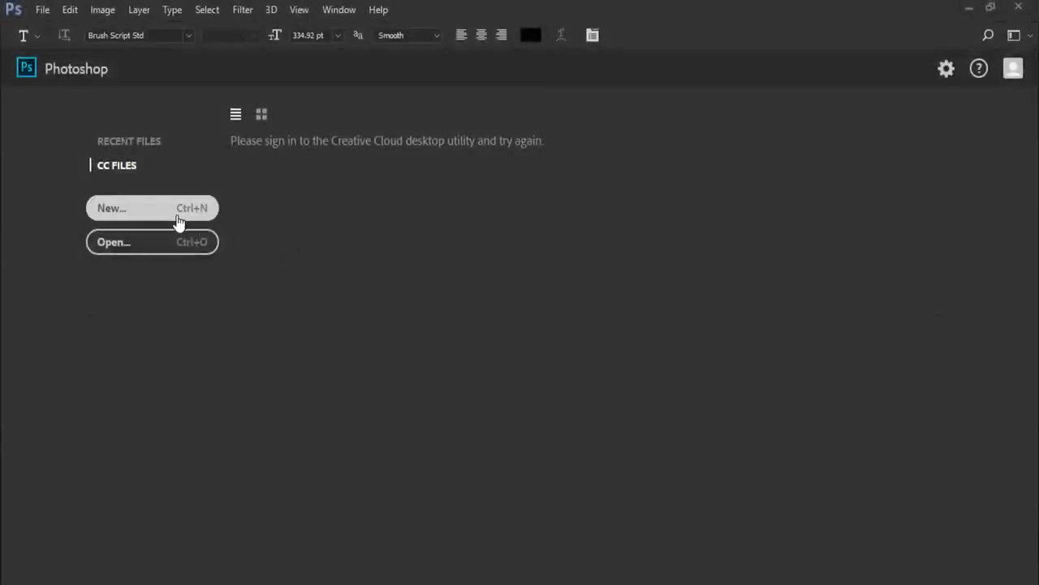
- Create a blank white 1280 x 720 document from the Film & Video HDV/HDTV 720p preset
{"action": "left_click", "coordinate": [178, 221]}
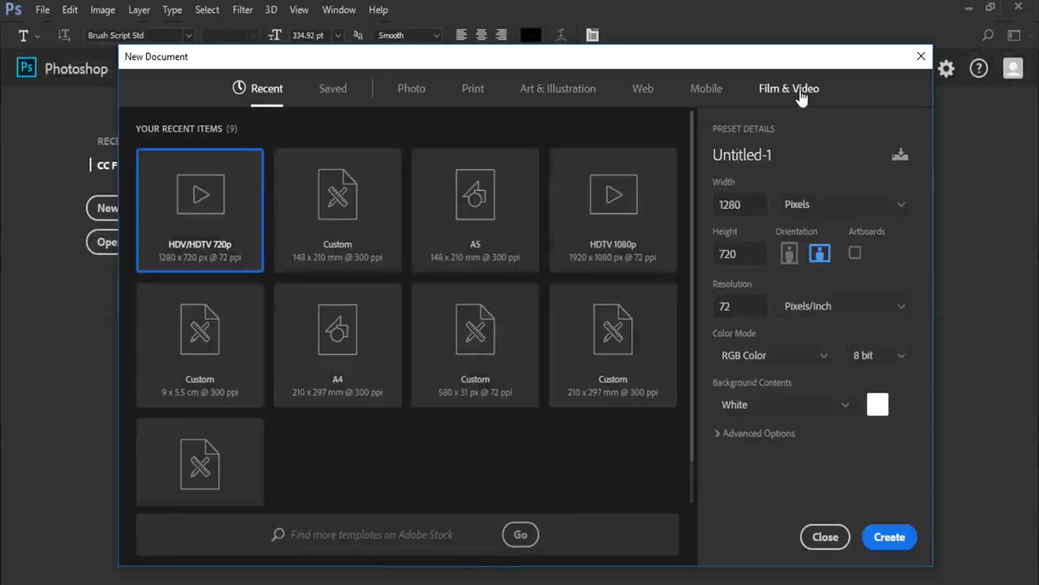
{"action": "left_click", "coordinate": [800, 93]}
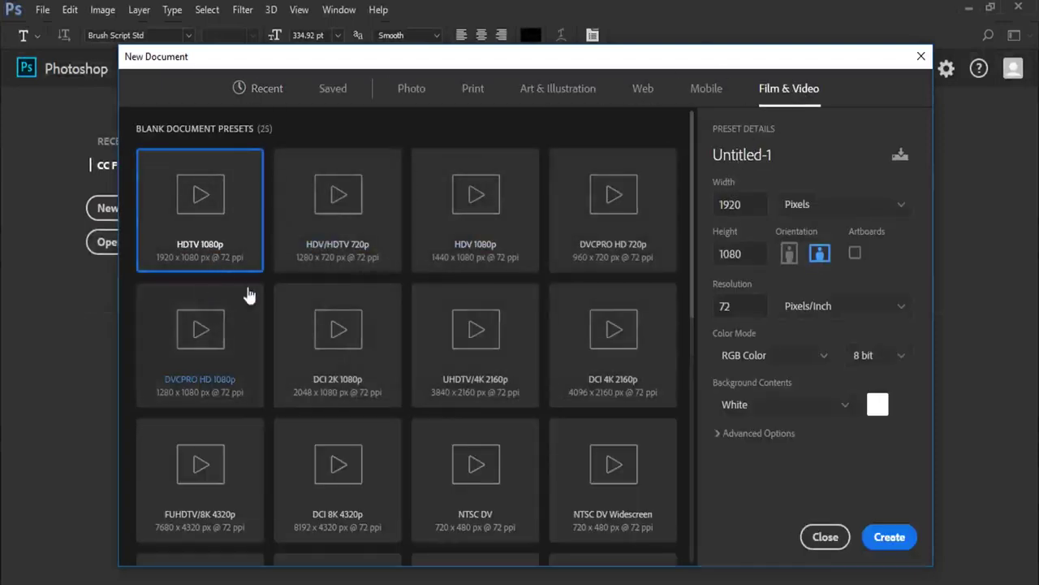
{"action": "left_click", "coordinate": [338, 243]}
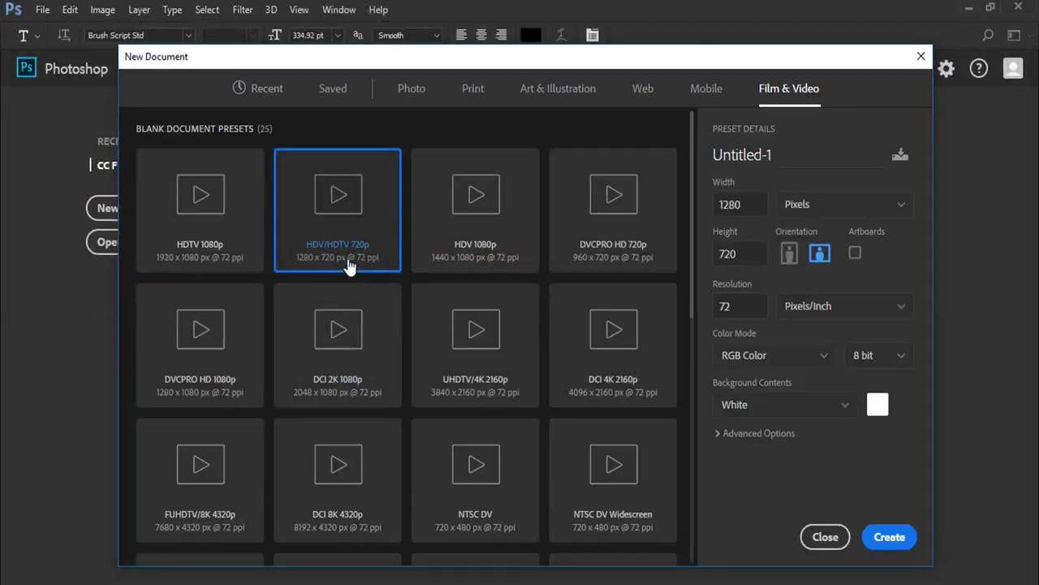
{"action": "left_click", "coordinate": [891, 537]}
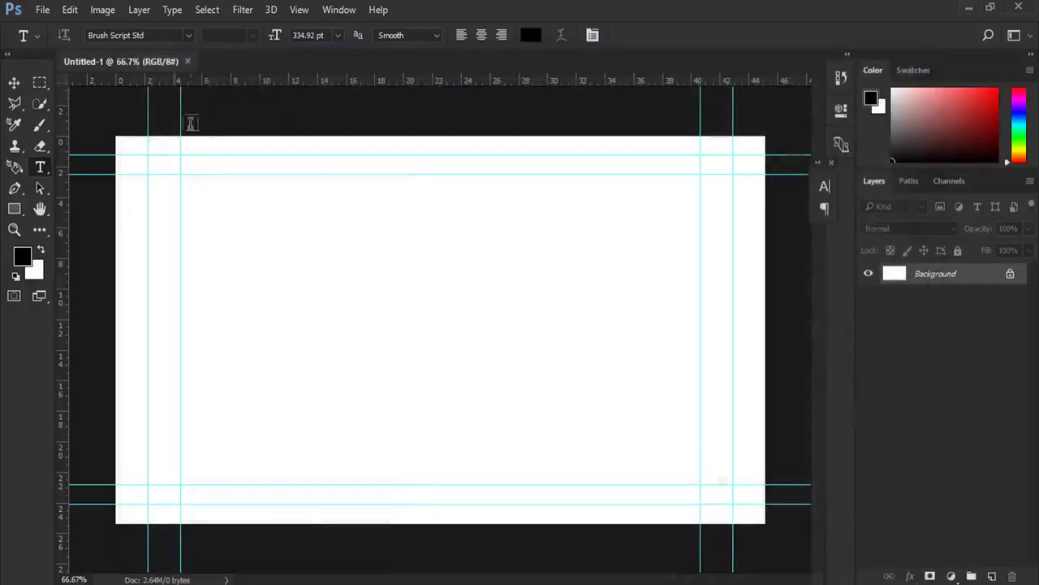
- Clear the canvas guides and fit the whole canvas on screen
{"action": "left_click", "coordinate": [300, 12]}
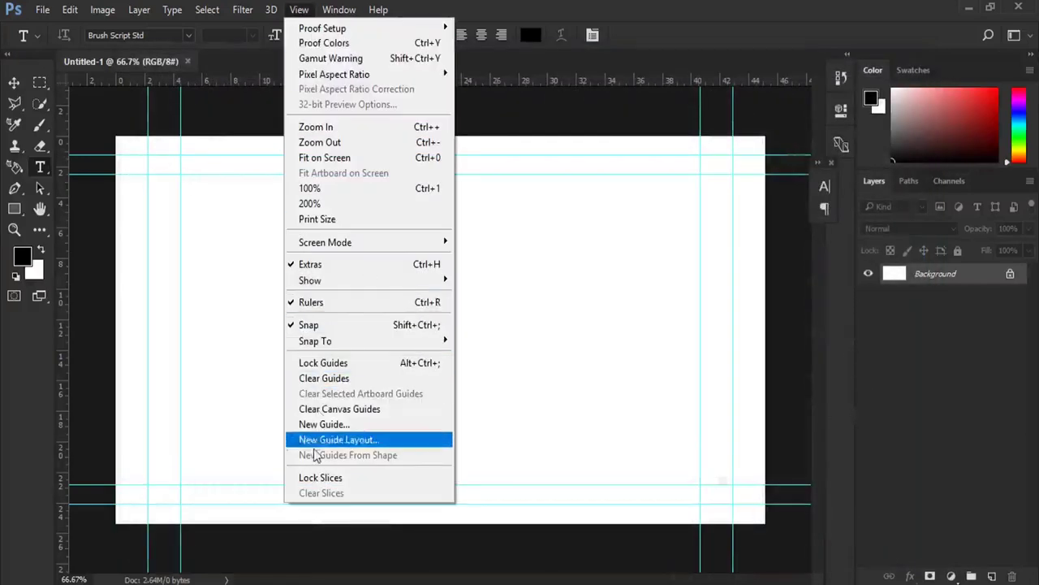
{"action": "left_click", "coordinate": [332, 411]}
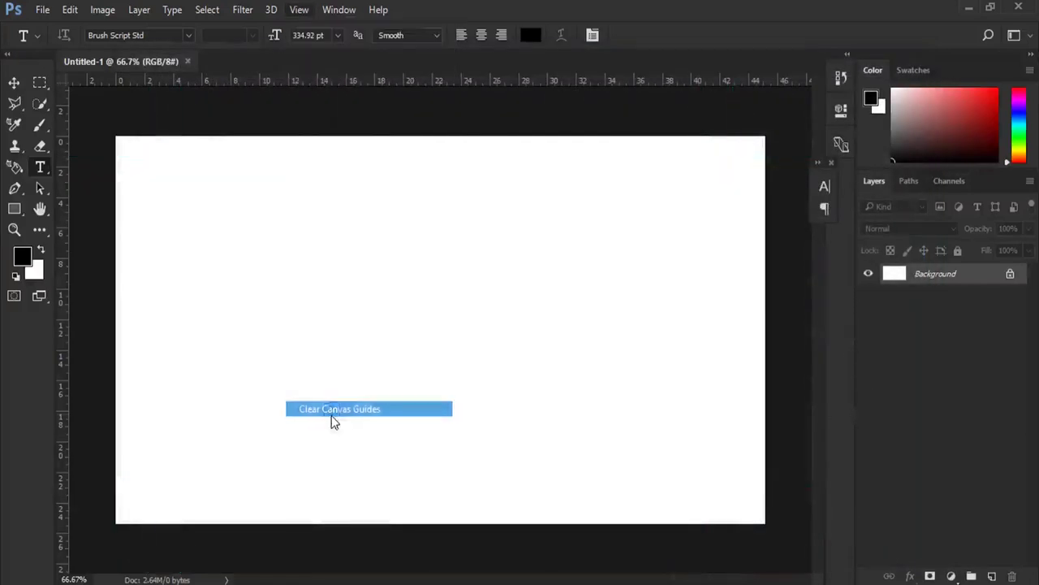
{"action": "left_click", "coordinate": [299, 10]}
{"action": "left_click", "coordinate": [414, 159]}
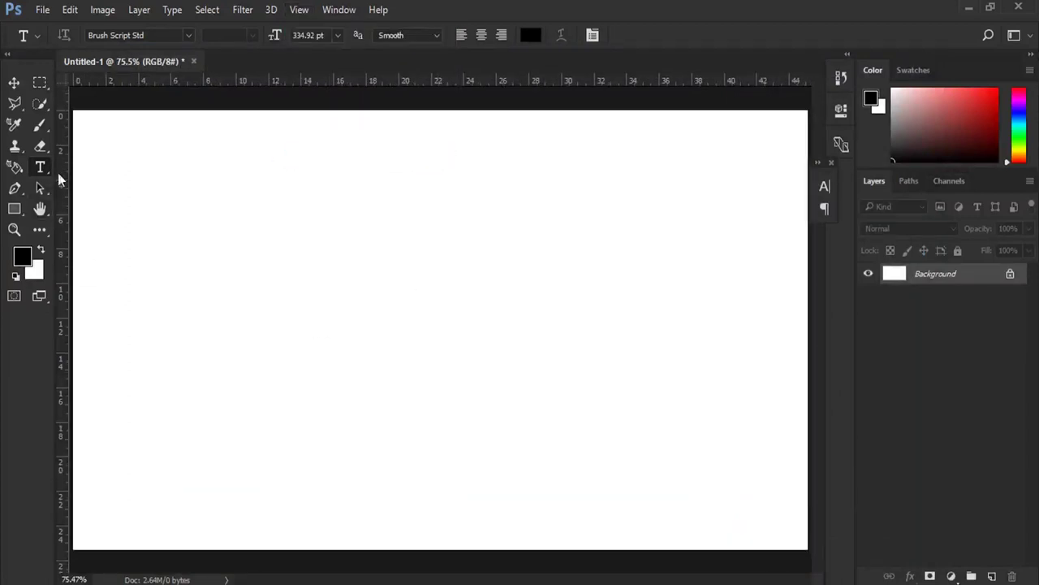
- Type a capital P, enlarge it to 516.92 pt, and move it near the canvas centre
{"action": "left_click", "coordinate": [401, 392]}
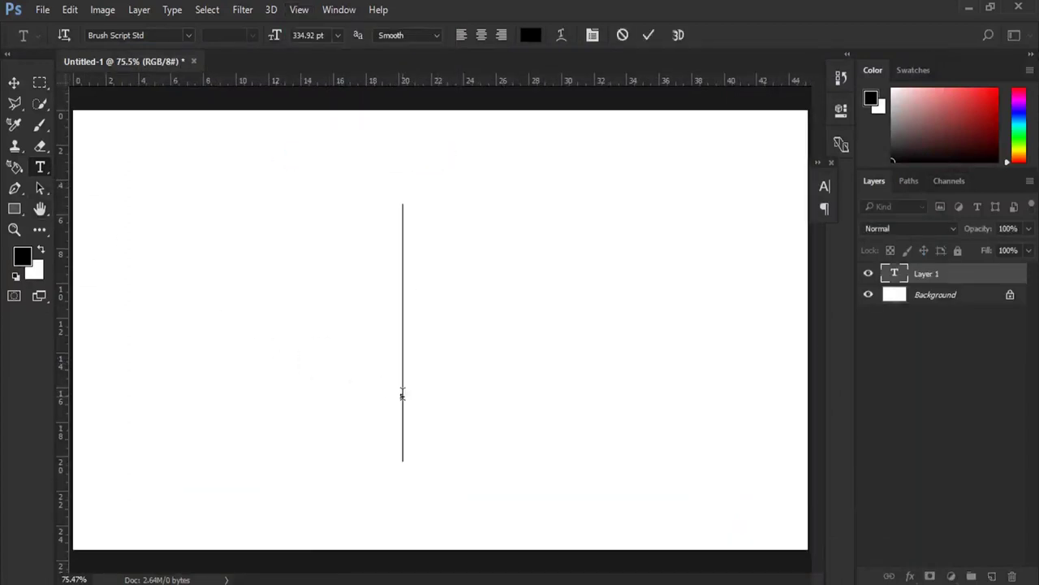
{"action": "type", "text": "p"}
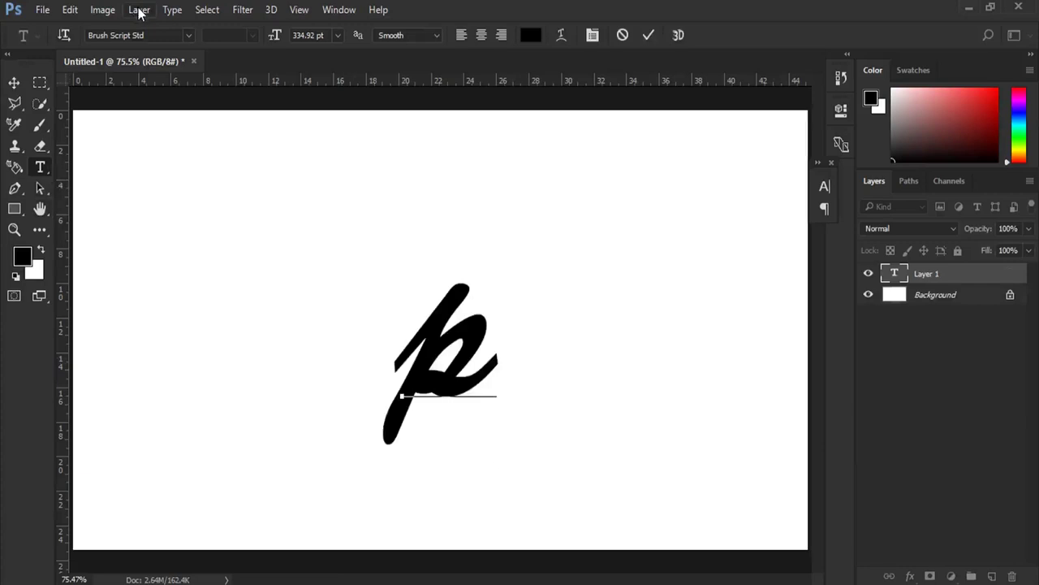
{"action": "double_click", "coordinate": [397, 338]}
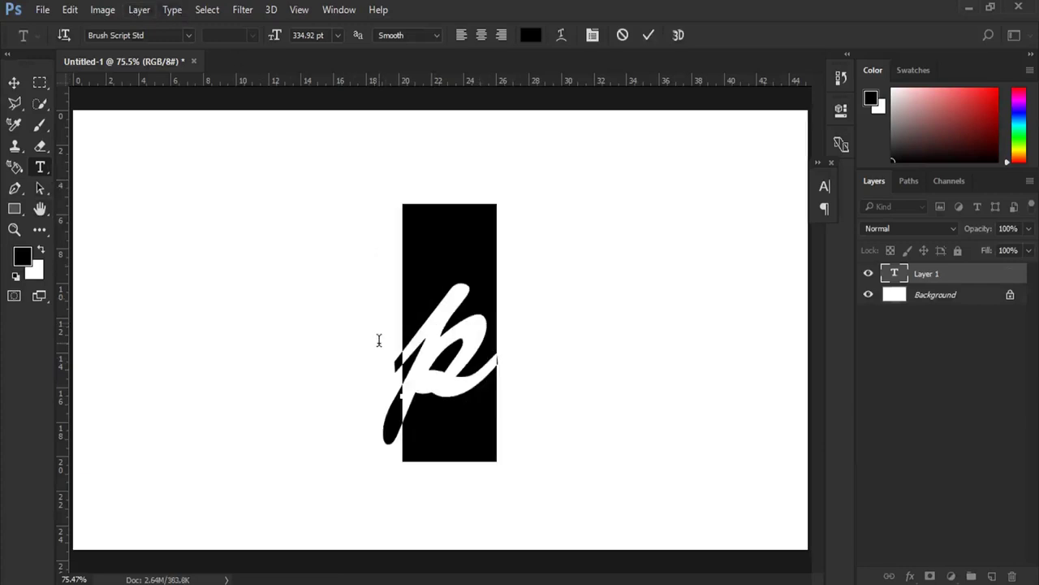
{"action": "type", "text": "P"}
{"action": "double_click", "coordinate": [421, 328]}
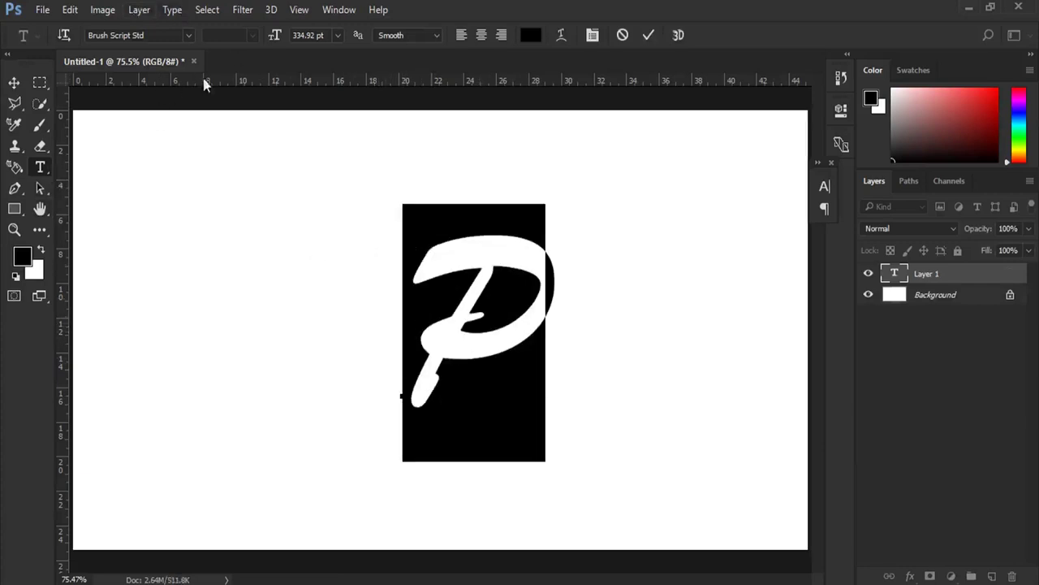
{"action": "left_click_drag", "start_coordinate": [275, 39], "coordinate": [414, 54]}
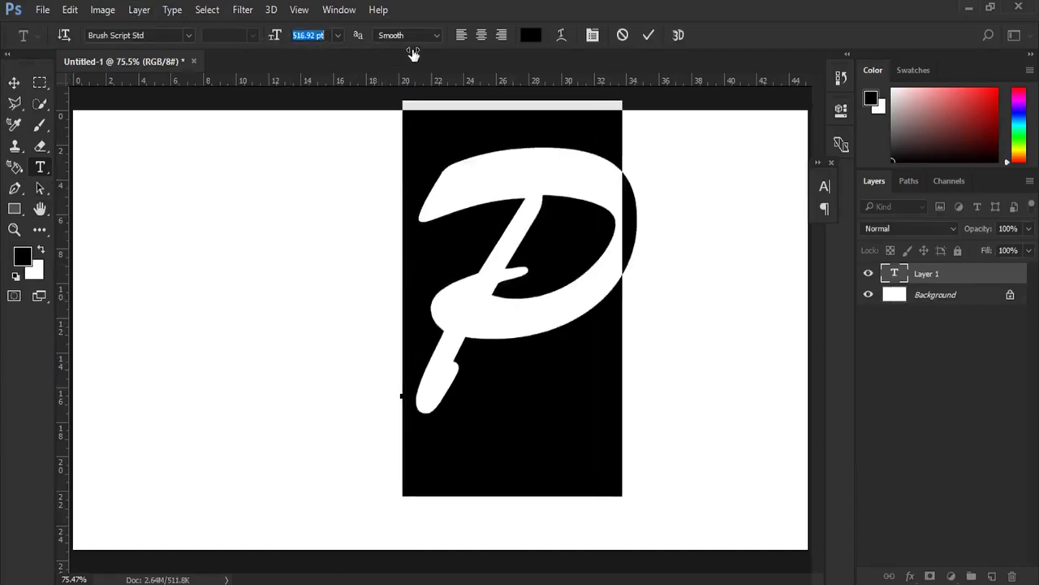
{"action": "left_click", "coordinate": [14, 82]}
{"action": "mouse_move", "coordinate": [515, 302]}
{"action": "left_mouse_down"}
{"action": "mouse_move", "coordinate": [410, 351]}
{"action": "mouse_move", "coordinate": [427, 350]}
{"action": "left_mouse_up"}
- Change the P's font to Marguerites
{"action": "left_click", "coordinate": [41, 168]}
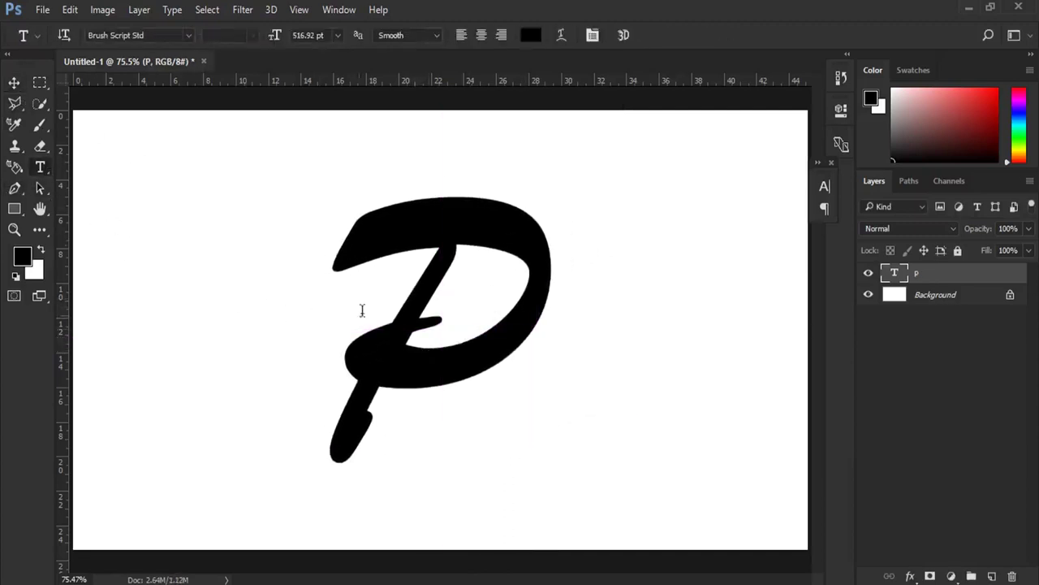
{"action": "left_click", "coordinate": [363, 308]}
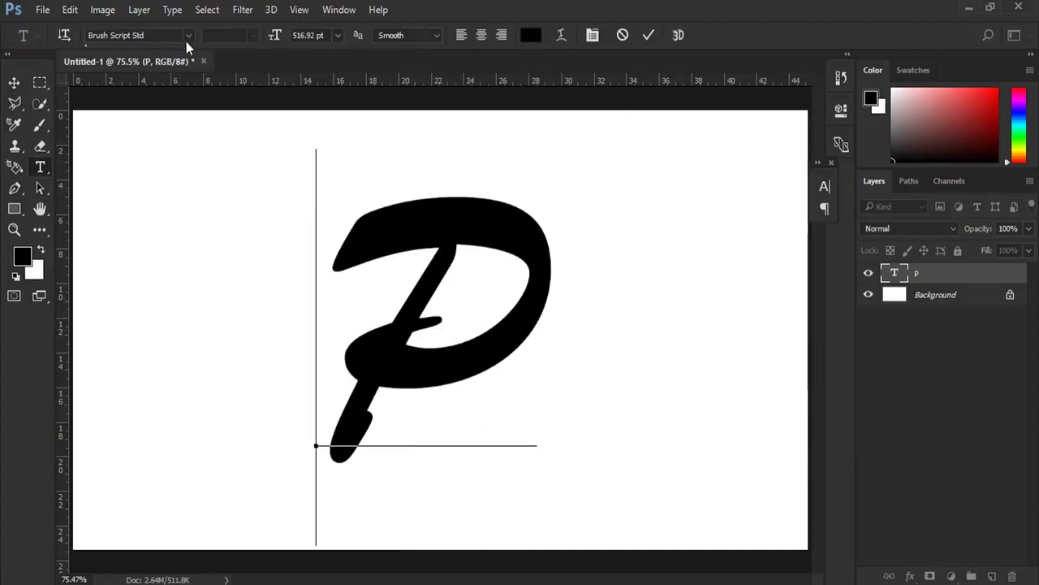
{"action": "left_click", "coordinate": [187, 37]}
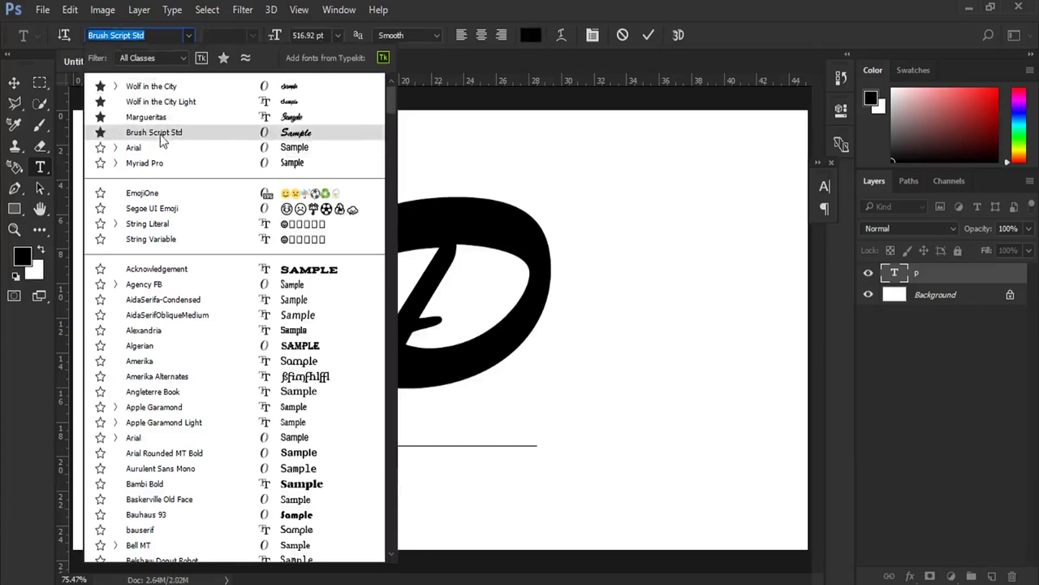
{"action": "left_click", "coordinate": [159, 117]}
- Place the sunset lake photo 'yh' onto the canvas above the P layer
{"action": "left_click", "coordinate": [14, 83]}
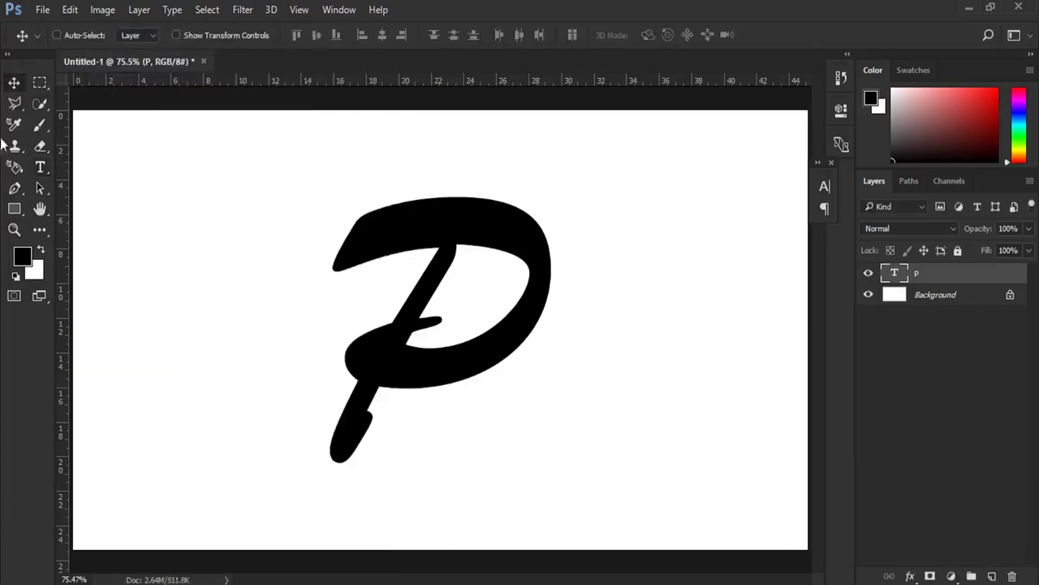
{"action": "right_click", "coordinate": [412, 336]}
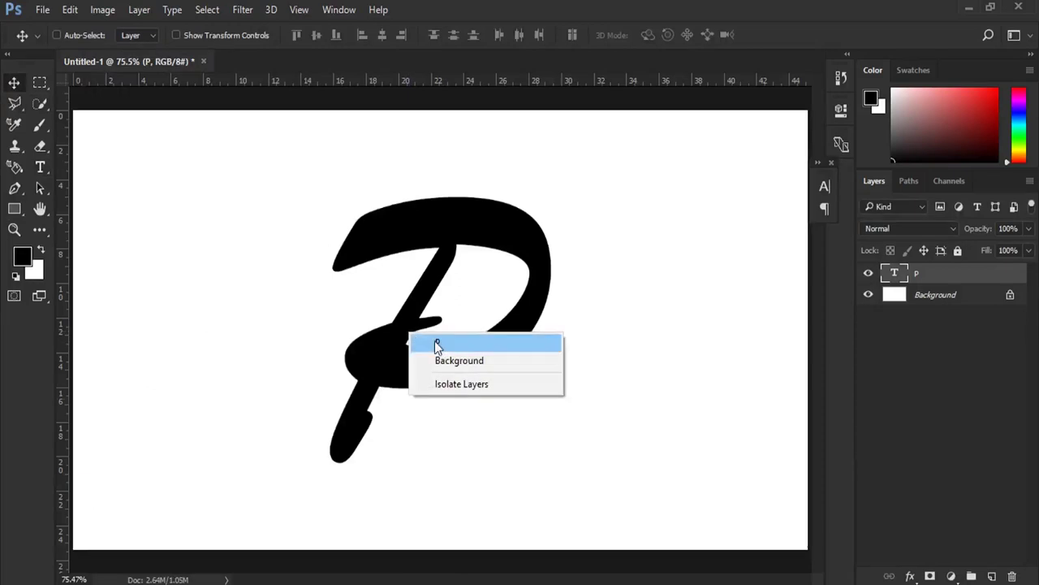
{"action": "left_click", "coordinate": [436, 344]}
{"action": "left_click_drag", "start_coordinate": [649, 122], "coordinate": [292, 573]}
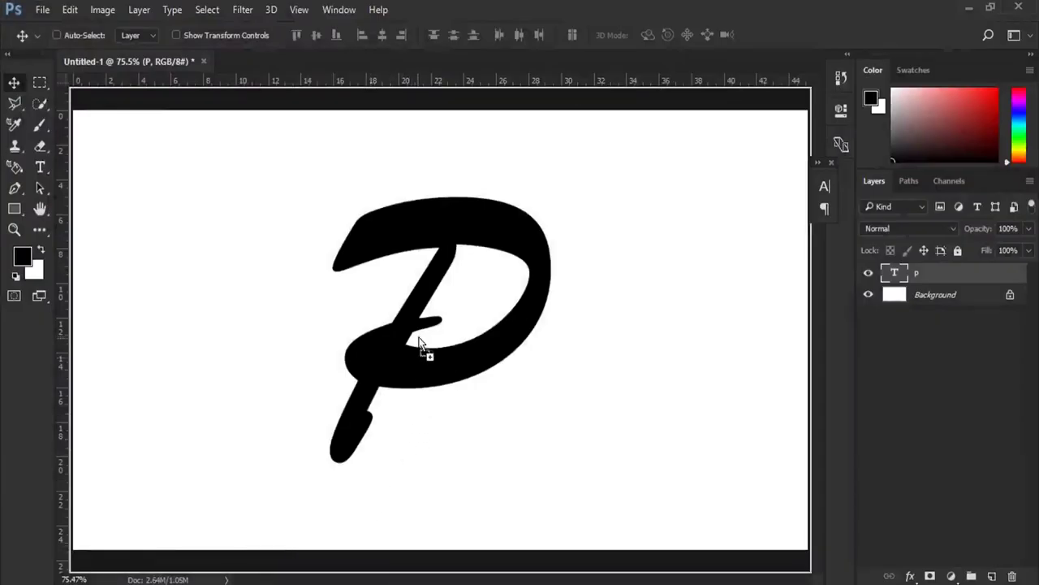
{"action": "left_click_drag", "start_coordinate": [292, 569], "coordinate": [427, 335]}
{"action": "key", "text": "Return"}
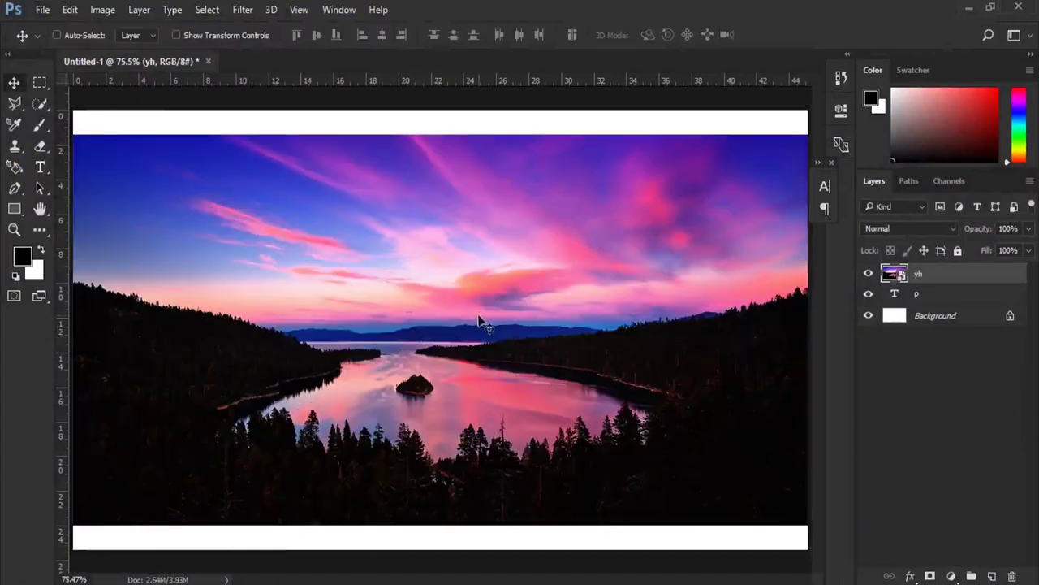
- Scale the photo to 114.52% with Free Transform so it covers the canvas
{"action": "left_click", "coordinate": [79, 10]}
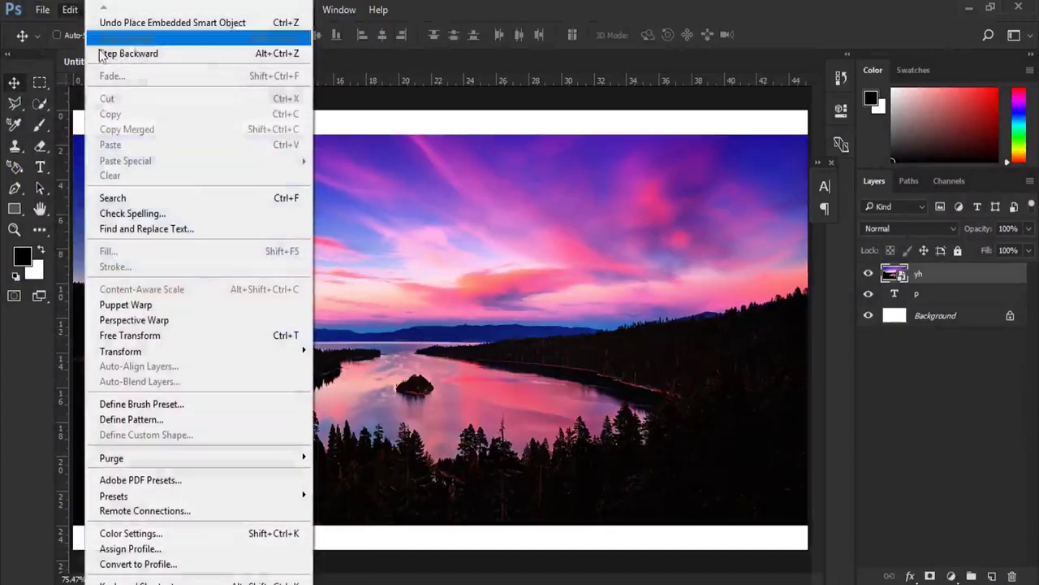
{"action": "left_click", "coordinate": [260, 332]}
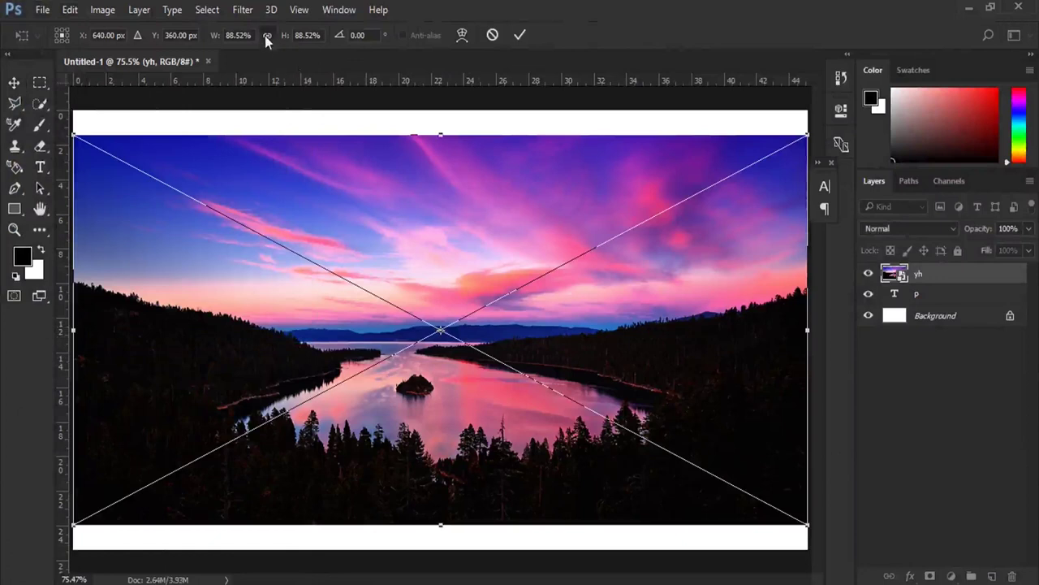
{"action": "left_click_drag", "start_coordinate": [213, 39], "coordinate": [232, 44]}
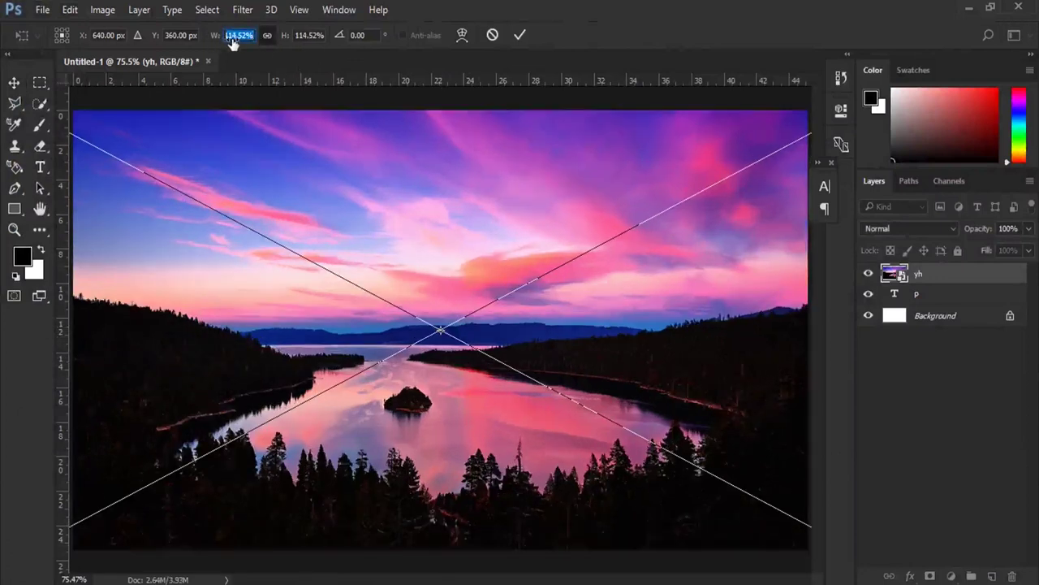
{"action": "left_click_drag", "start_coordinate": [417, 285], "coordinate": [416, 300]}
{"action": "key", "text": "Return"}
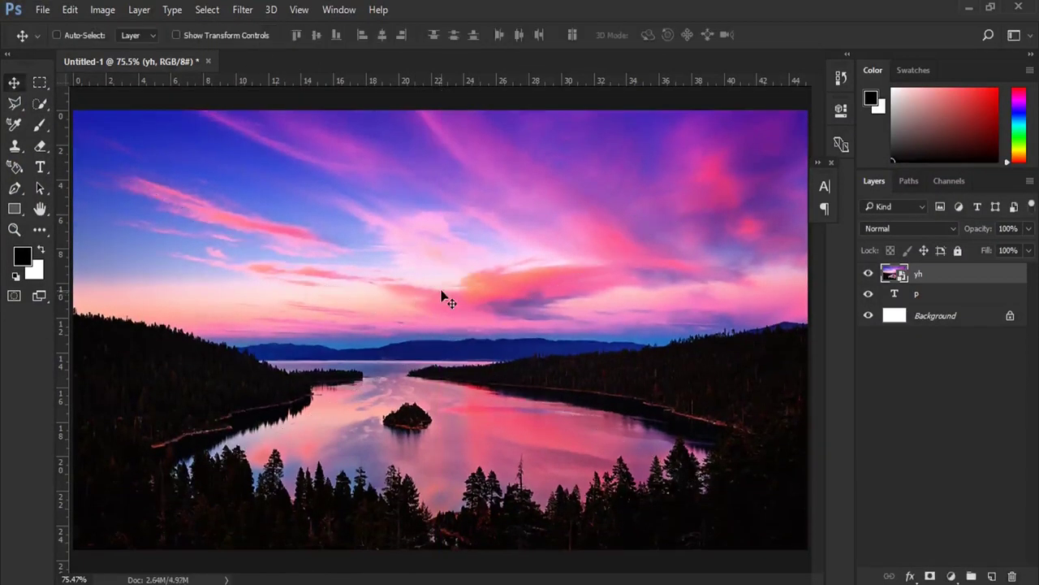
- Clip the yh photo to the P and shift it to frame pink sky in the letter
{"action": "right_click", "coordinate": [942, 282]}
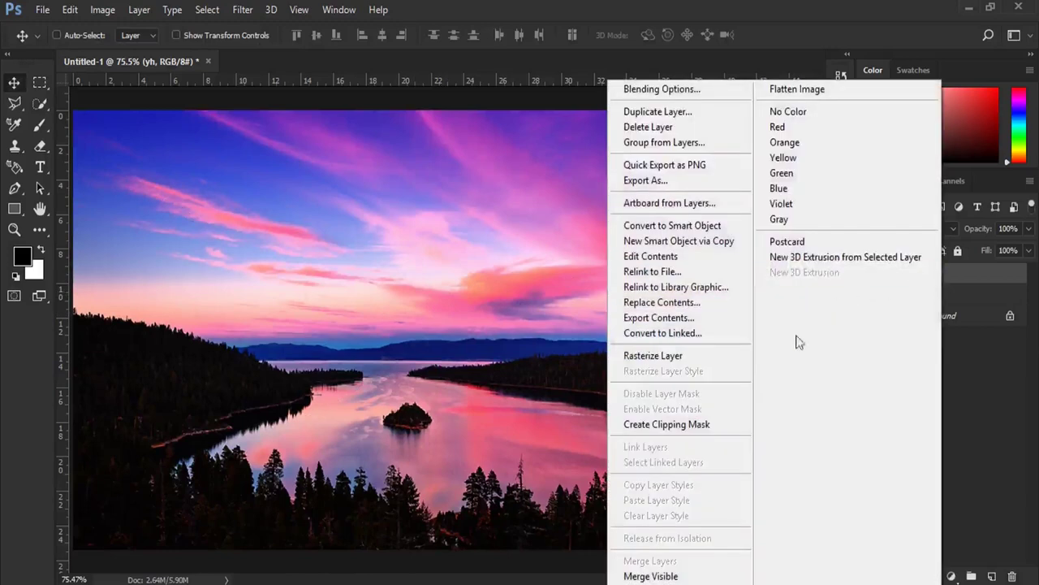
{"action": "left_click", "coordinate": [708, 425]}
{"action": "mouse_move", "coordinate": [529, 348]}
{"action": "left_mouse_down"}
{"action": "mouse_move", "coordinate": [531, 376]}
{"action": "mouse_move", "coordinate": [494, 402]}
{"action": "left_mouse_up"}
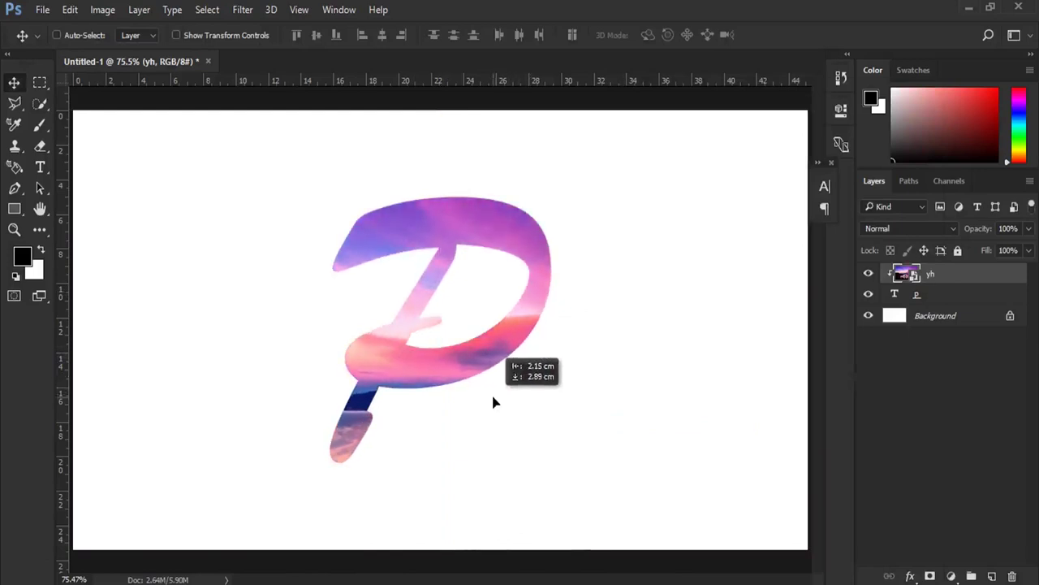
{"action": "left_click_drag", "start_coordinate": [492, 401], "coordinate": [489, 418]}
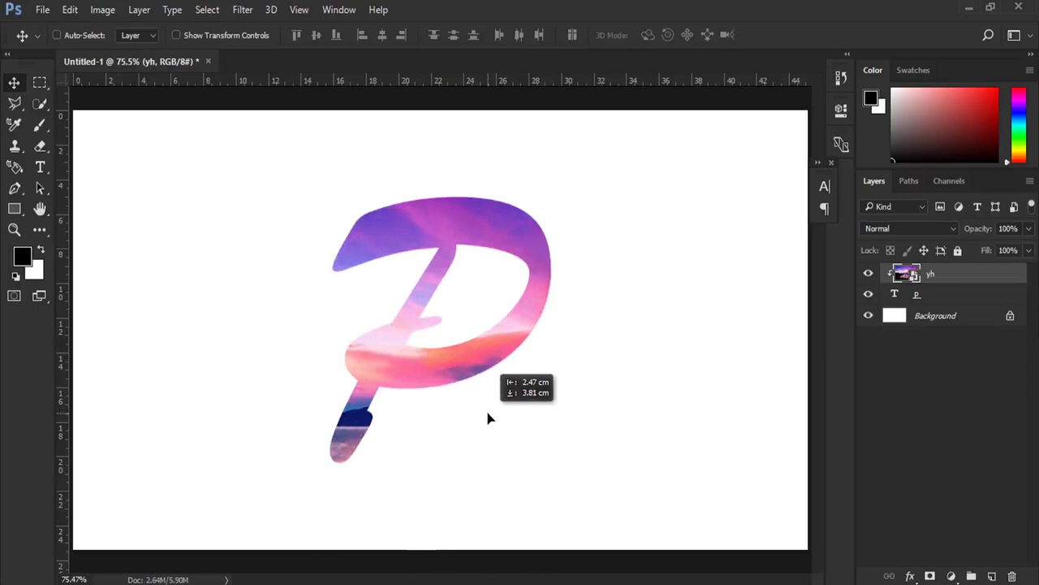
{"action": "mouse_move", "coordinate": [488, 417]}
{"action": "left_mouse_down"}
{"action": "mouse_move", "coordinate": [485, 450]}
{"action": "mouse_move", "coordinate": [475, 411]}
{"action": "mouse_move", "coordinate": [401, 404]}
{"action": "mouse_move", "coordinate": [468, 439]}
{"action": "mouse_move", "coordinate": [511, 434]}
{"action": "mouse_move", "coordinate": [506, 443]}
{"action": "left_mouse_up"}
{"action": "left_click_drag", "start_coordinate": [491, 402], "coordinate": [492, 403]}
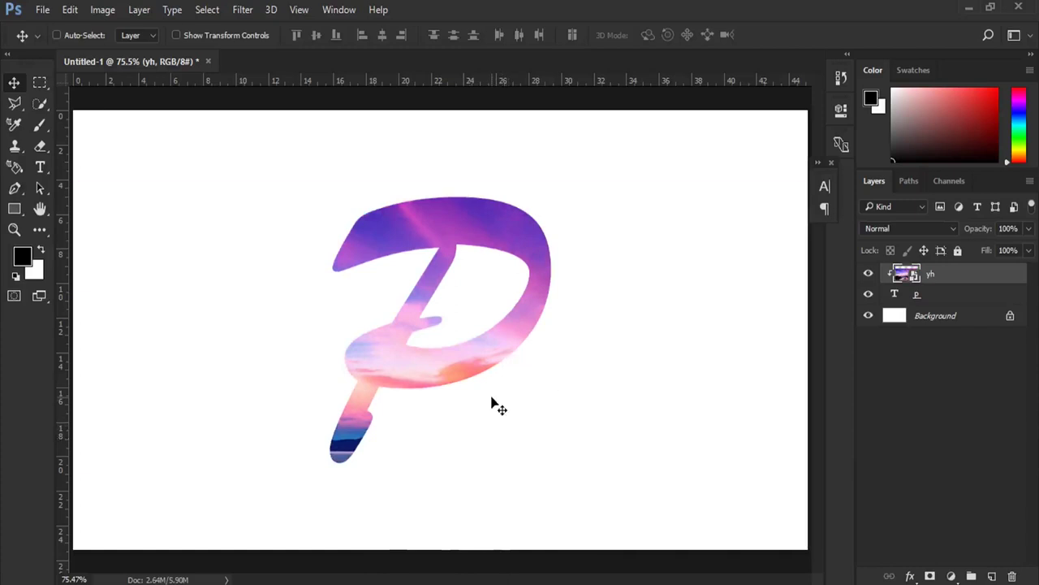
- Duplicate the photo and P layers, then group the originals into a group named PB
{"action": "left_click", "coordinate": [942, 296], "text": "shift"}
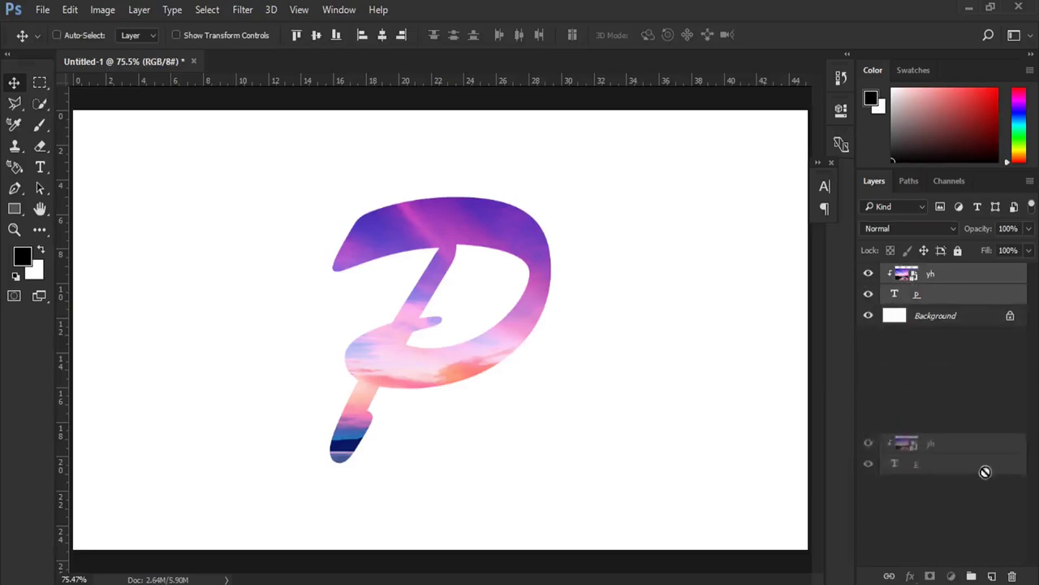
{"action": "left_click_drag", "start_coordinate": [942, 299], "coordinate": [992, 574]}
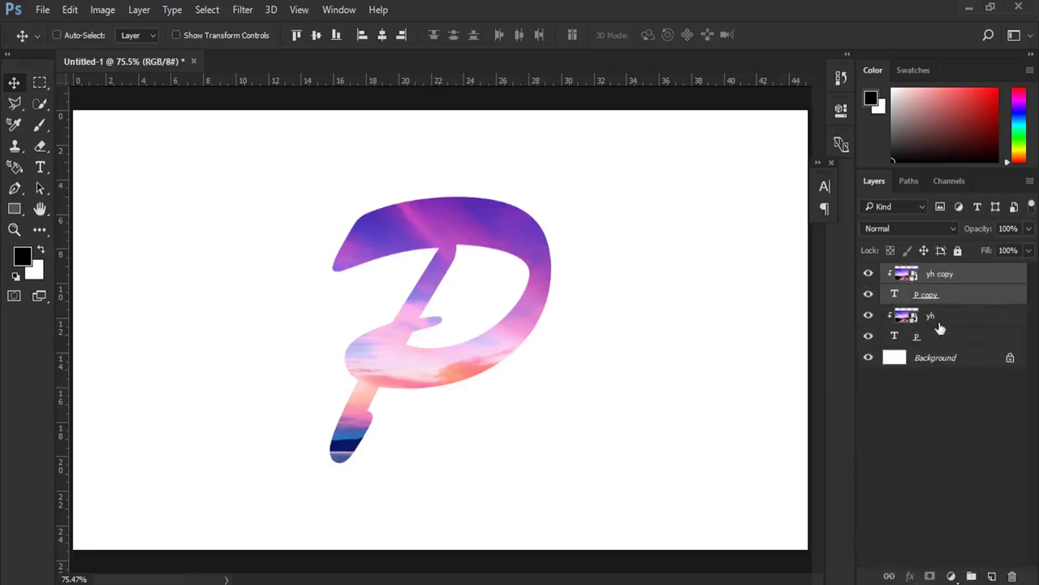
{"action": "left_click", "coordinate": [938, 322]}
{"action": "left_click", "coordinate": [935, 339], "text": "shift"}
{"action": "left_click_drag", "start_coordinate": [948, 320], "coordinate": [971, 575]}
{"action": "double_click", "coordinate": [928, 315]}
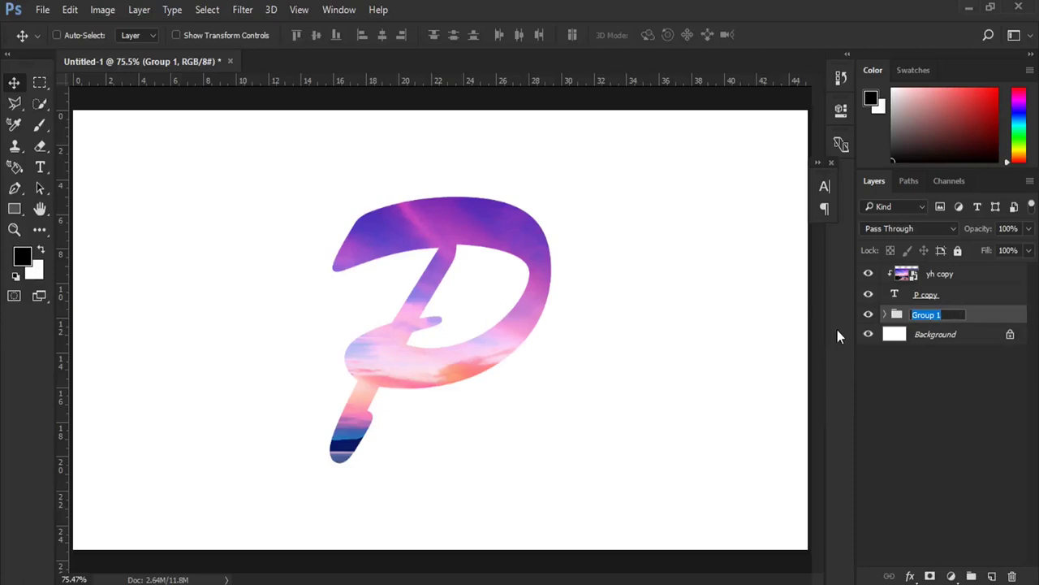
{"action": "type", "text": "P"}
{"action": "key", "text": "Return"}
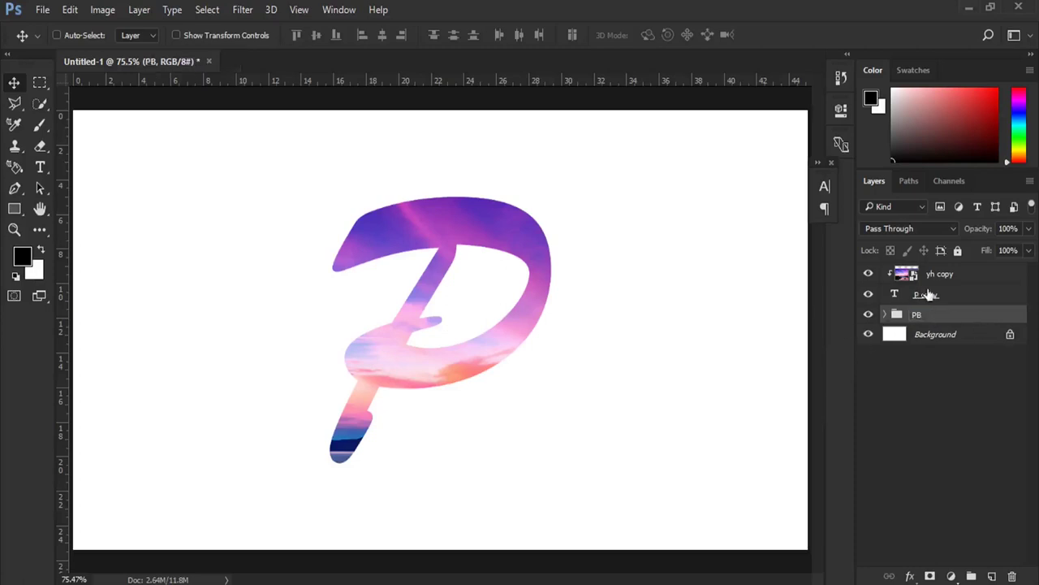
- Merge the photo and P copies into 'yh copy' and duplicate it as 'yh copy 2'
{"action": "left_click", "coordinate": [928, 295]}
{"action": "left_click", "coordinate": [945, 276], "text": "shift"}
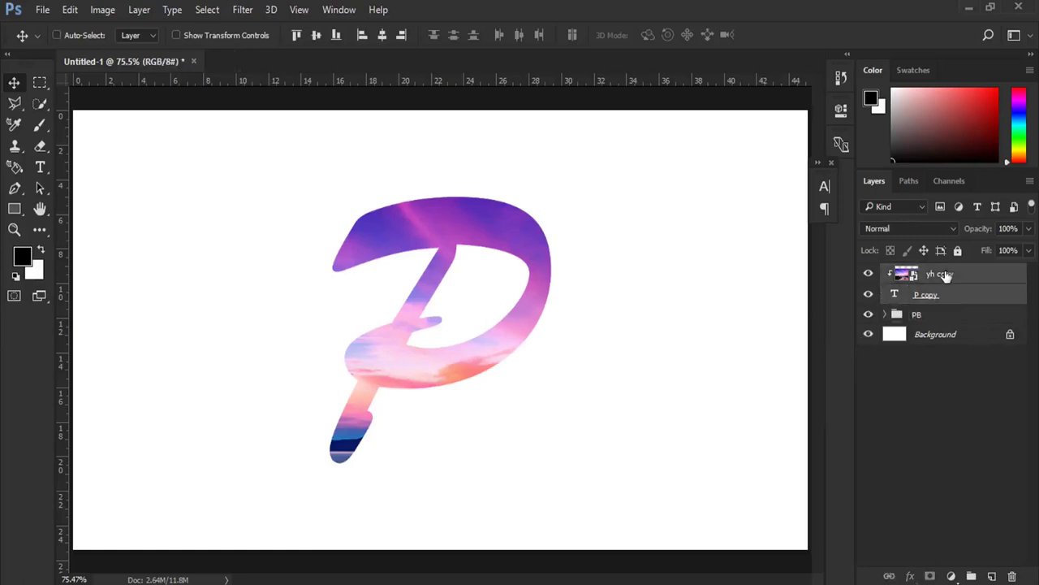
{"action": "right_click", "coordinate": [945, 276]}
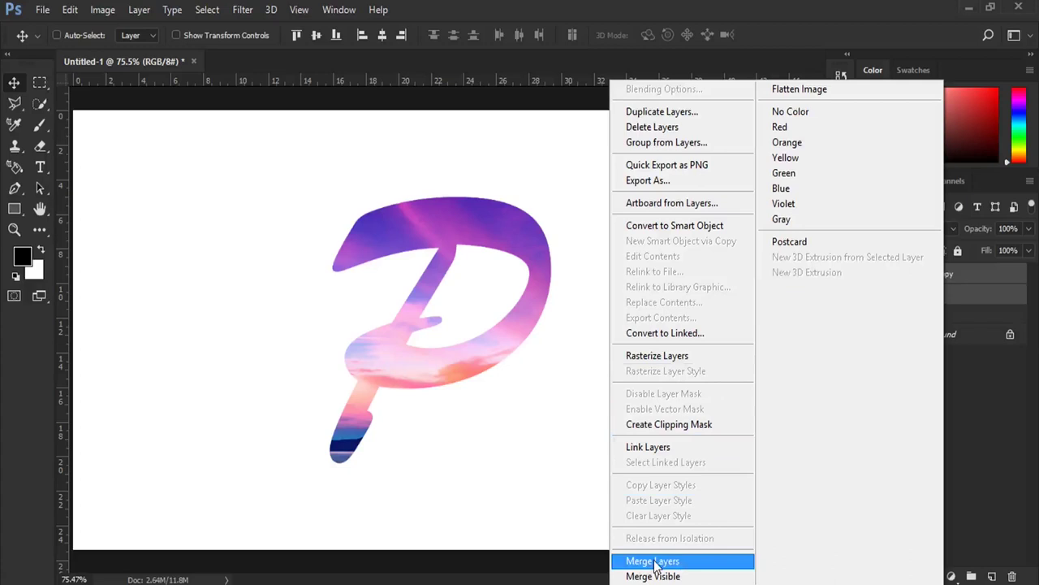
{"action": "left_click", "coordinate": [655, 561]}
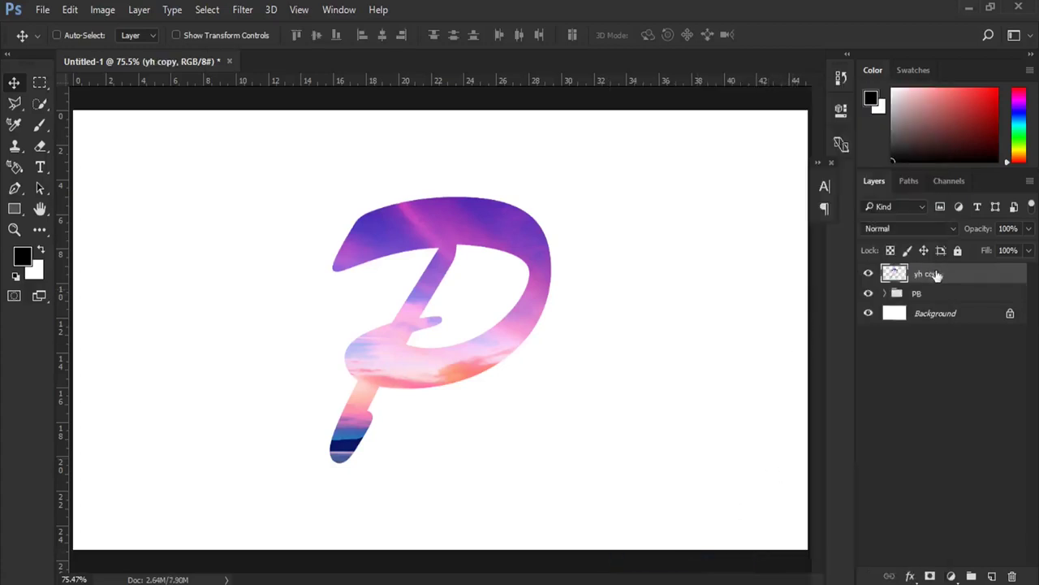
{"action": "left_click_drag", "start_coordinate": [934, 278], "coordinate": [991, 575]}
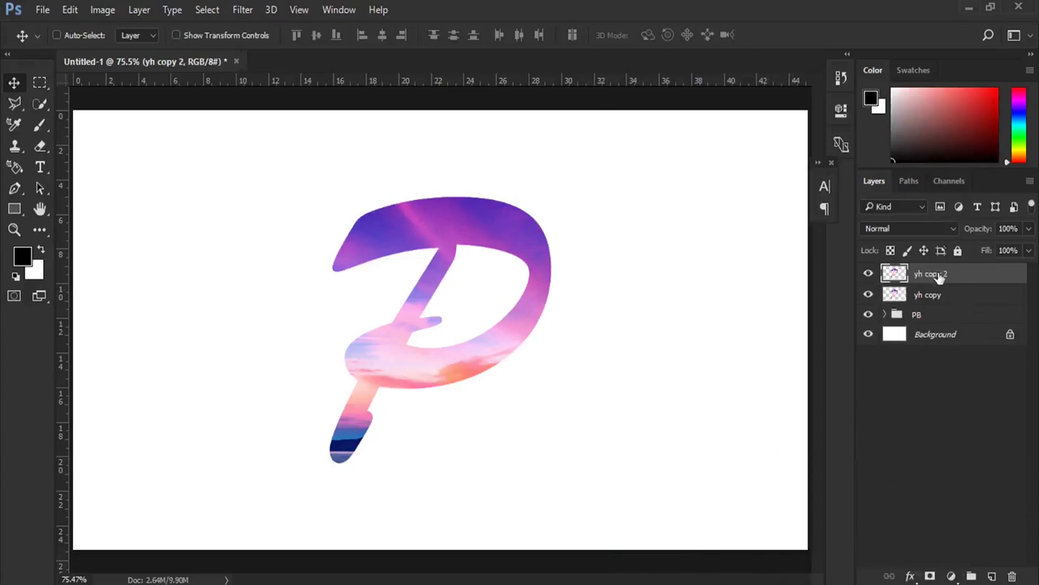
- Open the duplicate P in Liquify and zoom the preview in and back out
{"action": "left_click", "coordinate": [242, 9]}
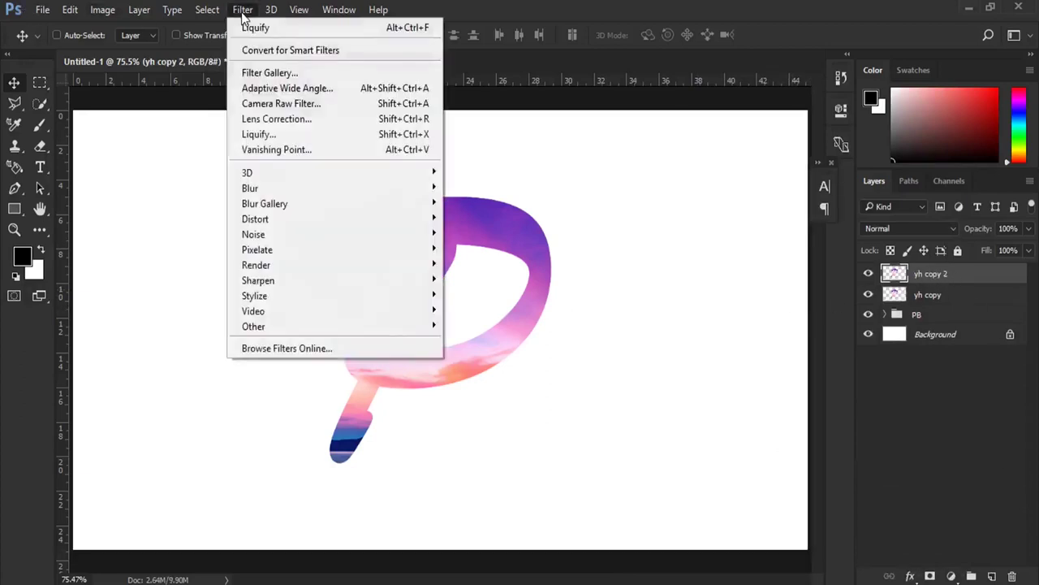
{"action": "left_click", "coordinate": [256, 135]}
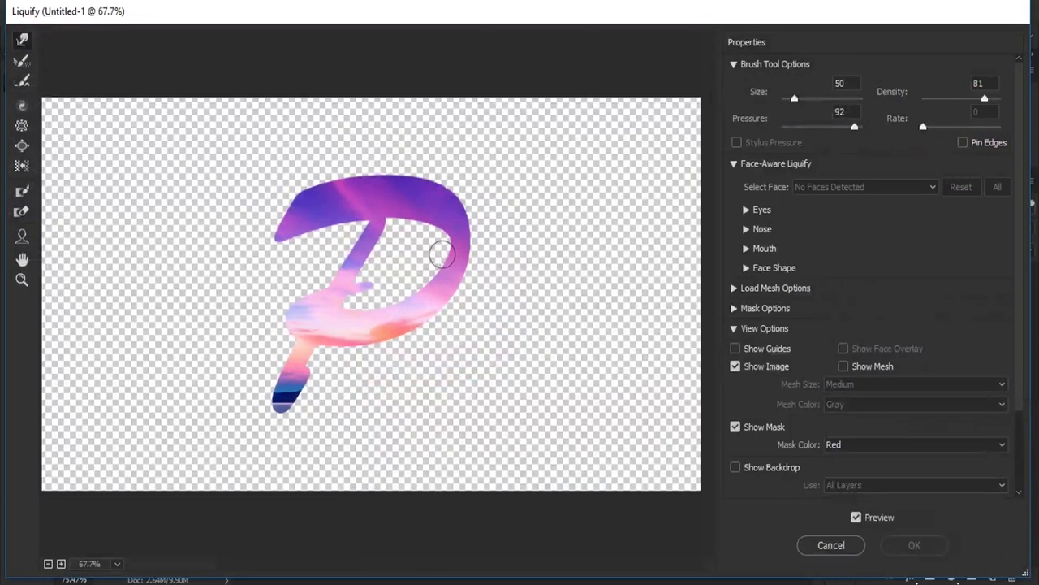
{"action": "left_click", "coordinate": [22, 279]}
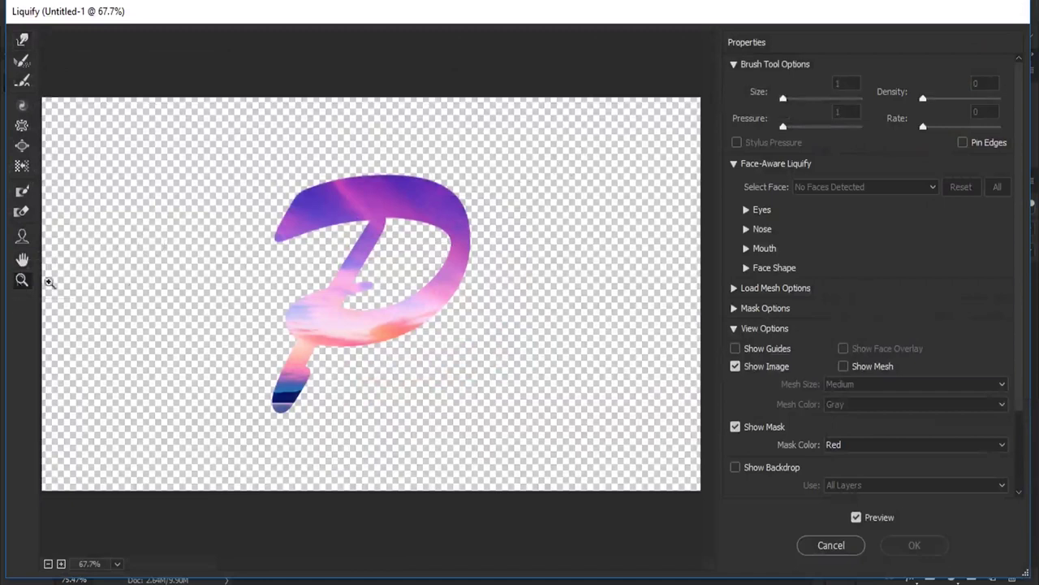
{"action": "left_click", "coordinate": [392, 229]}
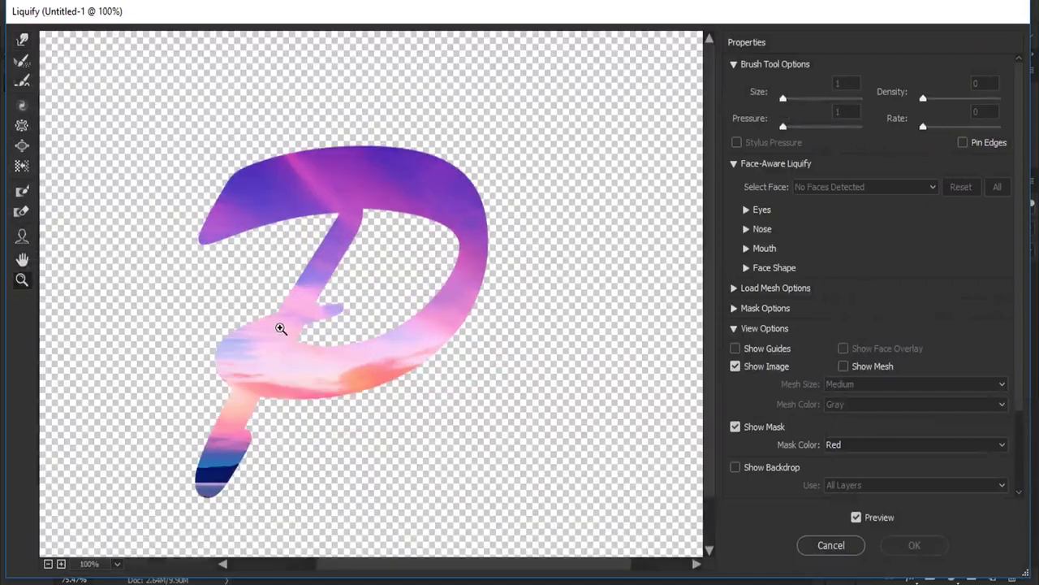
{"action": "left_click", "coordinate": [311, 312]}
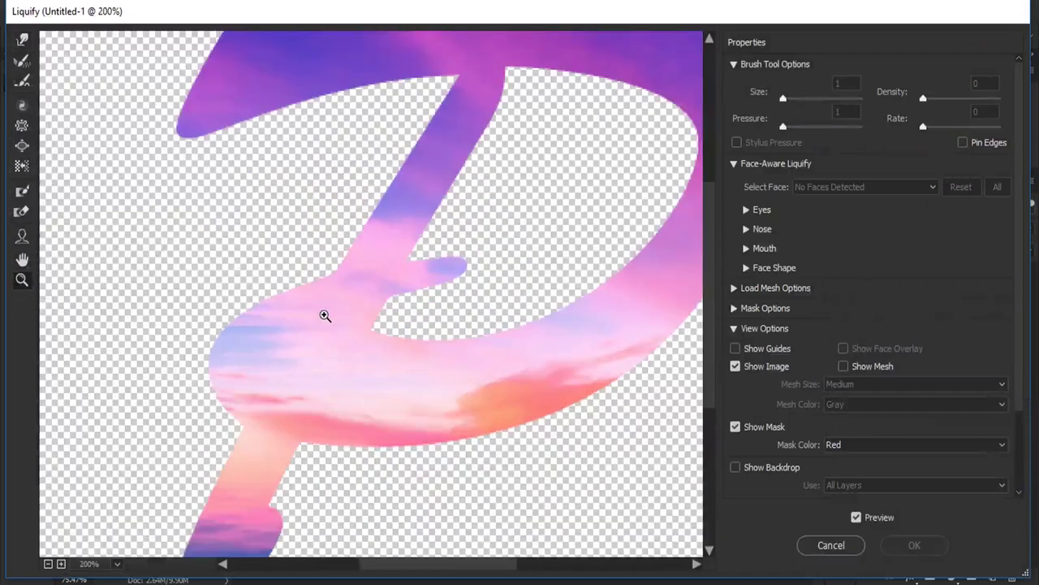
{"action": "left_click", "coordinate": [324, 315], "text": "alt"}
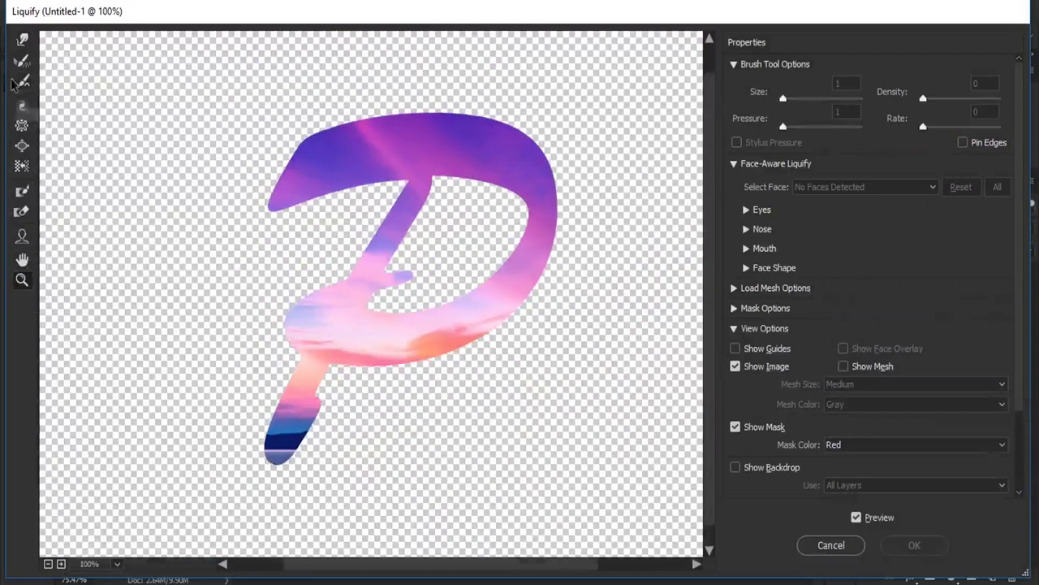
- Choose the Forward Warp tool with brush size 60, pressure 92 and density 81
{"action": "left_click", "coordinate": [23, 41]}
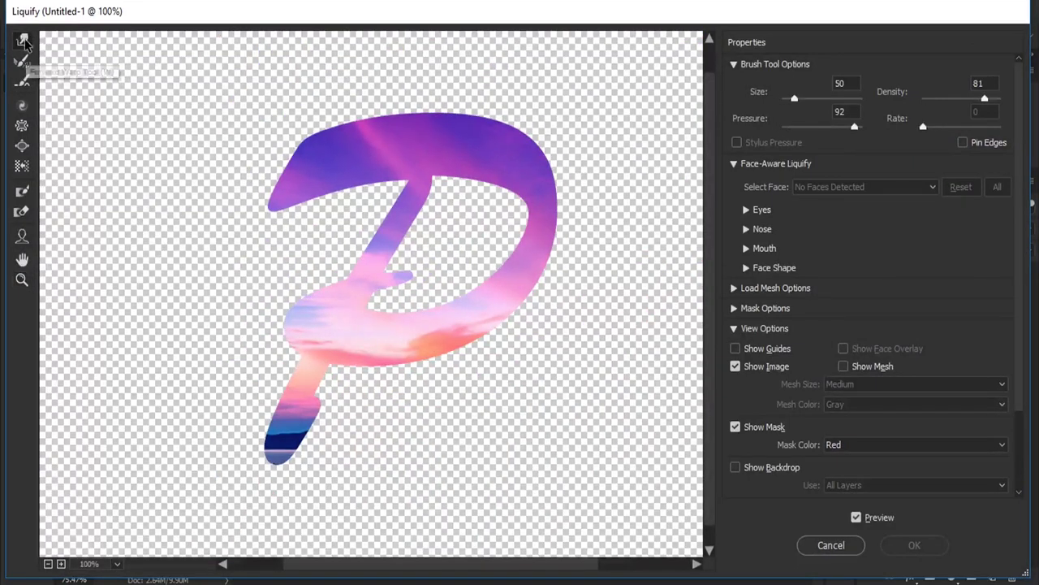
{"action": "left_click", "coordinate": [848, 83]}
{"action": "type", "text": "60"}
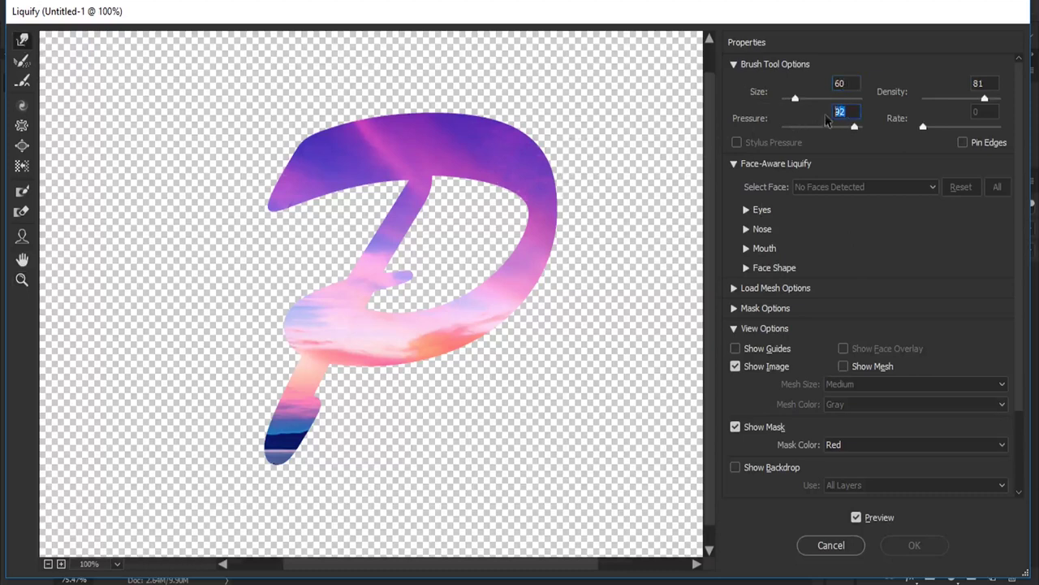
{"action": "left_click", "coordinate": [987, 83]}
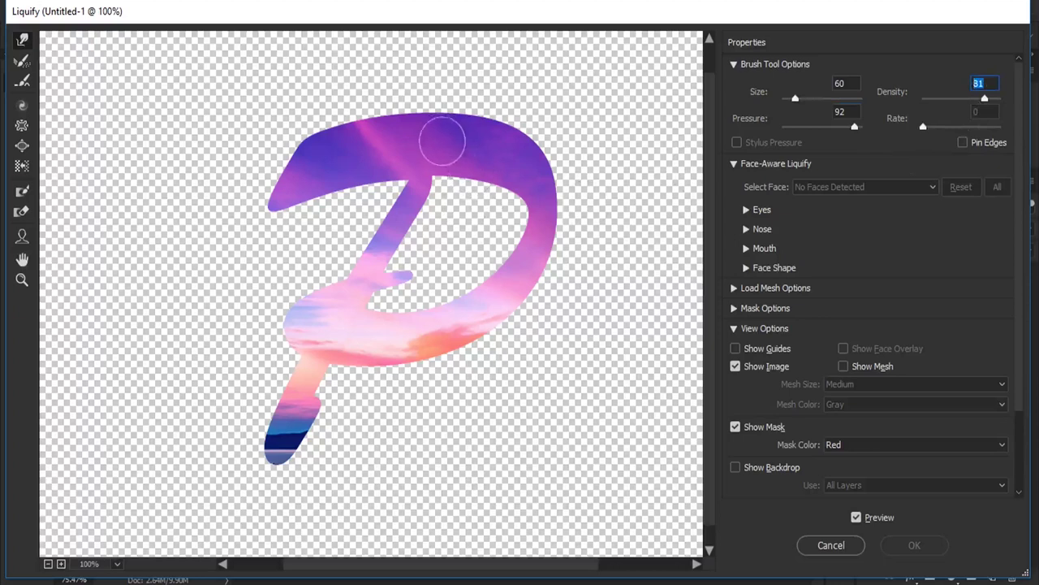
{"action": "left_click", "coordinate": [511, 161]}
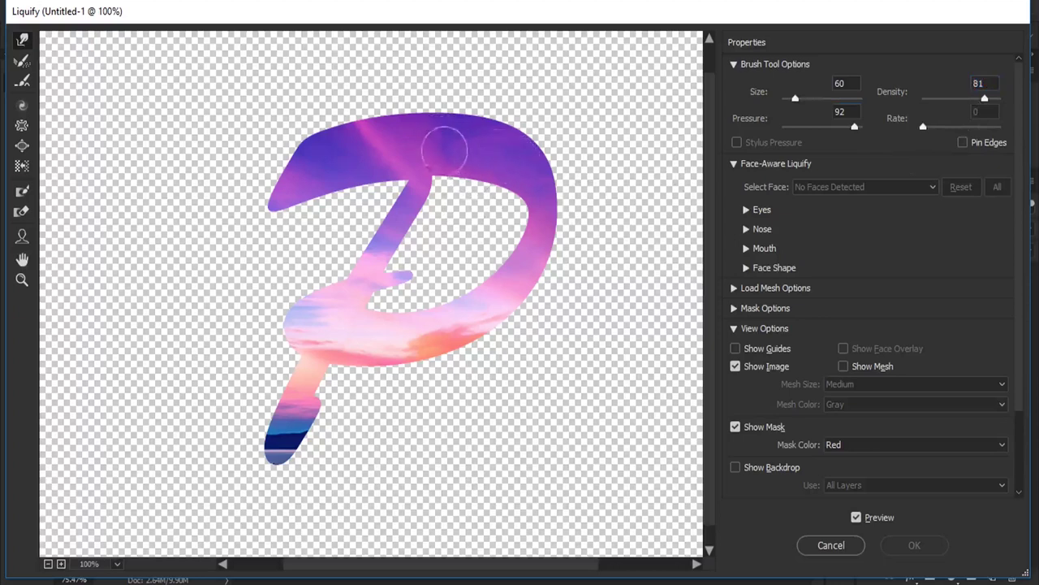
- Warp the P's top stroke and bowl into swirls, dropping brush size to 40 and undoing one stroke
{"action": "left_click_drag", "start_coordinate": [378, 148], "coordinate": [276, 191]}
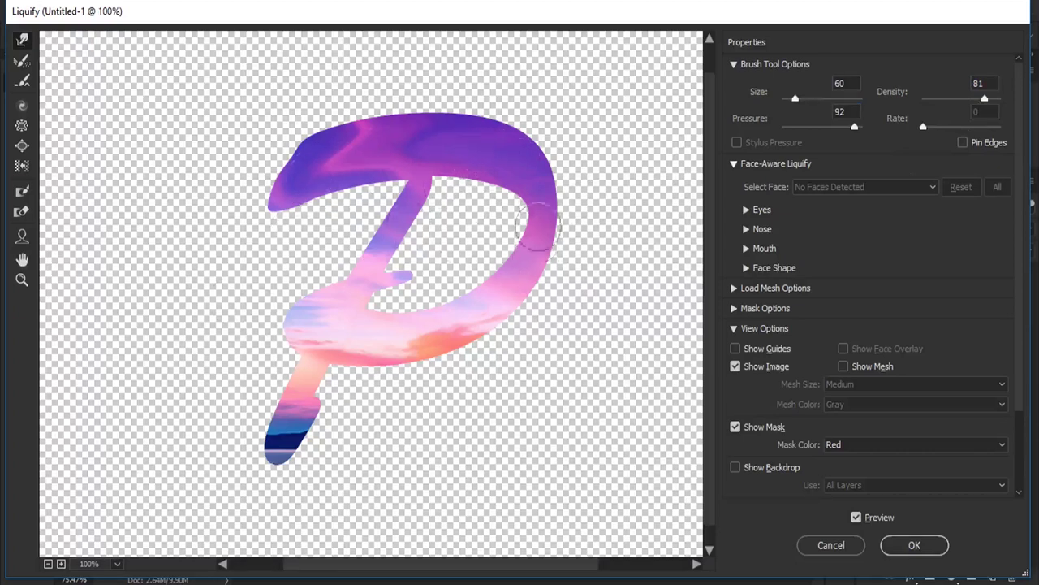
{"action": "mouse_move", "coordinate": [532, 181]}
{"action": "left_mouse_down"}
{"action": "mouse_move", "coordinate": [525, 261]}
{"action": "mouse_move", "coordinate": [459, 312]}
{"action": "mouse_move", "coordinate": [343, 336]}
{"action": "mouse_move", "coordinate": [296, 298]}
{"action": "mouse_move", "coordinate": [399, 330]}
{"action": "mouse_move", "coordinate": [457, 316]}
{"action": "mouse_move", "coordinate": [448, 324]}
{"action": "mouse_move", "coordinate": [371, 344]}
{"action": "mouse_move", "coordinate": [308, 308]}
{"action": "mouse_move", "coordinate": [336, 297]}
{"action": "left_mouse_up"}
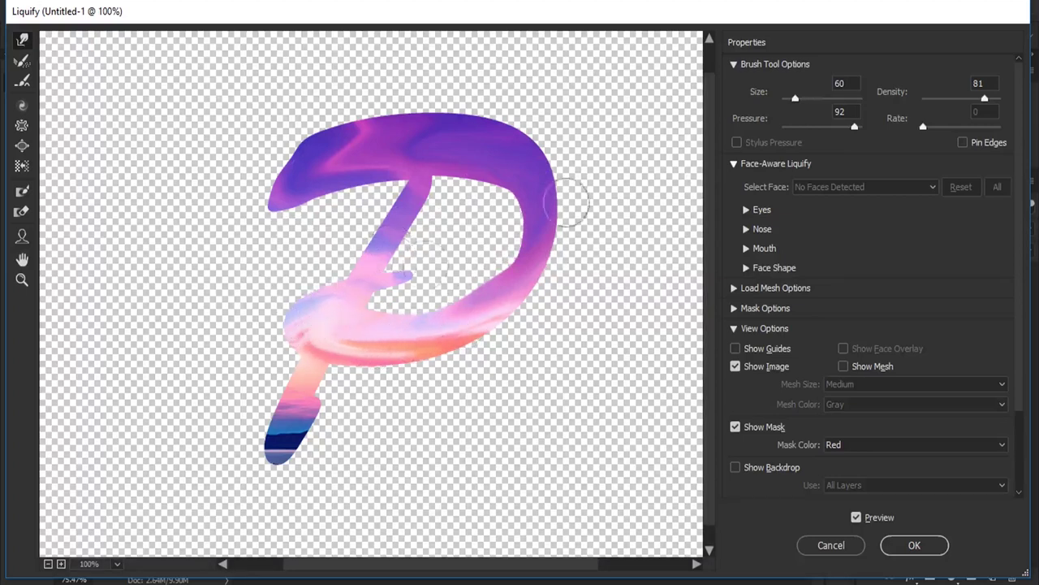
{"action": "type", "text": "40"}
{"action": "left_click_drag", "start_coordinate": [473, 312], "coordinate": [354, 332]}
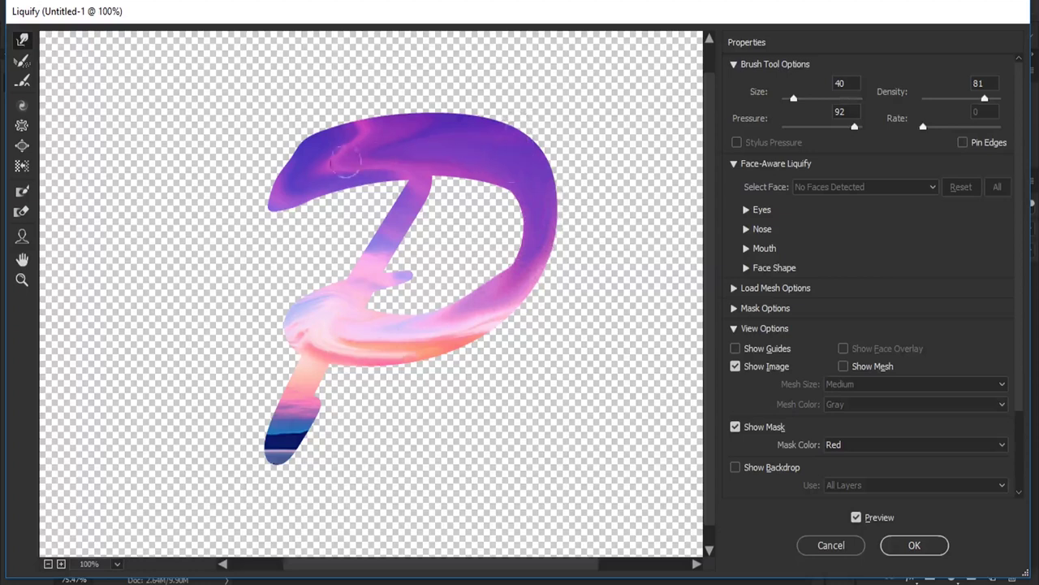
{"action": "left_click_drag", "start_coordinate": [364, 145], "coordinate": [305, 155]}
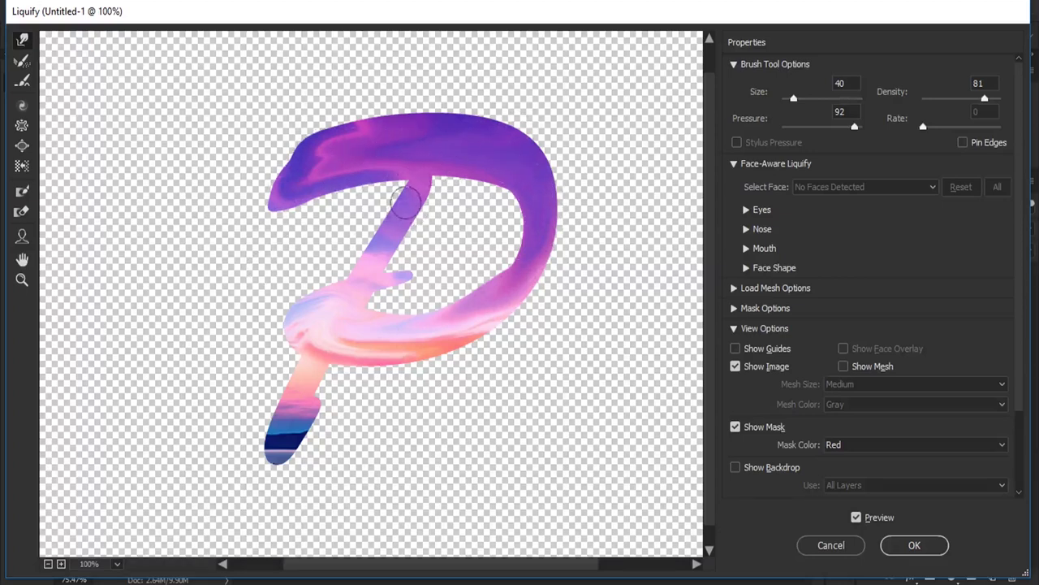
{"action": "mouse_move", "coordinate": [382, 239]}
{"action": "left_mouse_down"}
{"action": "mouse_move", "coordinate": [353, 314]}
{"action": "mouse_move", "coordinate": [371, 341]}
{"action": "left_mouse_up"}
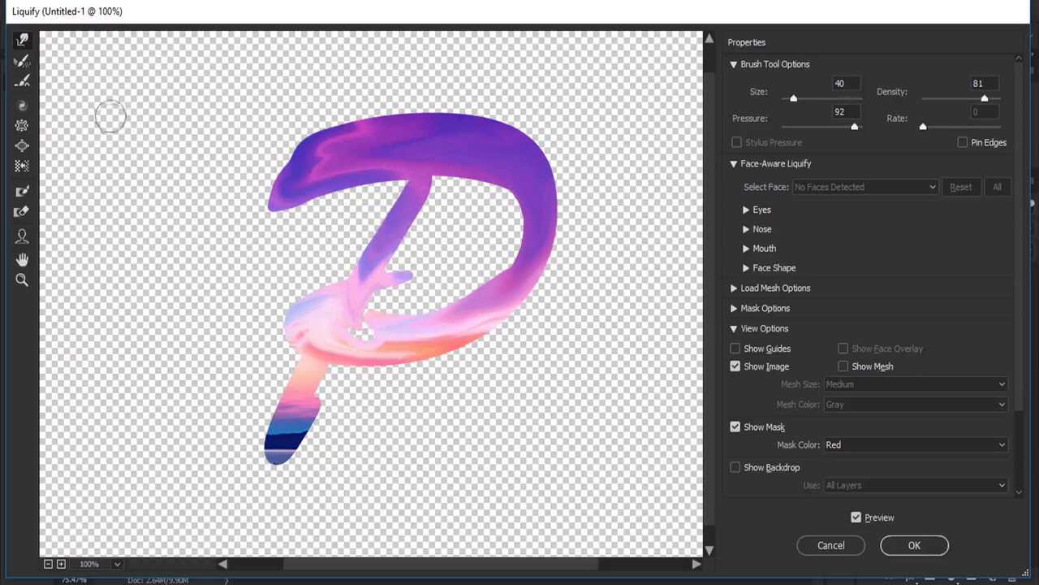
{"action": "key", "text": "ctrl+z"}
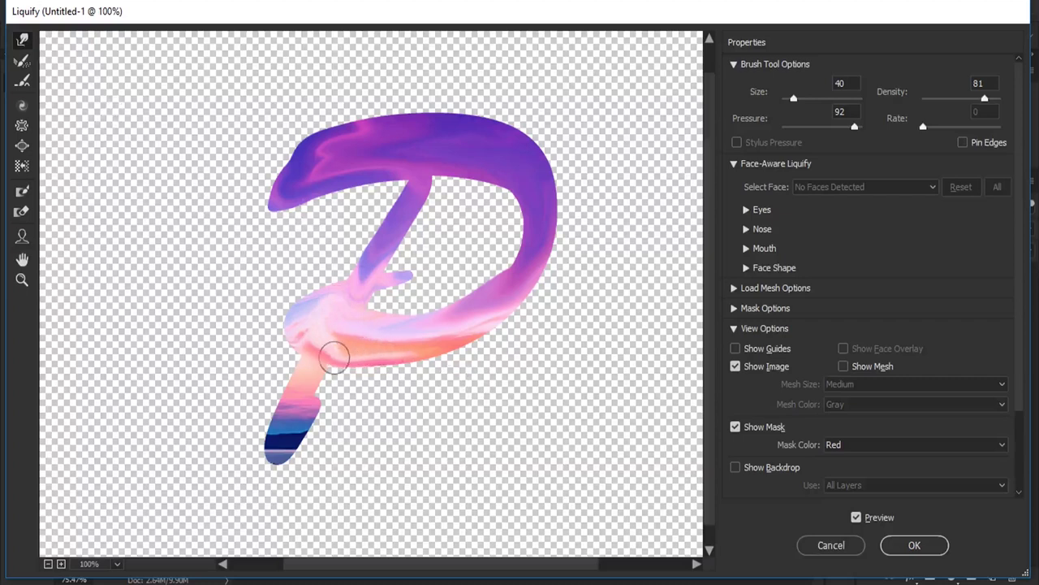
{"action": "left_click_drag", "start_coordinate": [313, 414], "coordinate": [492, 308]}
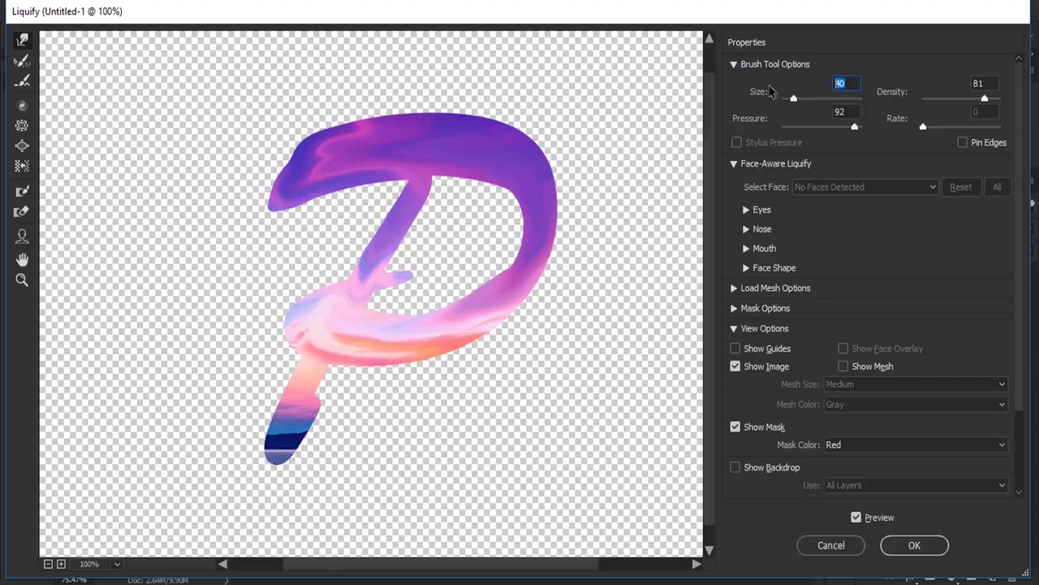
- With a size 30 brush, push pink into the stem tip and swirl the bowl and stem joint
{"action": "type", "text": "30"}
{"action": "mouse_move", "coordinate": [307, 347]}
{"action": "left_mouse_down"}
{"action": "mouse_move", "coordinate": [278, 415]}
{"action": "mouse_move", "coordinate": [276, 454]}
{"action": "mouse_move", "coordinate": [302, 424]}
{"action": "mouse_move", "coordinate": [303, 411]}
{"action": "mouse_move", "coordinate": [279, 447]}
{"action": "left_mouse_up"}
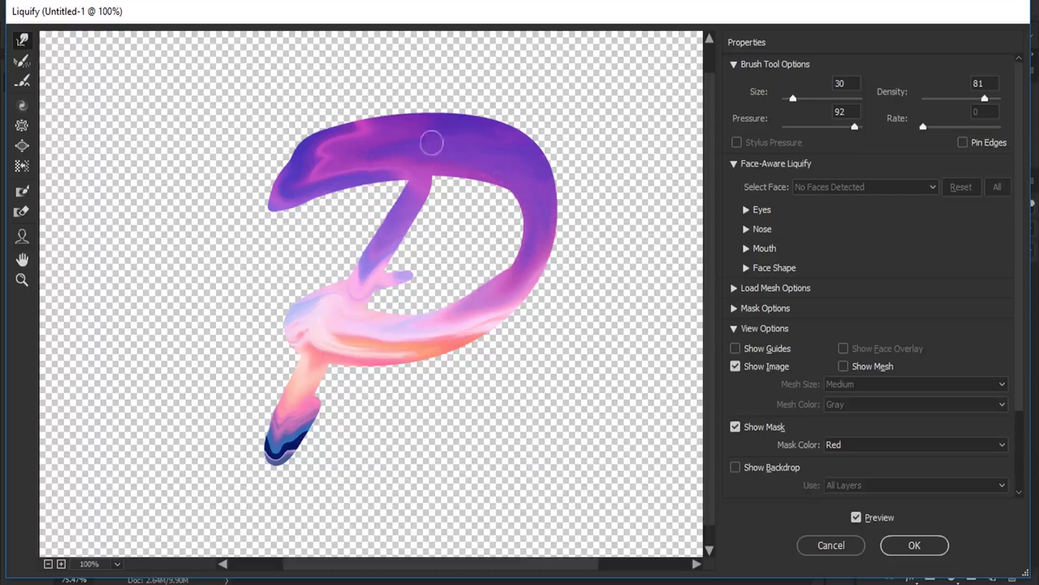
{"action": "mouse_move", "coordinate": [379, 163]}
{"action": "left_mouse_down"}
{"action": "mouse_move", "coordinate": [324, 173]}
{"action": "mouse_move", "coordinate": [329, 158]}
{"action": "mouse_move", "coordinate": [391, 147]}
{"action": "left_mouse_up"}
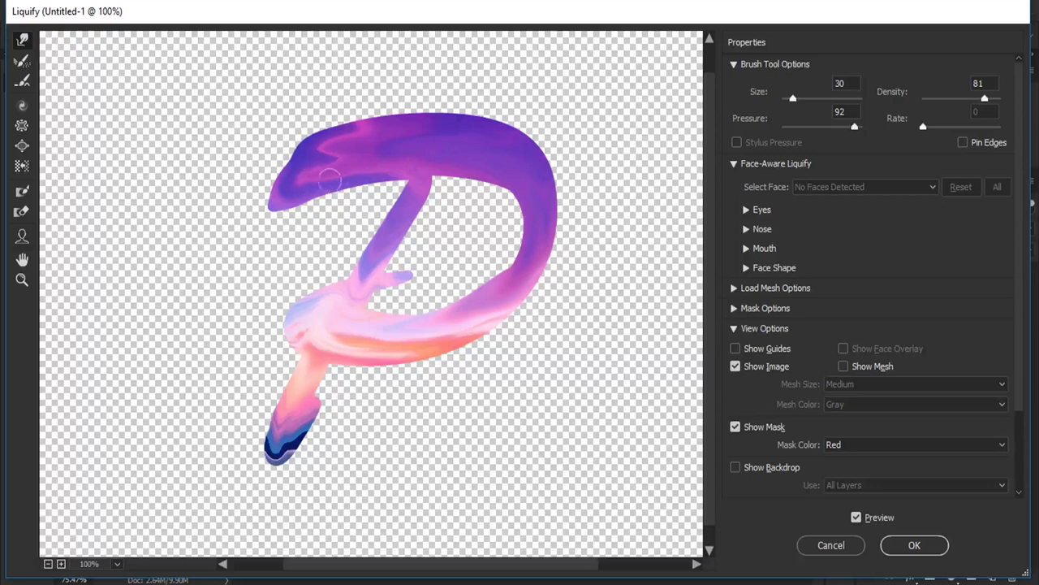
{"action": "mouse_move", "coordinate": [371, 264]}
{"action": "left_mouse_down"}
{"action": "mouse_move", "coordinate": [406, 286]}
{"action": "mouse_move", "coordinate": [343, 309]}
{"action": "mouse_move", "coordinate": [371, 370]}
{"action": "mouse_move", "coordinate": [346, 327]}
{"action": "mouse_move", "coordinate": [339, 336]}
{"action": "mouse_move", "coordinate": [302, 322]}
{"action": "left_mouse_up"}
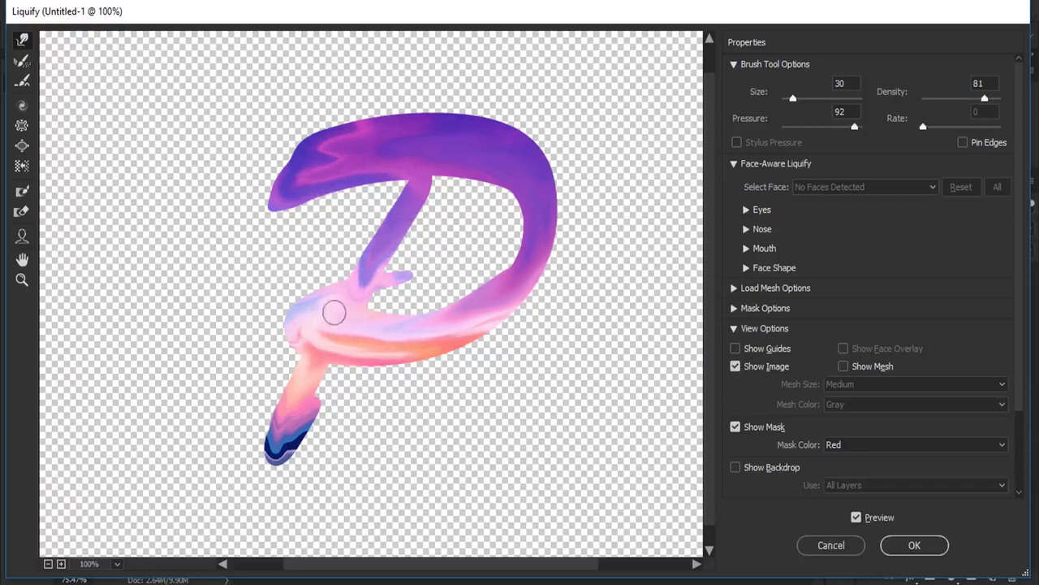
{"action": "mouse_move", "coordinate": [476, 314]}
{"action": "left_mouse_down"}
{"action": "mouse_move", "coordinate": [388, 343]}
{"action": "mouse_move", "coordinate": [343, 341]}
{"action": "left_mouse_up"}
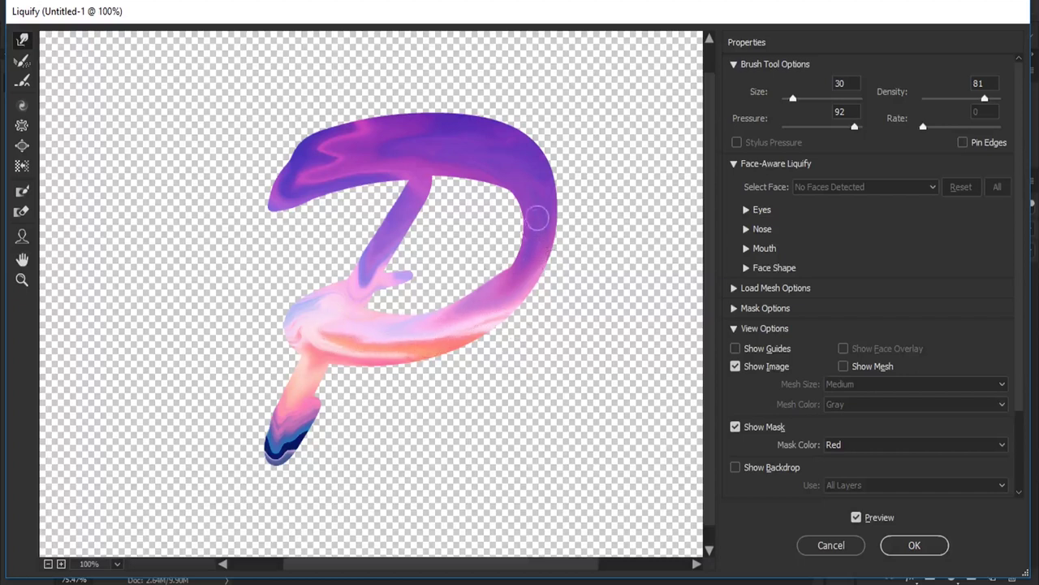
- Smear the lower bowl's pink and orange toward the stem, reset size to 60, and apply Liquify
{"action": "mouse_move", "coordinate": [521, 276]}
{"action": "left_mouse_down"}
{"action": "mouse_move", "coordinate": [476, 301]}
{"action": "mouse_move", "coordinate": [428, 360]}
{"action": "mouse_move", "coordinate": [352, 347]}
{"action": "left_mouse_up"}
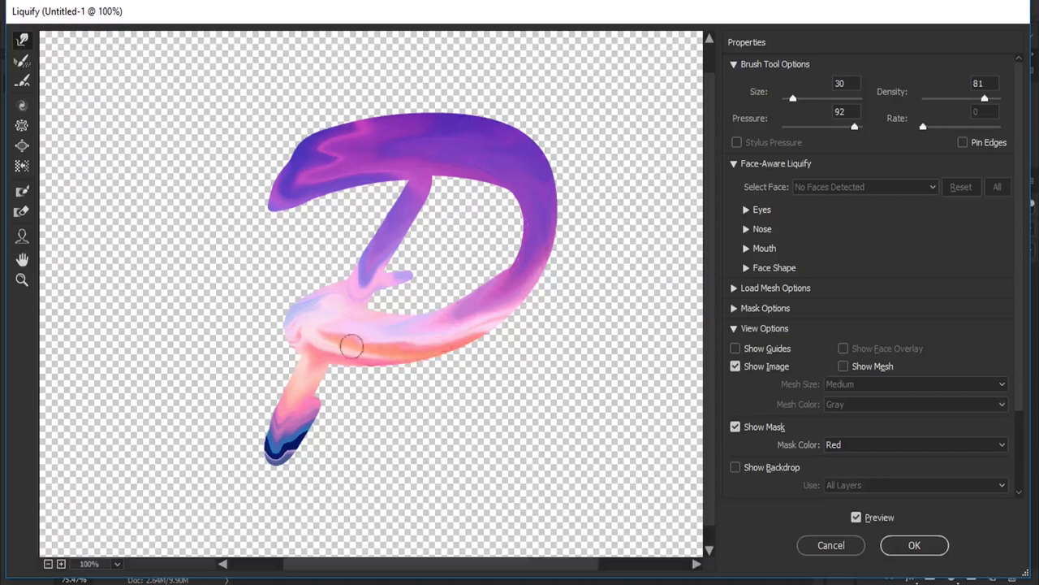
{"action": "left_click_drag", "start_coordinate": [443, 341], "coordinate": [351, 346]}
{"action": "mouse_move", "coordinate": [298, 316]}
{"action": "left_mouse_down"}
{"action": "mouse_move", "coordinate": [290, 336]}
{"action": "mouse_move", "coordinate": [303, 363]}
{"action": "left_mouse_up"}
{"action": "mouse_move", "coordinate": [374, 349]}
{"action": "left_mouse_down"}
{"action": "mouse_move", "coordinate": [337, 336]}
{"action": "mouse_move", "coordinate": [337, 301]}
{"action": "left_mouse_up"}
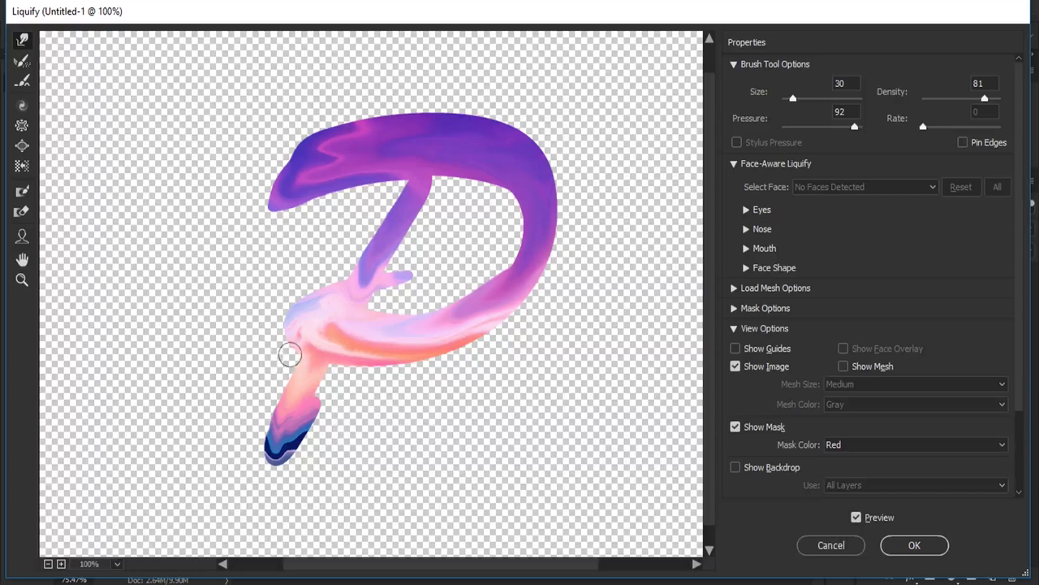
{"action": "mouse_move", "coordinate": [317, 333]}
{"action": "left_mouse_down"}
{"action": "mouse_move", "coordinate": [406, 341]}
{"action": "mouse_move", "coordinate": [447, 332]}
{"action": "mouse_move", "coordinate": [365, 352]}
{"action": "left_mouse_up"}
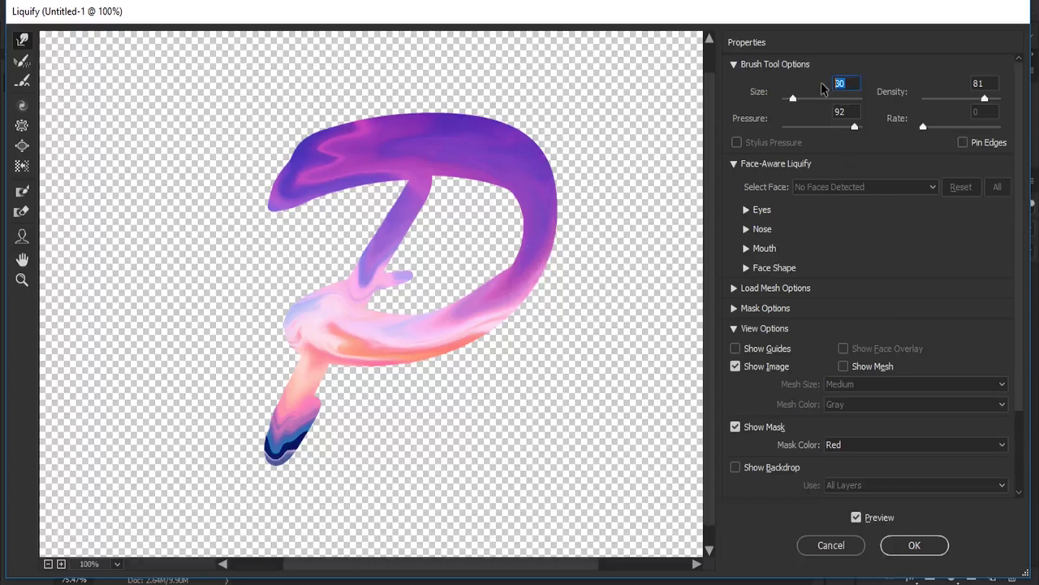
{"action": "type", "text": "60"}
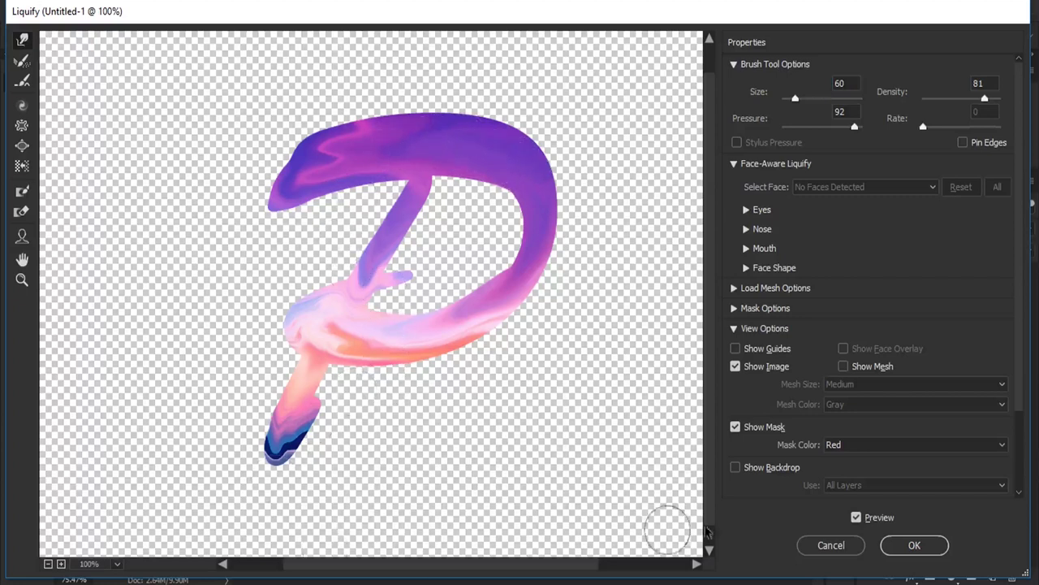
{"action": "left_click", "coordinate": [914, 545]}
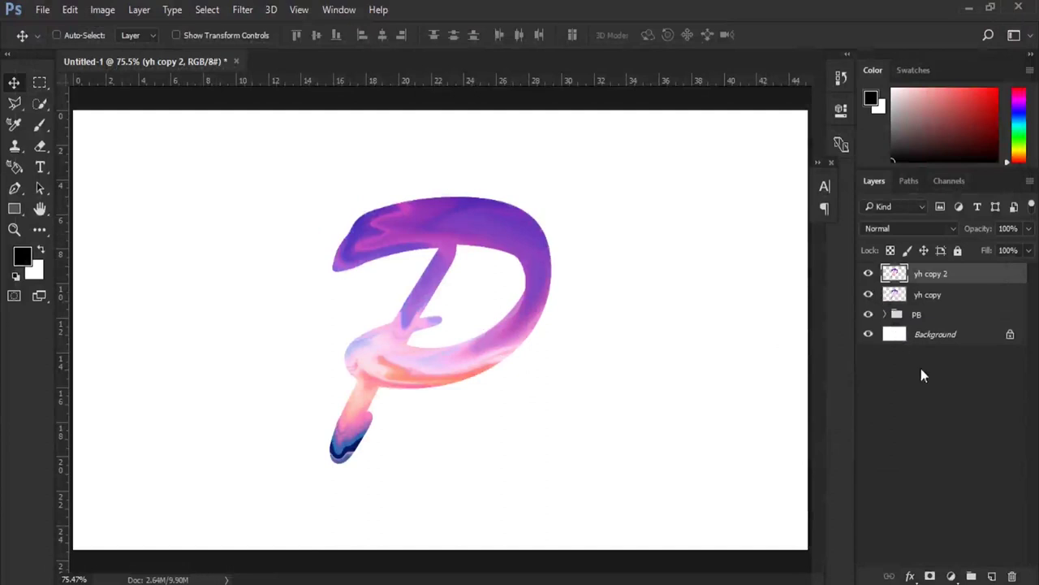
- Duplicate the unwarped 'yh copy' layer as 'yh copy 3'
{"action": "left_click", "coordinate": [924, 295]}
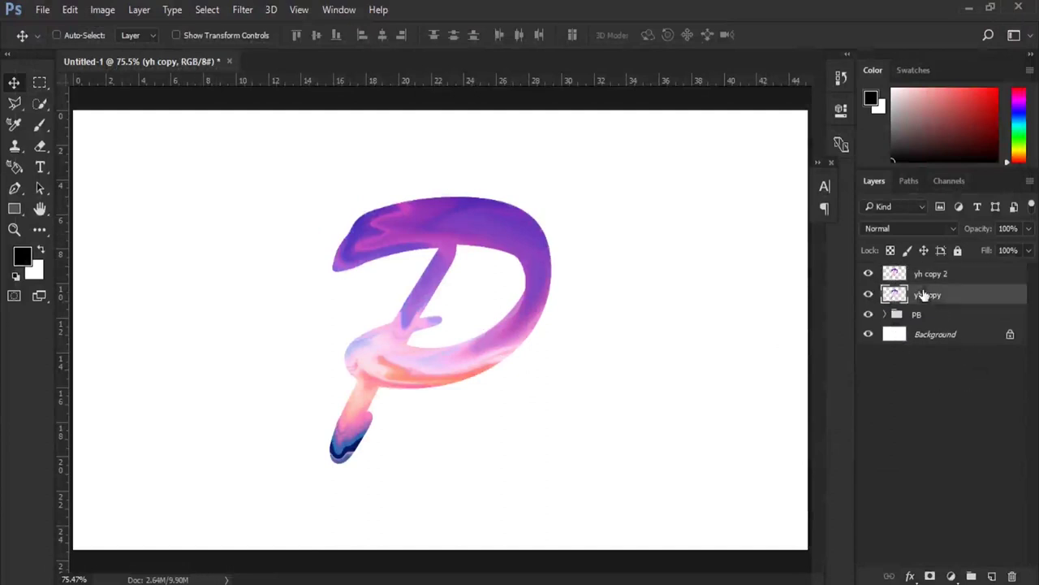
{"action": "left_click_drag", "start_coordinate": [930, 300], "coordinate": [992, 574]}
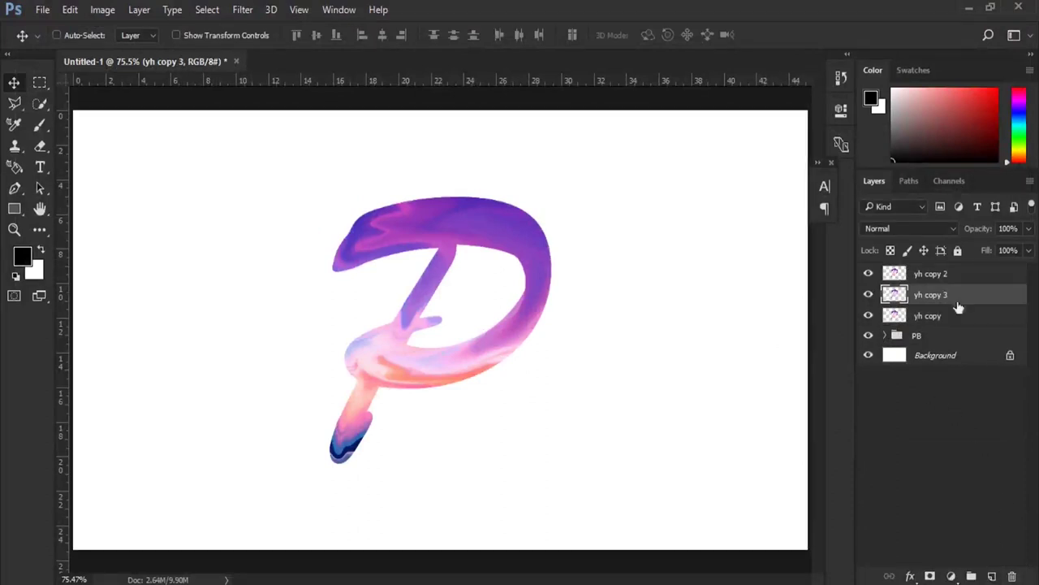
{"action": "left_click", "coordinate": [244, 11]}
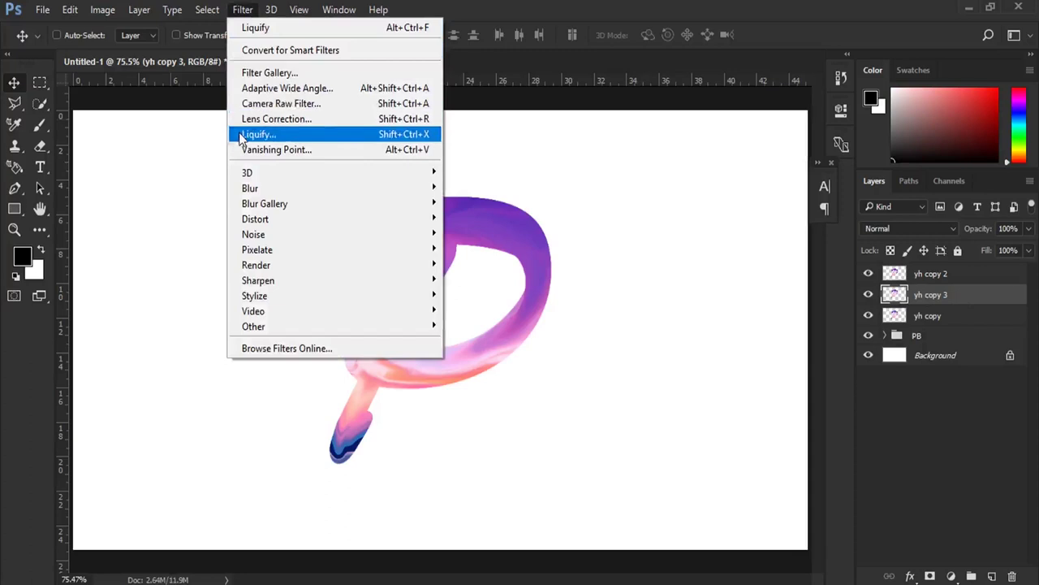
- Open yh copy 3 in Liquify at 100% view with a Forward Warp brush of size 50
{"action": "left_click", "coordinate": [243, 134]}
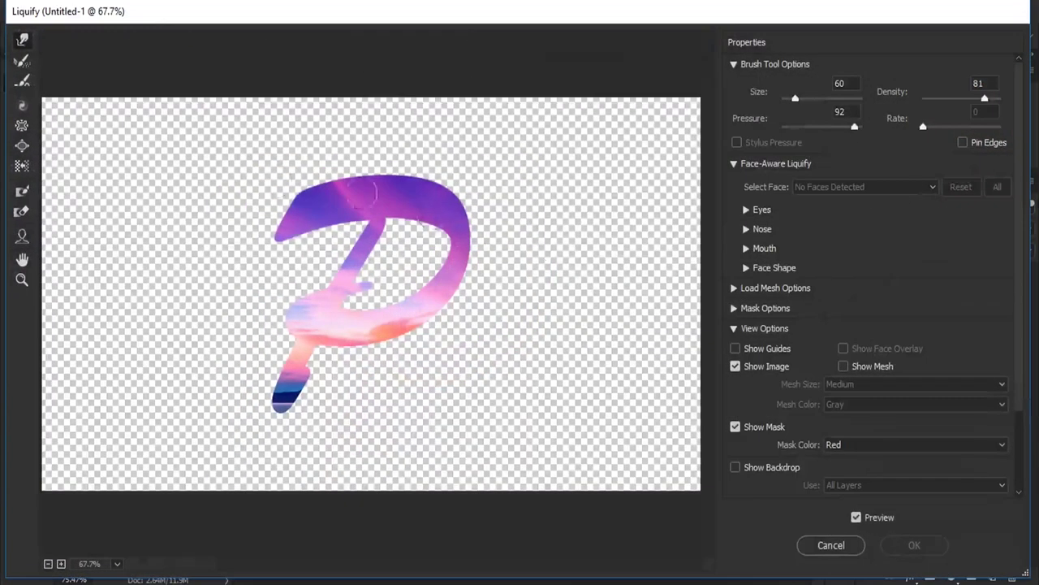
{"action": "left_click", "coordinate": [21, 280]}
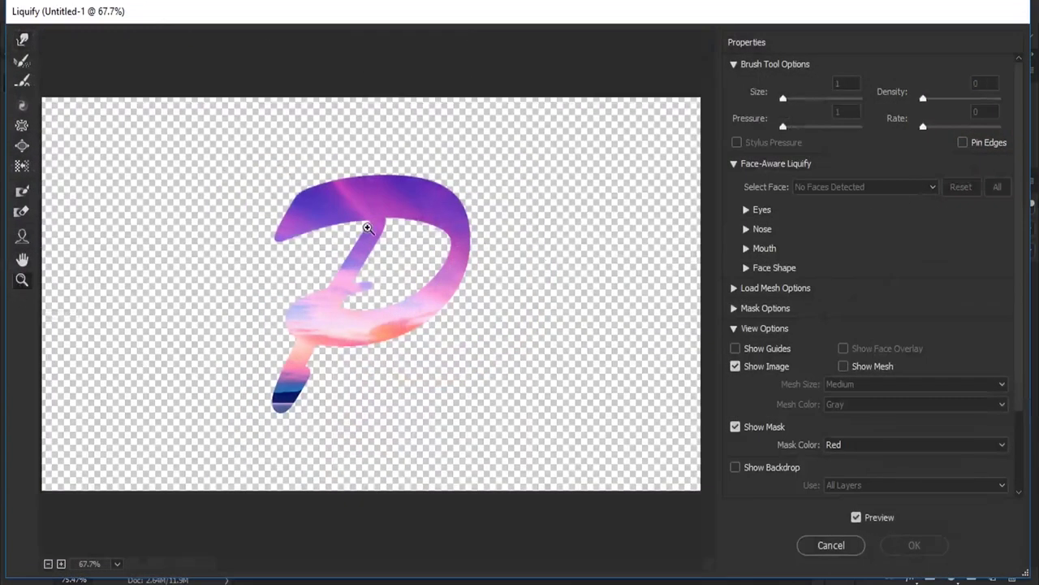
{"action": "left_click", "coordinate": [367, 228]}
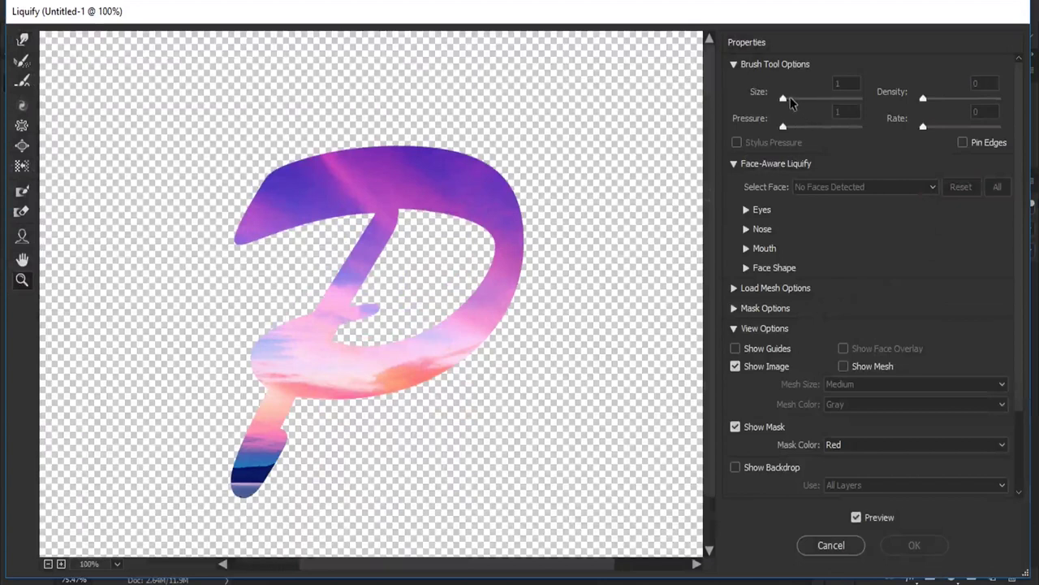
{"action": "left_click", "coordinate": [22, 39]}
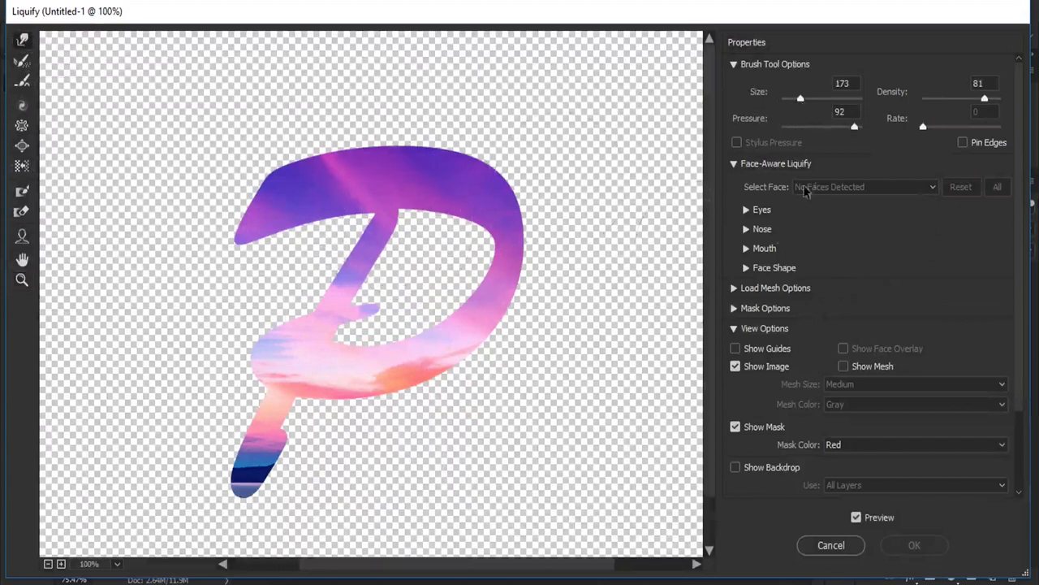
{"action": "type", "text": "50"}
{"action": "key", "text": "Return"}
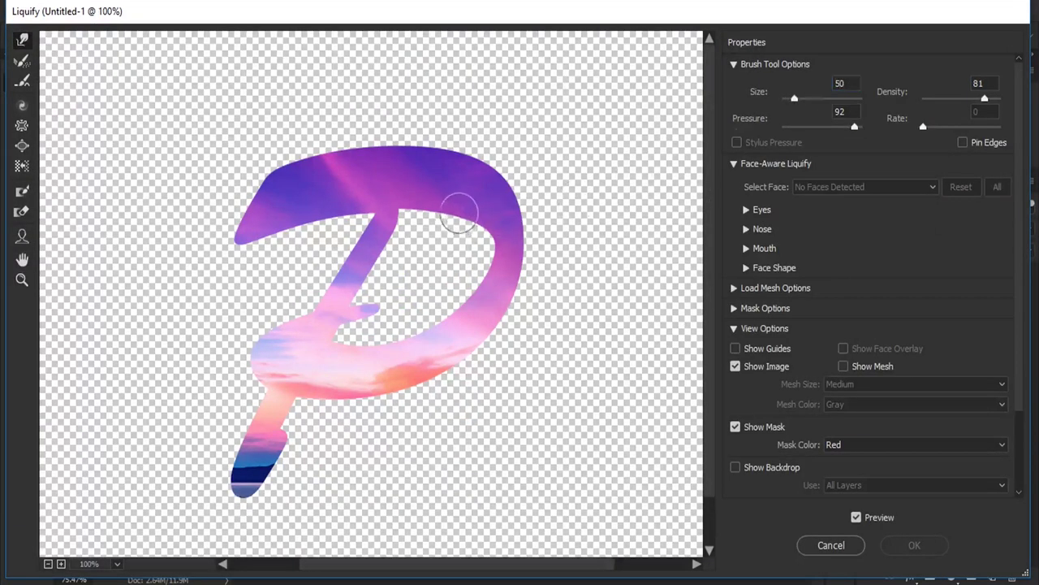
- Warp the P's bowl edges with Forward Warp, bulging the right side and dragging the bottom into drips
{"action": "mouse_move", "coordinate": [458, 213]}
{"action": "left_mouse_down"}
{"action": "mouse_move", "coordinate": [469, 212]}
{"action": "mouse_move", "coordinate": [410, 213]}
{"action": "left_mouse_up"}
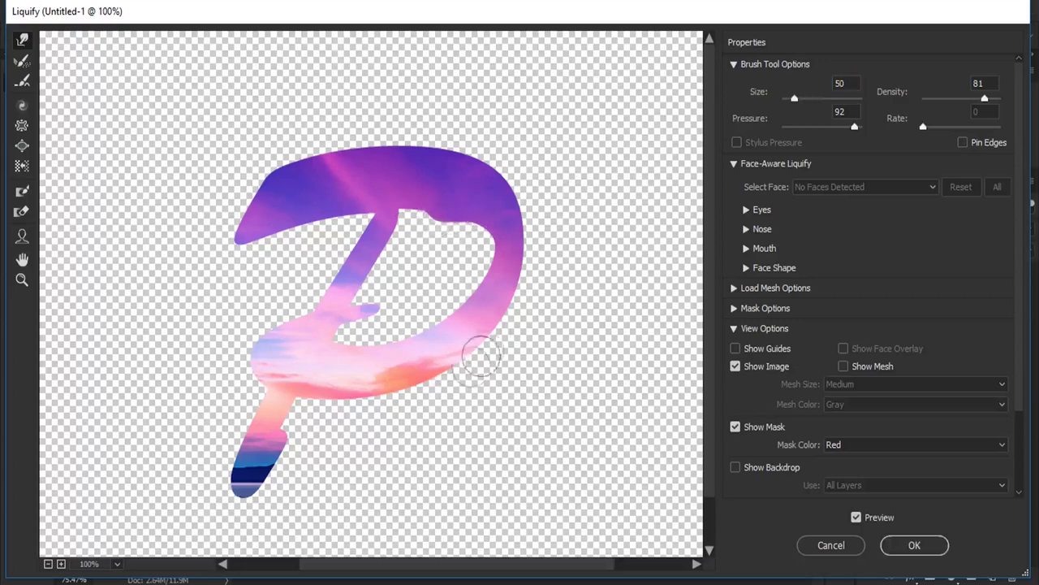
{"action": "left_click_drag", "start_coordinate": [513, 233], "coordinate": [531, 297]}
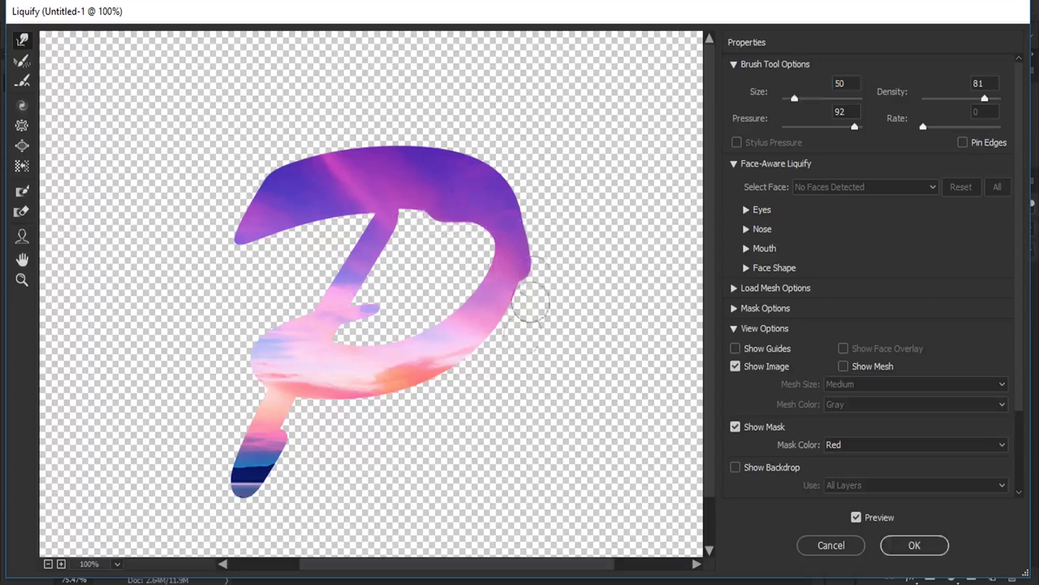
{"action": "mouse_move", "coordinate": [485, 337]}
{"action": "left_mouse_down"}
{"action": "mouse_move", "coordinate": [460, 390]}
{"action": "mouse_move", "coordinate": [399, 440]}
{"action": "left_mouse_up"}
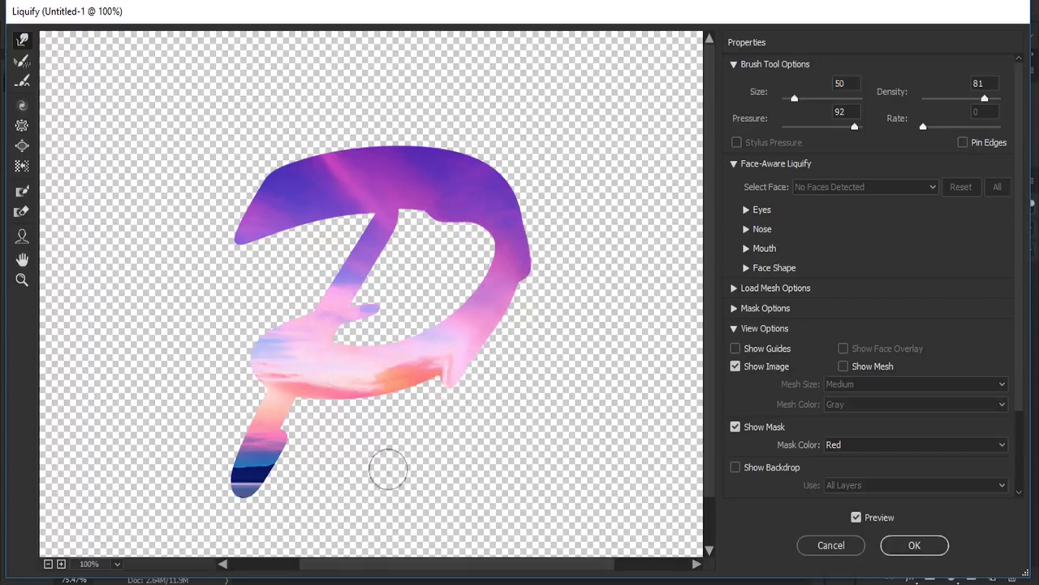
{"action": "left_click_drag", "start_coordinate": [391, 404], "coordinate": [348, 408]}
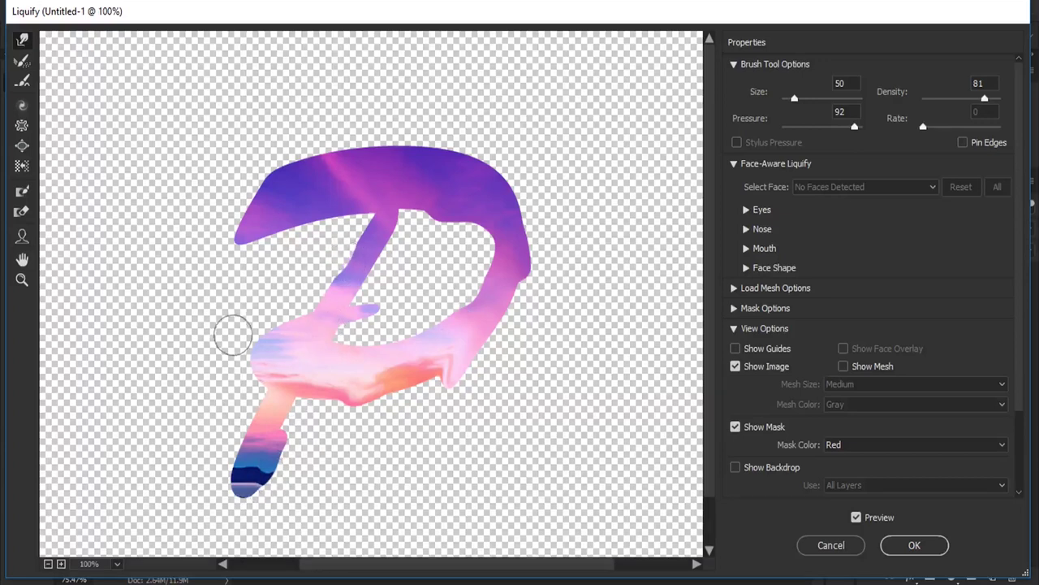
- Streak the top stroke's edge, then at brush size 30 pull its left tip downward
{"action": "left_click_drag", "start_coordinate": [308, 220], "coordinate": [313, 220]}
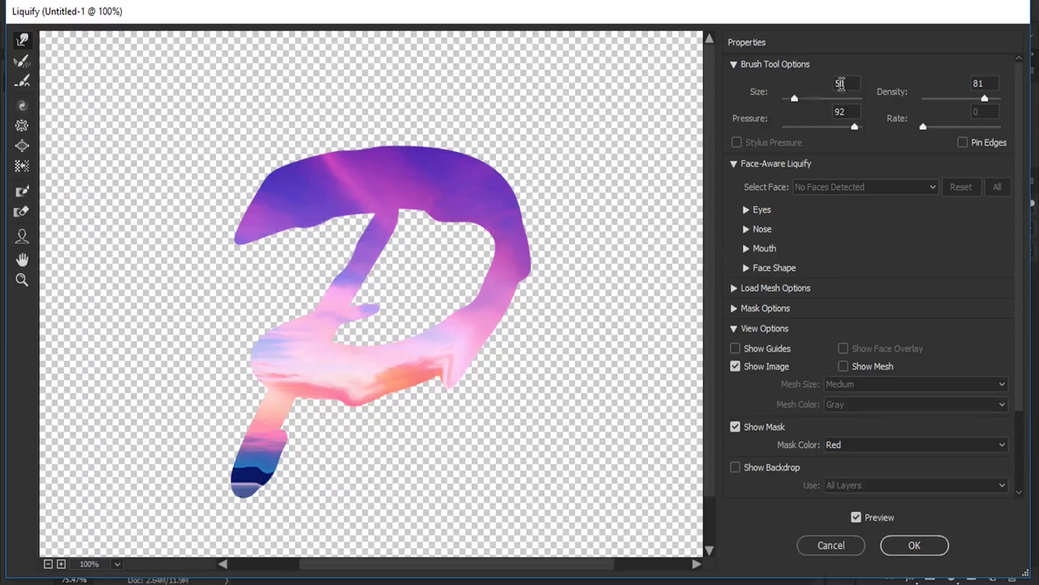
{"action": "type", "text": "30"}
{"action": "left_click_drag", "start_coordinate": [265, 235], "coordinate": [239, 251]}
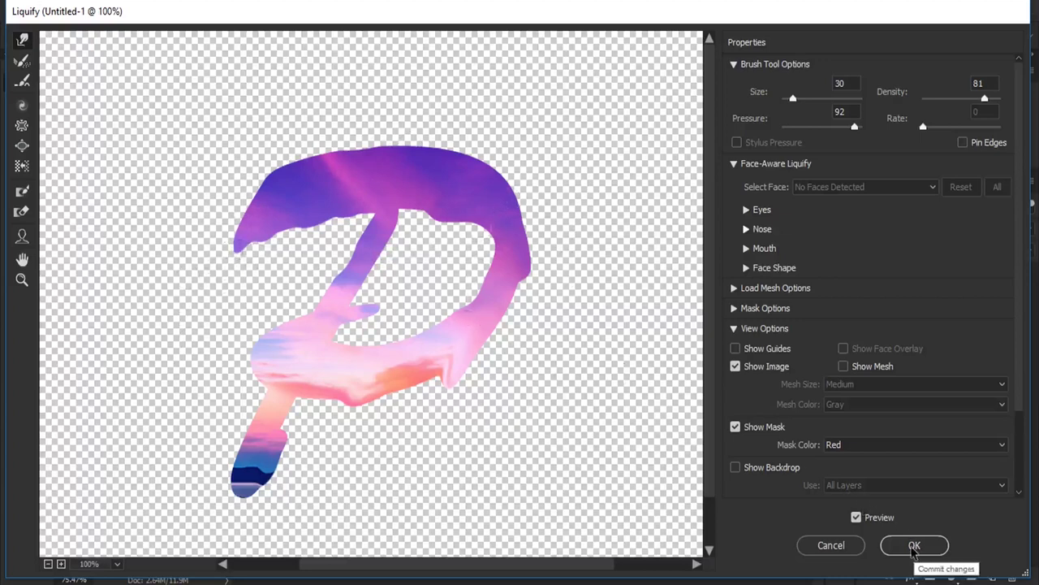
- Apply the Liquify warp, then duplicate the yh copy 2 layer into a new yh copy 4
{"action": "left_click", "coordinate": [918, 546]}
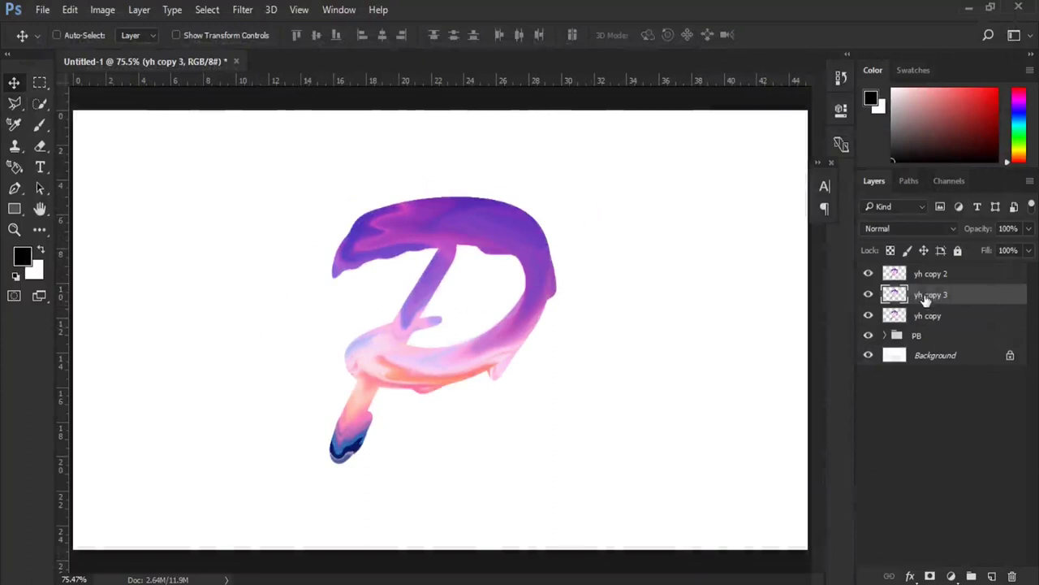
{"action": "left_click", "coordinate": [927, 316]}
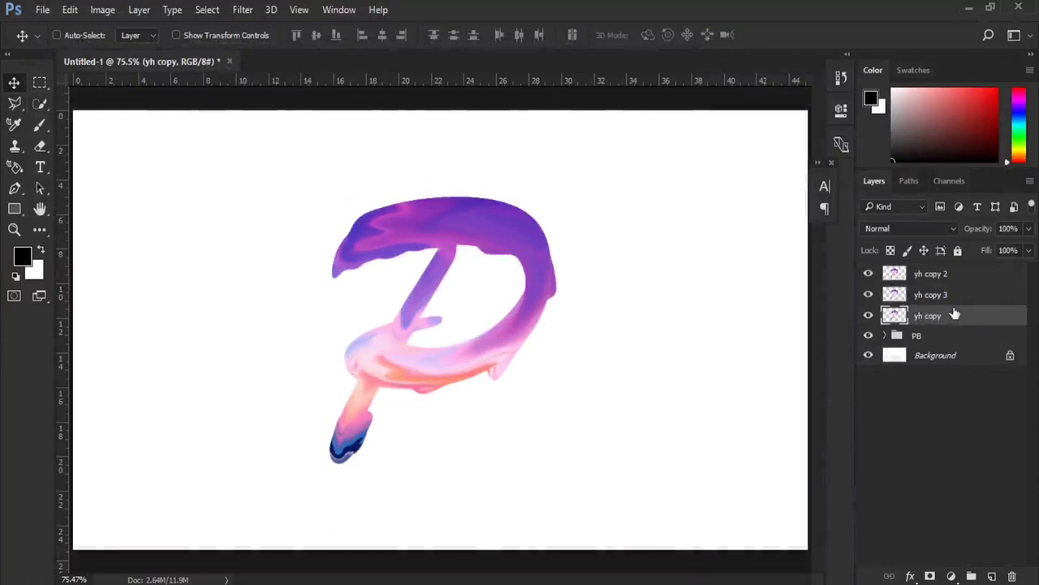
{"action": "left_click", "coordinate": [939, 279]}
{"action": "left_click_drag", "start_coordinate": [956, 280], "coordinate": [992, 575]}
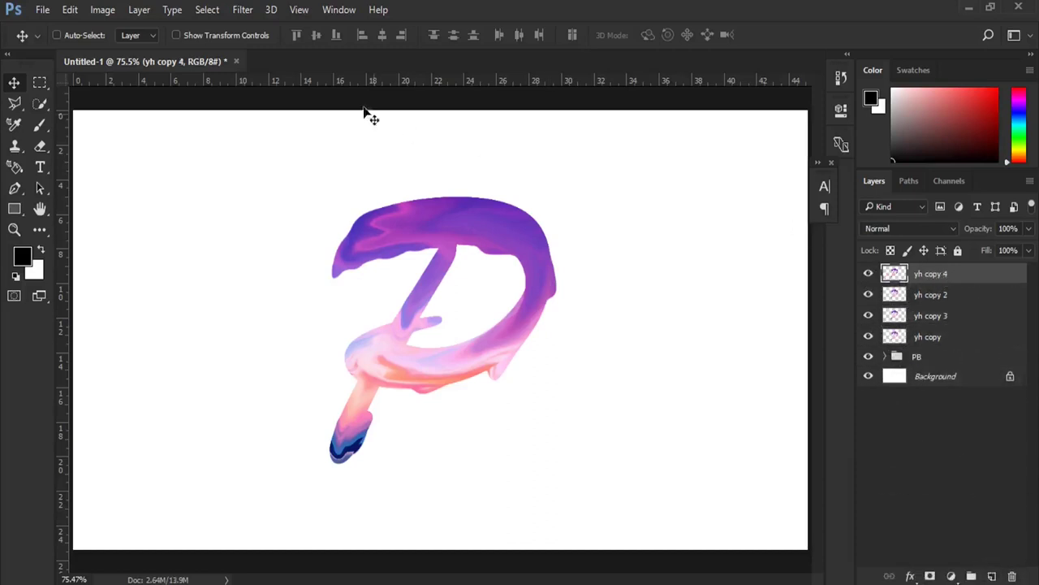
- Open Liquify on yh copy 4 with the preview zoomed to 200% on the P's top
{"action": "left_click", "coordinate": [243, 10]}
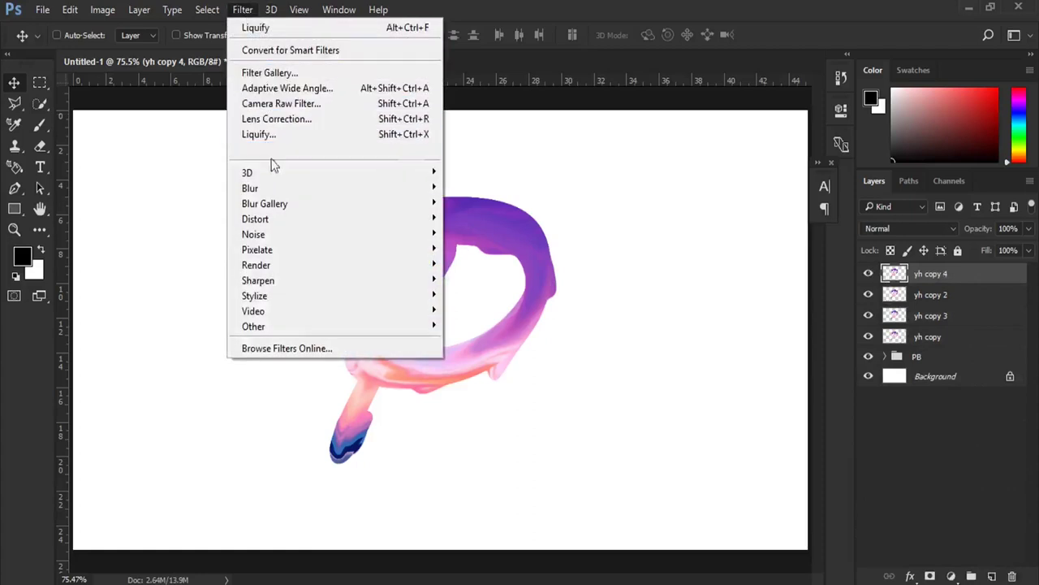
{"action": "left_click", "coordinate": [296, 138]}
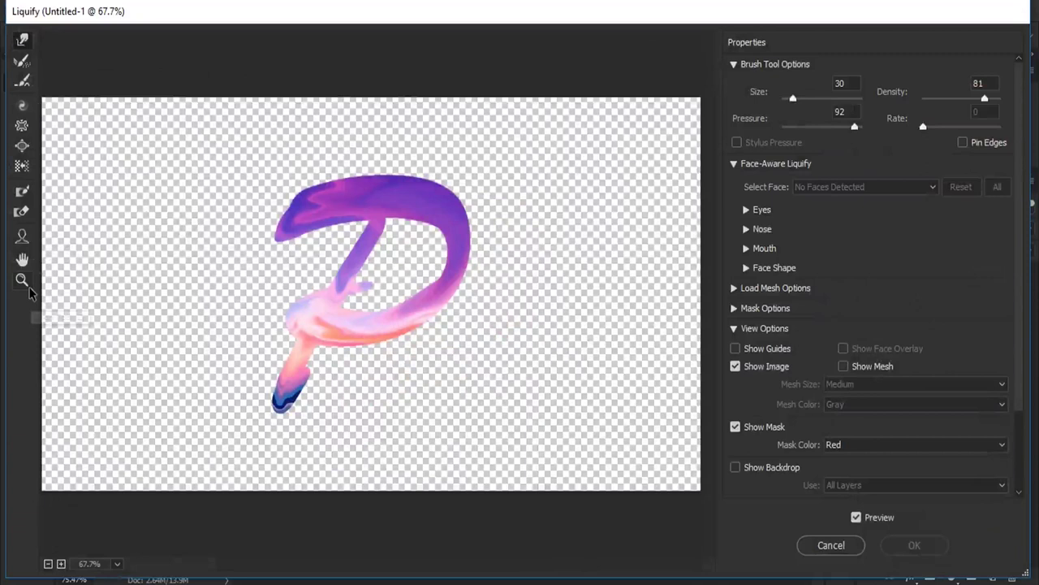
{"action": "left_click", "coordinate": [24, 282]}
{"action": "left_click", "coordinate": [369, 221]}
{"action": "left_click", "coordinate": [383, 200]}
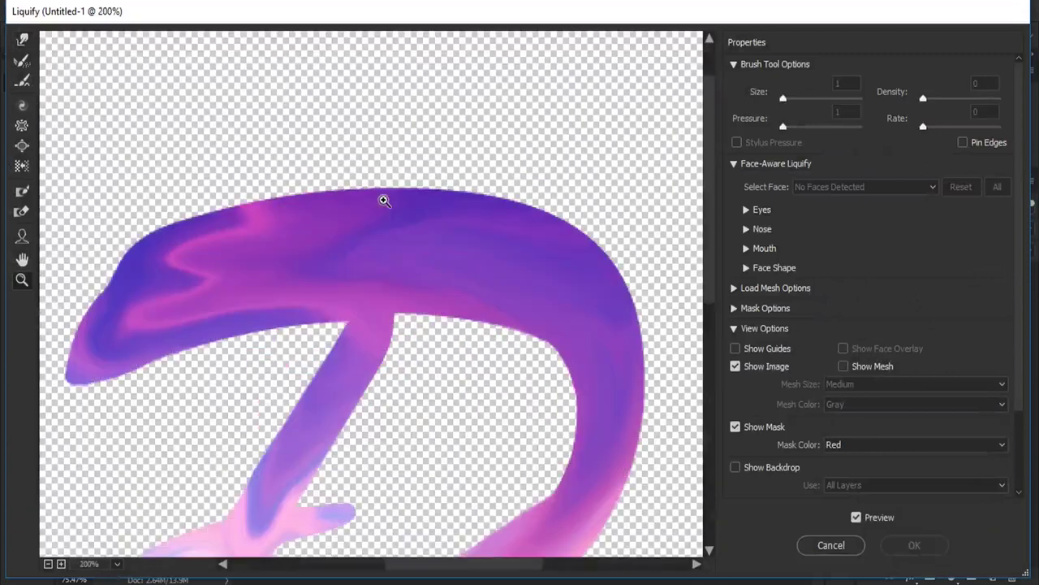
{"action": "left_click_drag", "start_coordinate": [361, 299], "coordinate": [379, 196]}
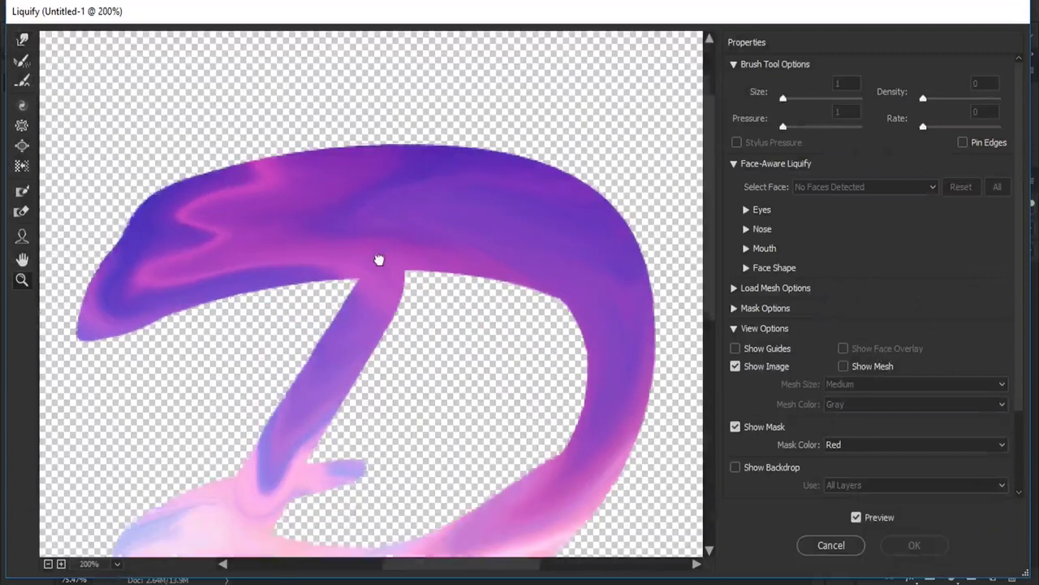
{"action": "left_click", "coordinate": [22, 39]}
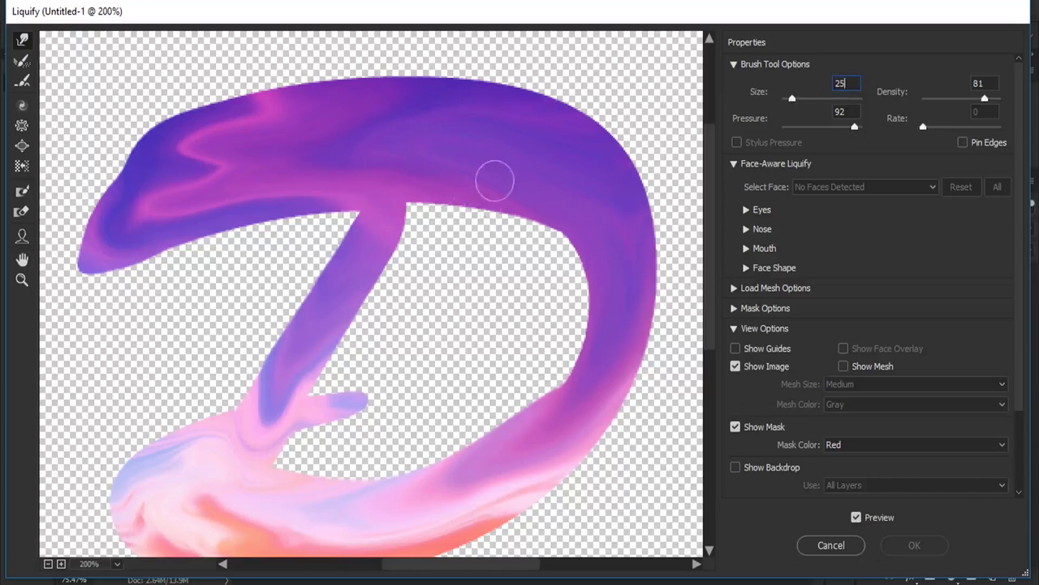
- Swirl the top stroke's pink streaks into wavy zigzags with a size-25 Forward Warp brush
{"action": "left_click_drag", "start_coordinate": [333, 161], "coordinate": [331, 172]}
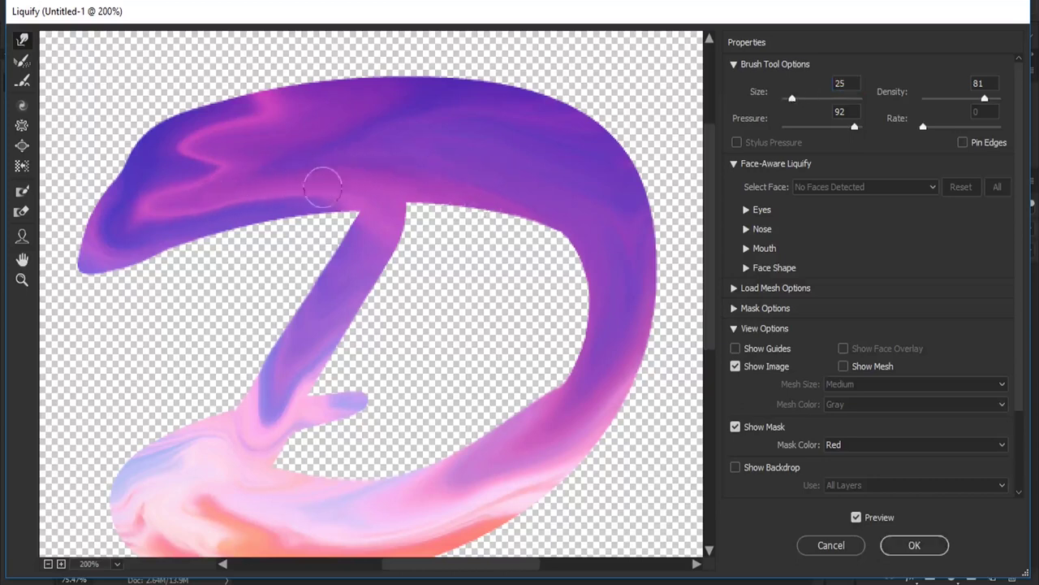
{"action": "mouse_move", "coordinate": [221, 197]}
{"action": "left_mouse_down"}
{"action": "mouse_move", "coordinate": [220, 216]}
{"action": "mouse_move", "coordinate": [225, 198]}
{"action": "mouse_move", "coordinate": [136, 230]}
{"action": "mouse_move", "coordinate": [118, 255]}
{"action": "left_mouse_up"}
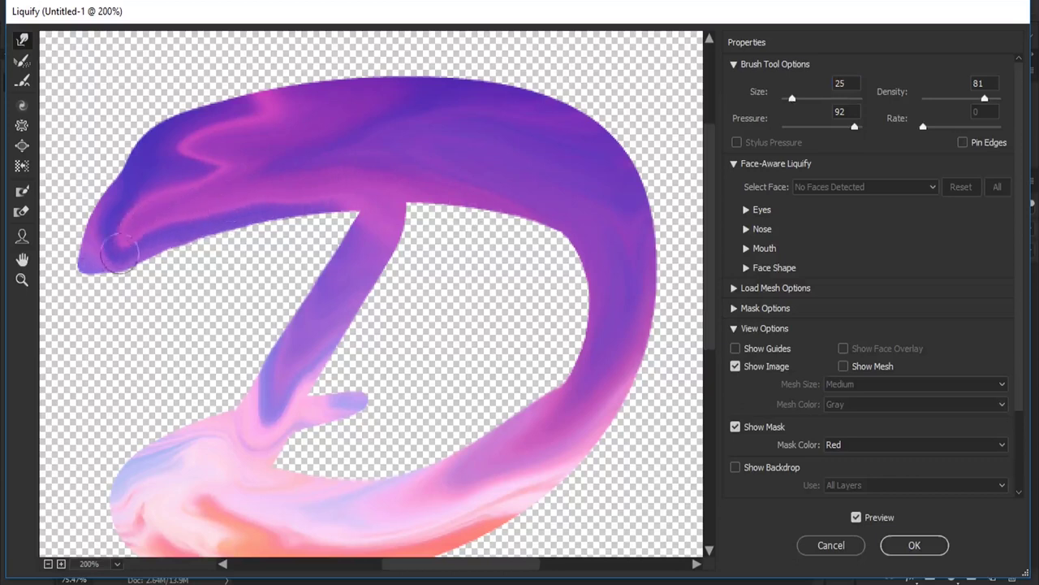
{"action": "mouse_move", "coordinate": [226, 187]}
{"action": "left_mouse_down"}
{"action": "mouse_move", "coordinate": [167, 167]}
{"action": "mouse_move", "coordinate": [200, 197]}
{"action": "left_mouse_up"}
{"action": "left_click_drag", "start_coordinate": [196, 146], "coordinate": [366, 158]}
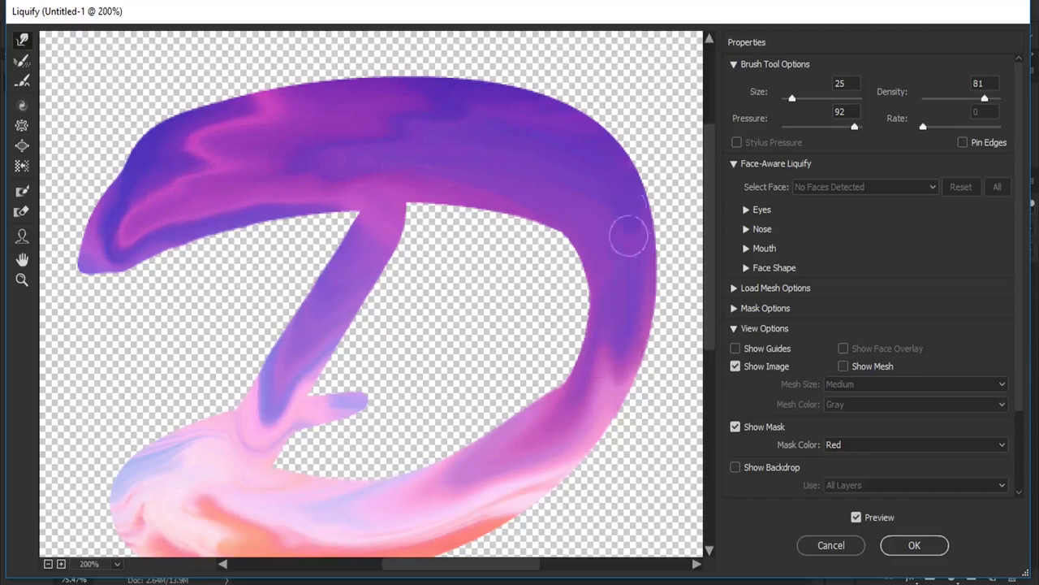
{"action": "mouse_move", "coordinate": [599, 349]}
{"action": "left_mouse_down"}
{"action": "mouse_move", "coordinate": [564, 413]}
{"action": "mouse_move", "coordinate": [545, 416]}
{"action": "left_mouse_up"}
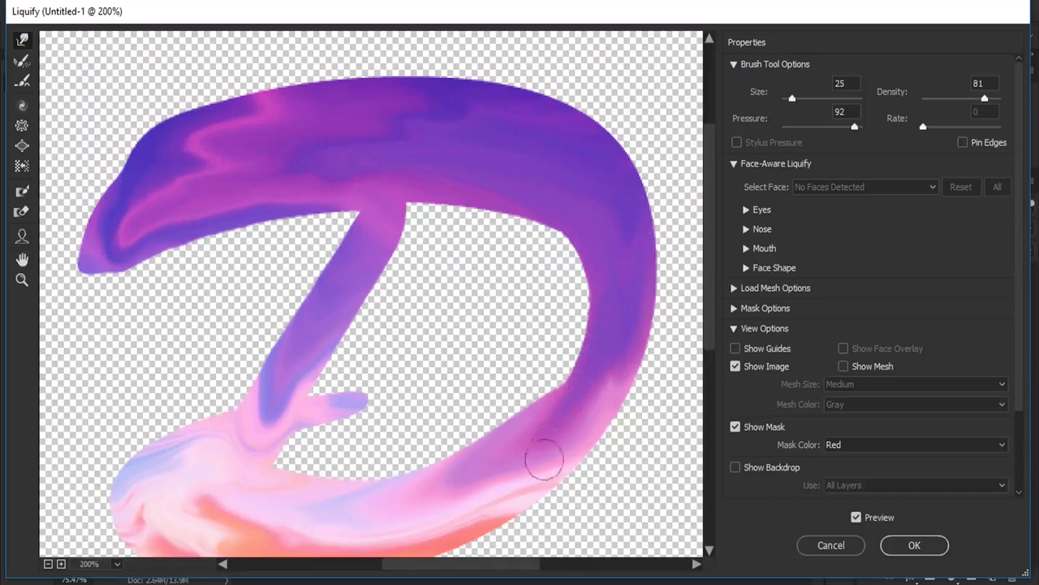
- Bulge the stroke's lower edge and smear the purple paint at the junction and diagonal stroke
{"action": "scroll", "coordinate": [568, 304], "scroll_direction": "down", "scroll_amount": 3}
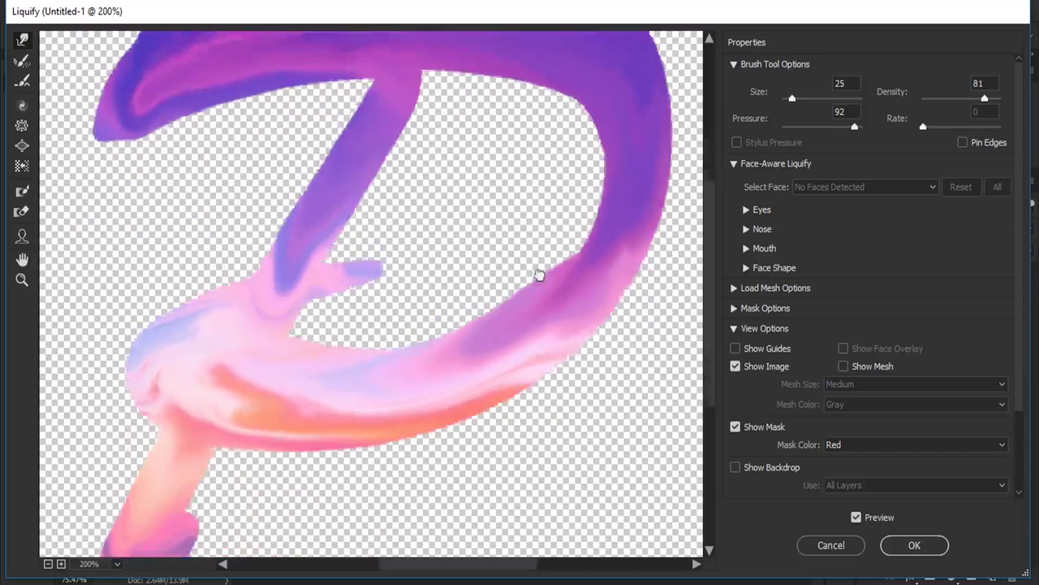
{"action": "scroll", "coordinate": [539, 274], "scroll_direction": "down", "scroll_amount": 2}
{"action": "mouse_move", "coordinate": [519, 303]}
{"action": "left_mouse_down"}
{"action": "mouse_move", "coordinate": [431, 323]}
{"action": "mouse_move", "coordinate": [482, 349]}
{"action": "mouse_move", "coordinate": [425, 350]}
{"action": "mouse_move", "coordinate": [420, 362]}
{"action": "mouse_move", "coordinate": [364, 332]}
{"action": "mouse_move", "coordinate": [503, 325]}
{"action": "mouse_move", "coordinate": [440, 336]}
{"action": "mouse_move", "coordinate": [474, 348]}
{"action": "mouse_move", "coordinate": [385, 352]}
{"action": "mouse_move", "coordinate": [440, 348]}
{"action": "mouse_move", "coordinate": [411, 350]}
{"action": "mouse_move", "coordinate": [471, 325]}
{"action": "mouse_move", "coordinate": [552, 271]}
{"action": "mouse_move", "coordinate": [561, 278]}
{"action": "mouse_move", "coordinate": [619, 195]}
{"action": "mouse_move", "coordinate": [568, 284]}
{"action": "mouse_move", "coordinate": [620, 190]}
{"action": "mouse_move", "coordinate": [642, 118]}
{"action": "left_mouse_up"}
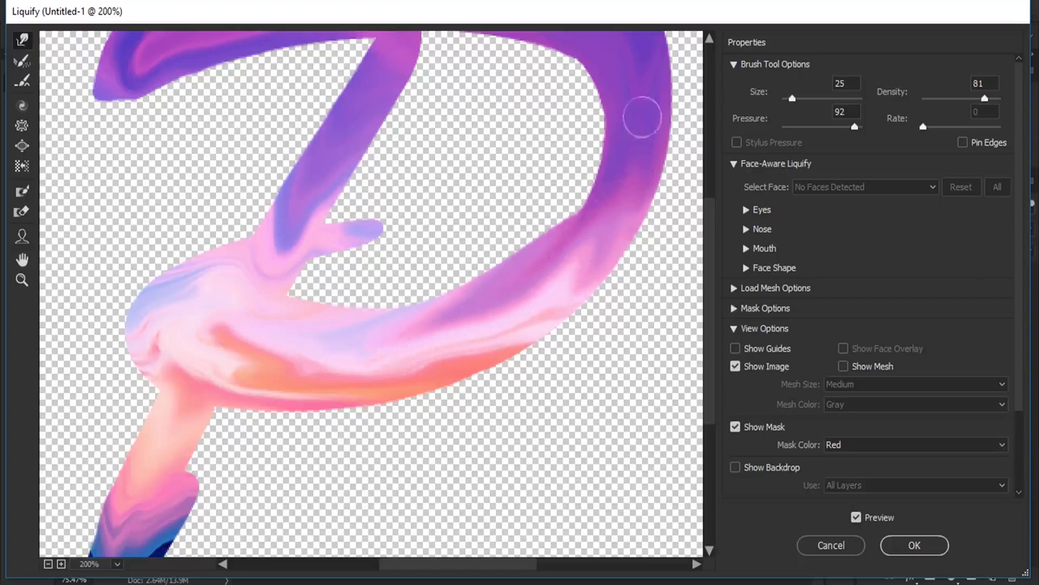
{"action": "left_click_drag", "start_coordinate": [301, 376], "coordinate": [355, 373]}
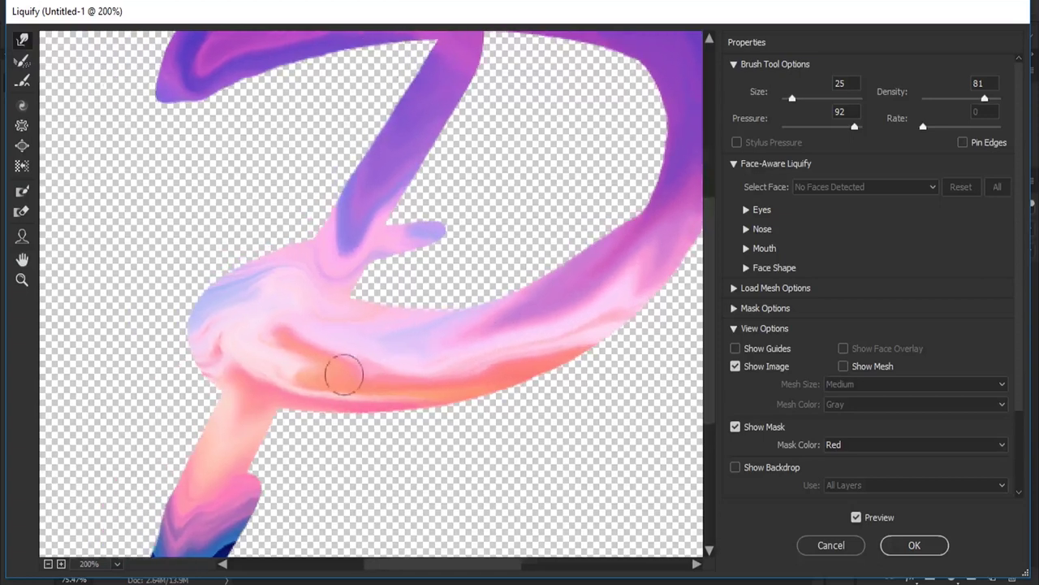
{"action": "left_click_drag", "start_coordinate": [331, 258], "coordinate": [332, 309]}
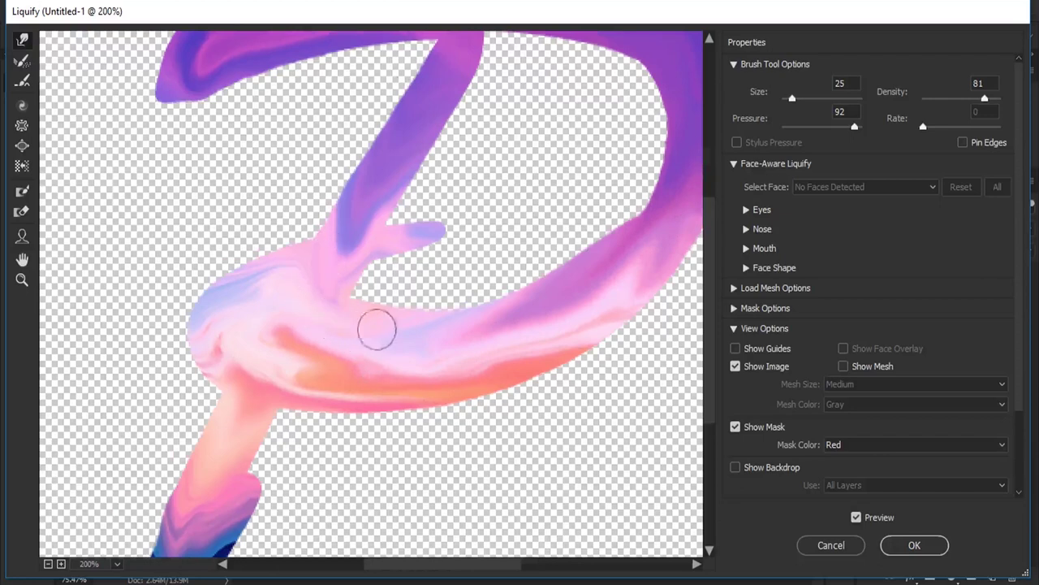
{"action": "left_click_drag", "start_coordinate": [389, 268], "coordinate": [354, 253]}
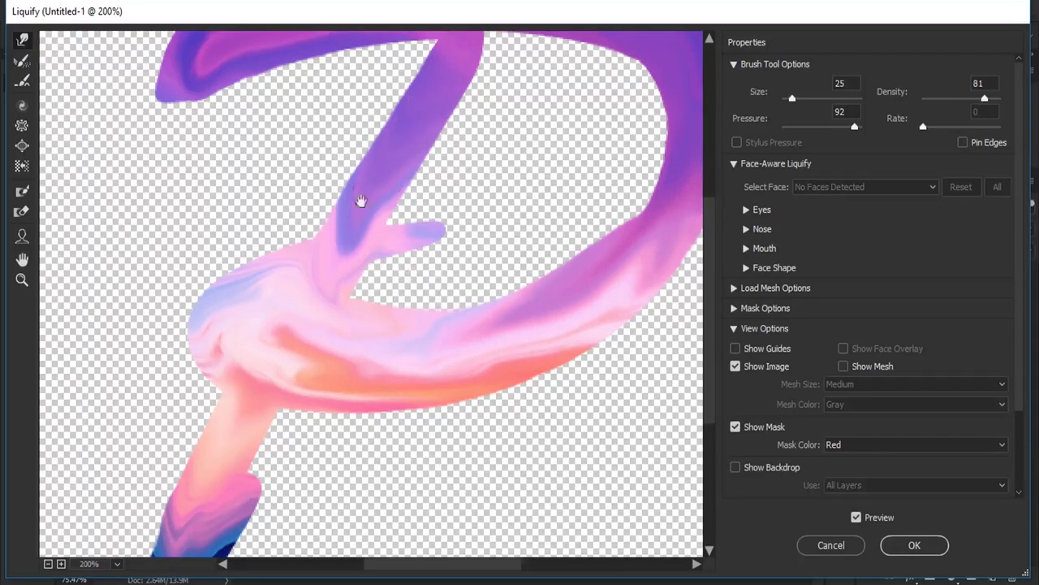
{"action": "left_click_drag", "start_coordinate": [360, 172], "coordinate": [370, 244]}
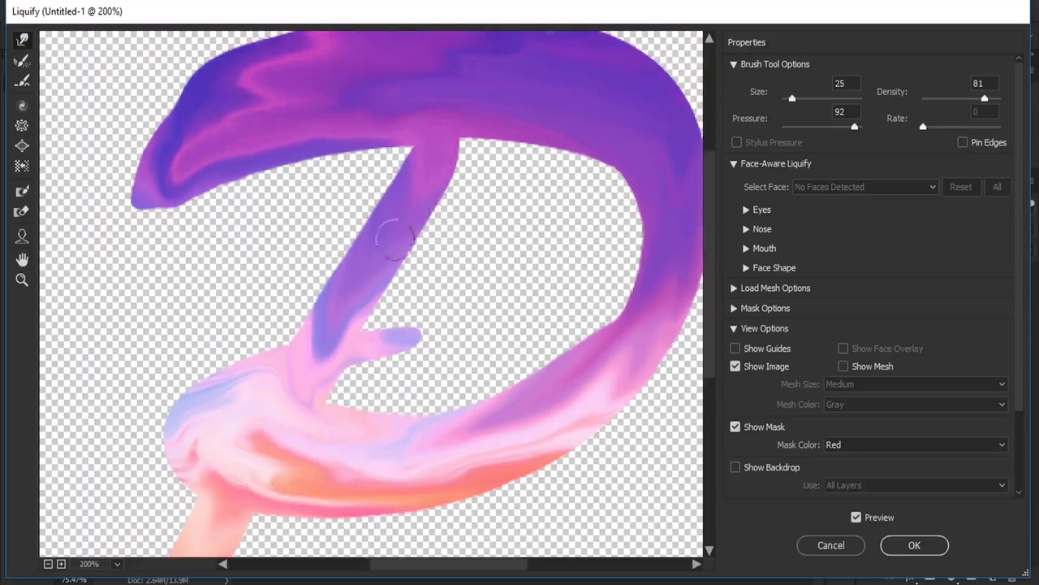
{"action": "mouse_move", "coordinate": [412, 193]}
{"action": "left_mouse_down"}
{"action": "mouse_move", "coordinate": [332, 336]}
{"action": "mouse_move", "coordinate": [332, 313]}
{"action": "mouse_move", "coordinate": [359, 283]}
{"action": "left_mouse_up"}
- Swirl pink and blue paint around the lower junction and stem tip, then apply Liquify
{"action": "scroll", "coordinate": [341, 313], "scroll_direction": "down", "scroll_amount": 2}
{"action": "scroll", "coordinate": [322, 355], "scroll_direction": "left", "scroll_amount": 2}
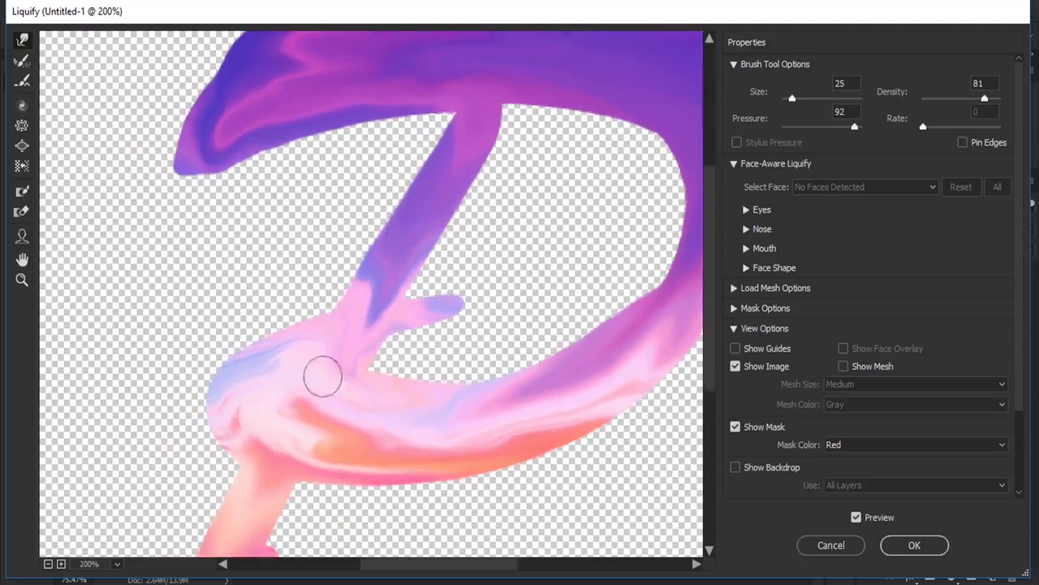
{"action": "mouse_move", "coordinate": [279, 359]}
{"action": "left_mouse_down"}
{"action": "mouse_move", "coordinate": [327, 346]}
{"action": "mouse_move", "coordinate": [304, 411]}
{"action": "mouse_move", "coordinate": [378, 437]}
{"action": "mouse_move", "coordinate": [301, 447]}
{"action": "mouse_move", "coordinate": [265, 418]}
{"action": "mouse_move", "coordinate": [320, 371]}
{"action": "mouse_move", "coordinate": [262, 393]}
{"action": "mouse_move", "coordinate": [415, 420]}
{"action": "mouse_move", "coordinate": [297, 464]}
{"action": "left_mouse_up"}
{"action": "mouse_move", "coordinate": [312, 430]}
{"action": "left_mouse_down"}
{"action": "mouse_move", "coordinate": [344, 354]}
{"action": "mouse_move", "coordinate": [344, 322]}
{"action": "mouse_move", "coordinate": [293, 425]}
{"action": "mouse_move", "coordinate": [324, 344]}
{"action": "mouse_move", "coordinate": [316, 339]}
{"action": "mouse_move", "coordinate": [285, 436]}
{"action": "mouse_move", "coordinate": [327, 495]}
{"action": "mouse_move", "coordinate": [285, 480]}
{"action": "mouse_move", "coordinate": [274, 487]}
{"action": "mouse_move", "coordinate": [263, 471]}
{"action": "mouse_move", "coordinate": [325, 336]}
{"action": "mouse_move", "coordinate": [324, 371]}
{"action": "left_mouse_up"}
{"action": "mouse_move", "coordinate": [291, 466]}
{"action": "left_mouse_down"}
{"action": "mouse_move", "coordinate": [316, 371]}
{"action": "mouse_move", "coordinate": [260, 479]}
{"action": "mouse_move", "coordinate": [278, 406]}
{"action": "mouse_move", "coordinate": [358, 390]}
{"action": "left_mouse_up"}
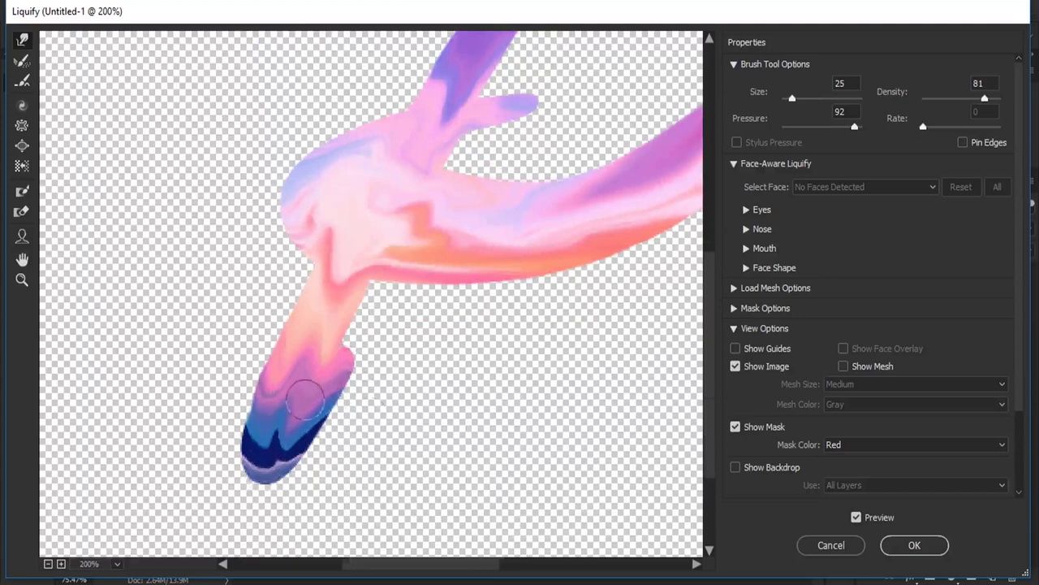
{"action": "mouse_move", "coordinate": [291, 373]}
{"action": "left_mouse_down"}
{"action": "mouse_move", "coordinate": [260, 471]}
{"action": "mouse_move", "coordinate": [267, 482]}
{"action": "mouse_move", "coordinate": [272, 467]}
{"action": "mouse_move", "coordinate": [266, 495]}
{"action": "mouse_move", "coordinate": [258, 479]}
{"action": "mouse_move", "coordinate": [283, 480]}
{"action": "left_mouse_up"}
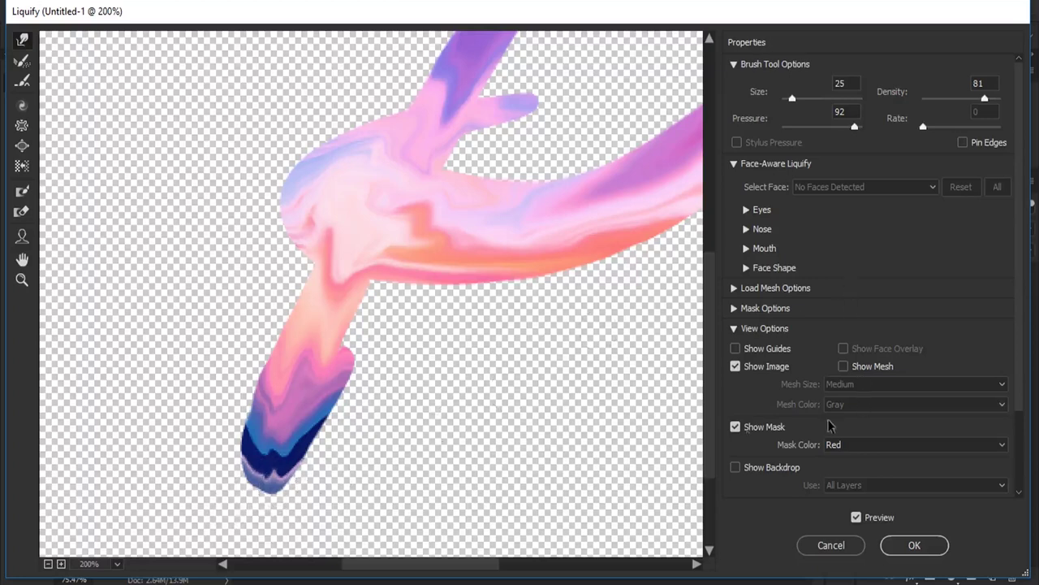
{"action": "mouse_move", "coordinate": [476, 225]}
{"action": "left_mouse_down"}
{"action": "mouse_move", "coordinate": [396, 409]}
{"action": "mouse_move", "coordinate": [362, 455]}
{"action": "left_mouse_up"}
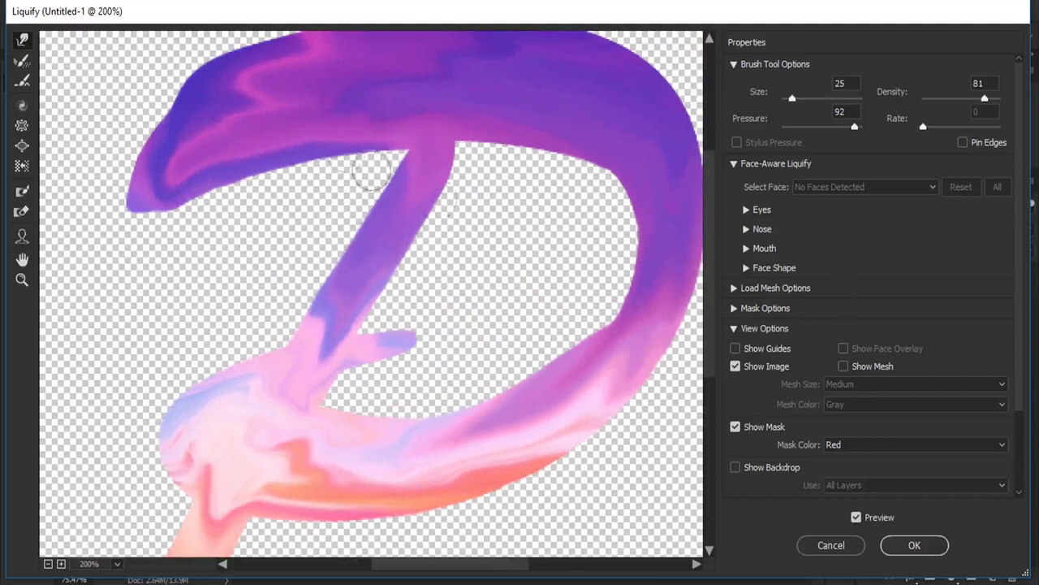
{"action": "left_click", "coordinate": [893, 546]}
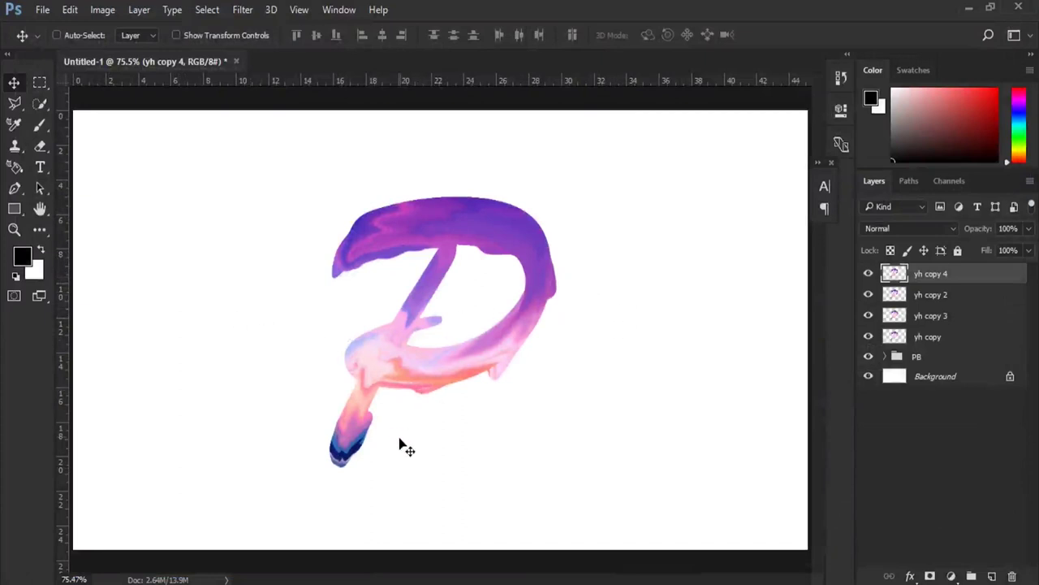
- Select yh copy 3 and open it in Liquify zoomed to 200% on the bowl's underside
{"action": "left_click", "coordinate": [931, 322]}
{"action": "left_click", "coordinate": [868, 315]}
{"action": "left_click", "coordinate": [868, 316]}
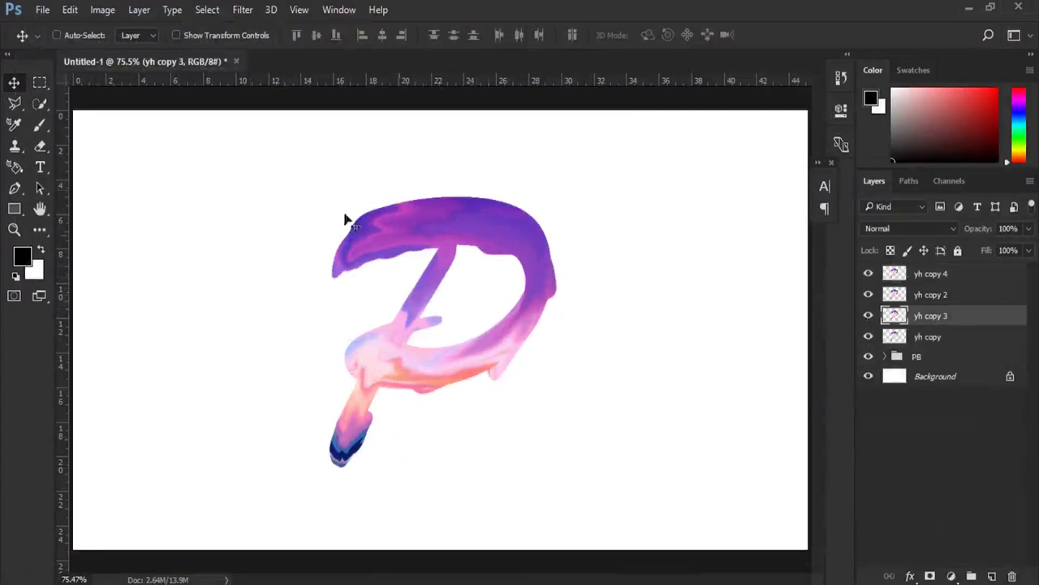
{"action": "left_click", "coordinate": [242, 10]}
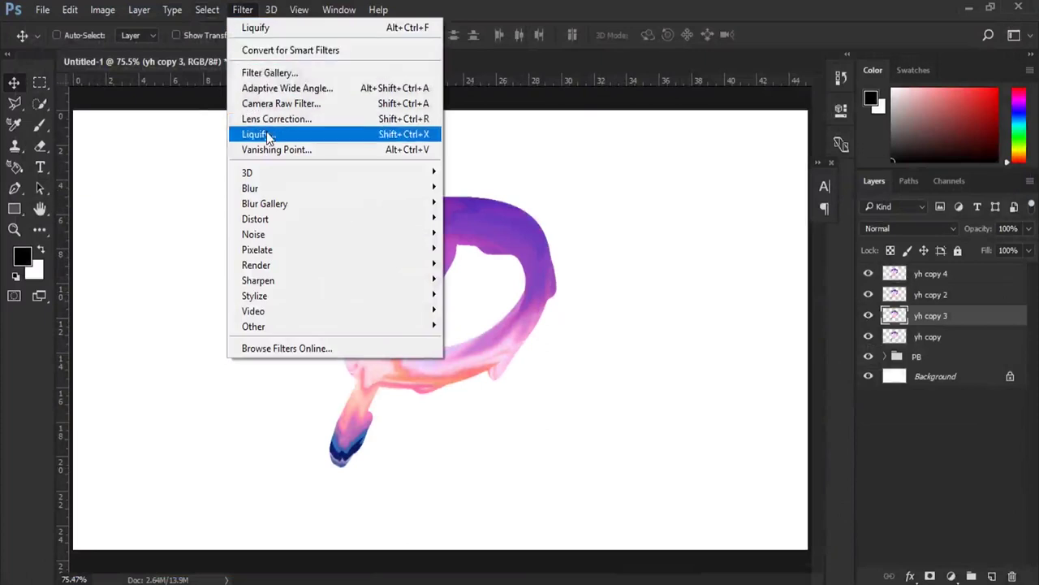
{"action": "left_click", "coordinate": [268, 134]}
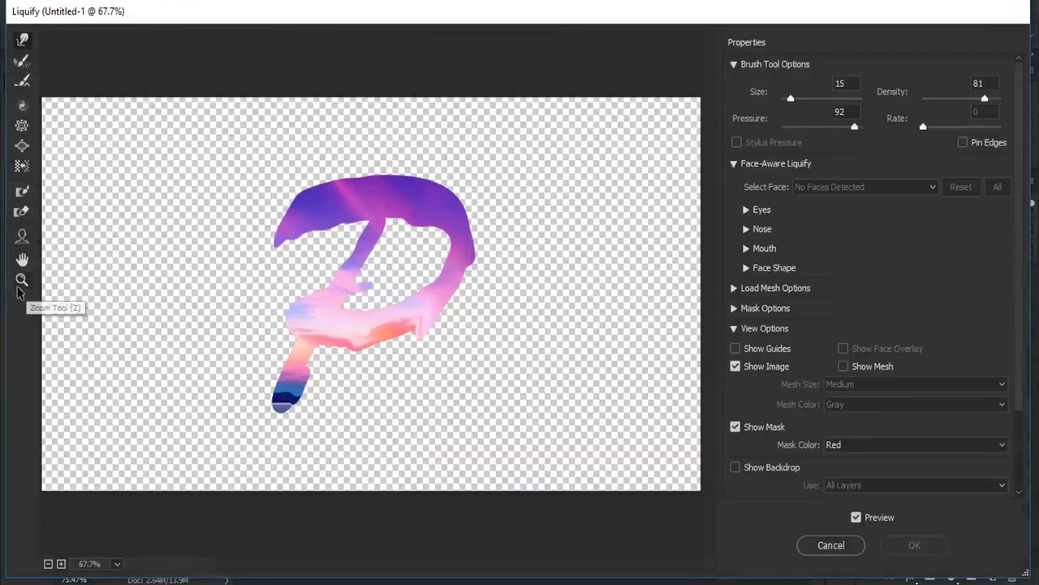
{"action": "left_click", "coordinate": [22, 279]}
{"action": "left_click", "coordinate": [363, 323]}
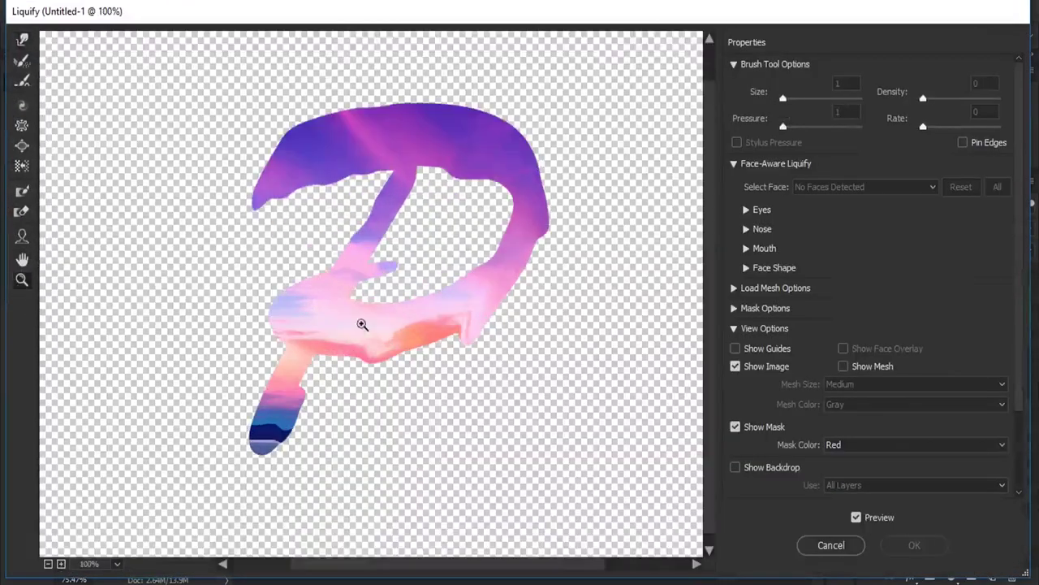
{"action": "left_click", "coordinate": [384, 348]}
- Pull the pointed drip under the bowl slightly further down with Forward Warp
{"action": "left_click", "coordinate": [22, 38]}
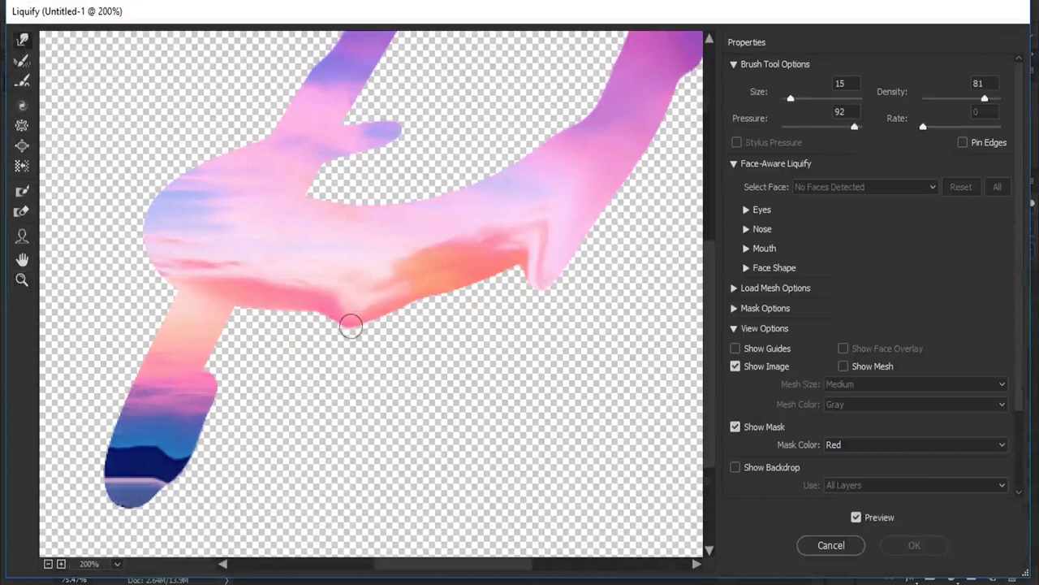
{"action": "left_click_drag", "start_coordinate": [345, 334], "coordinate": [344, 341]}
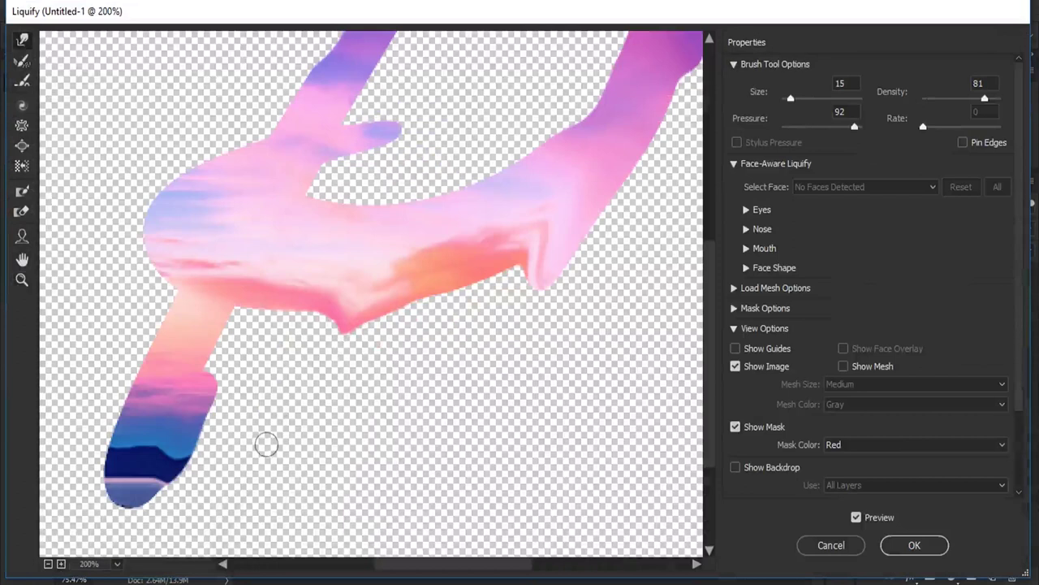
{"action": "left_click_drag", "start_coordinate": [263, 225], "coordinate": [255, 429]}
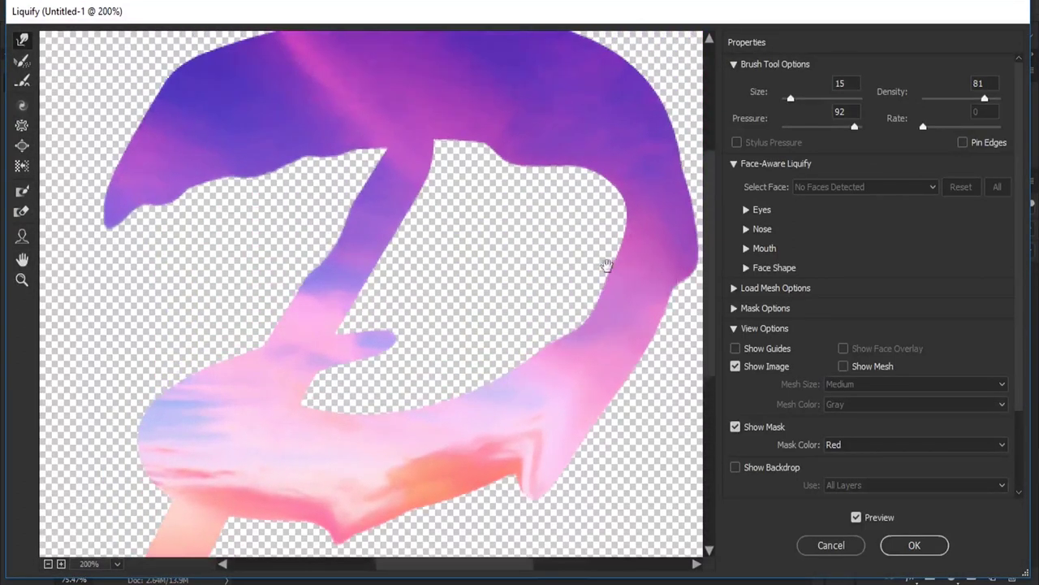
{"action": "left_click_drag", "start_coordinate": [607, 265], "coordinate": [561, 286]}
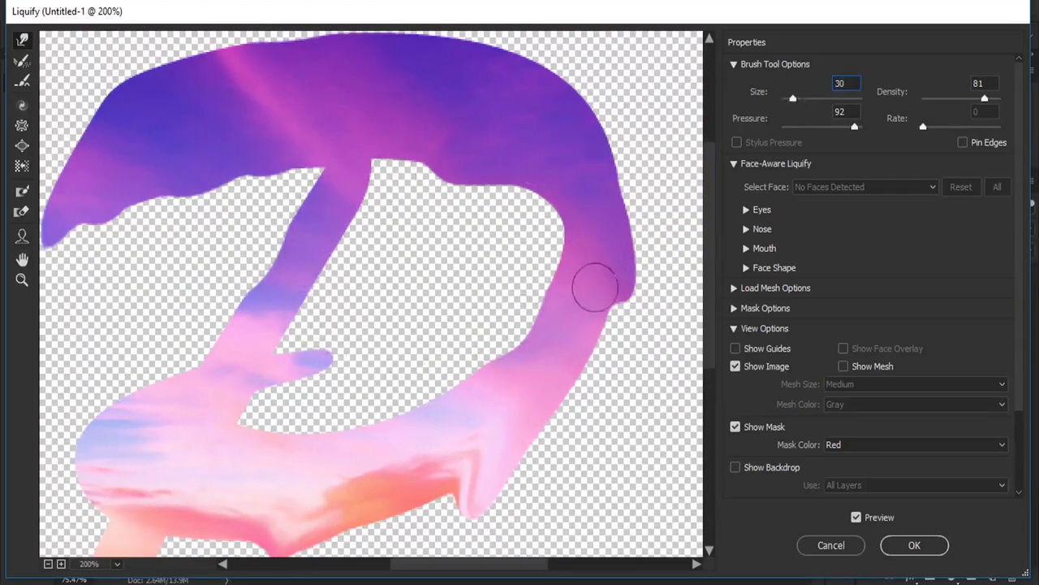
- With a size-30 brush, nudge the top stroke's left tip down and apply Liquify to yh copy 3
{"action": "left_click", "coordinate": [576, 365]}
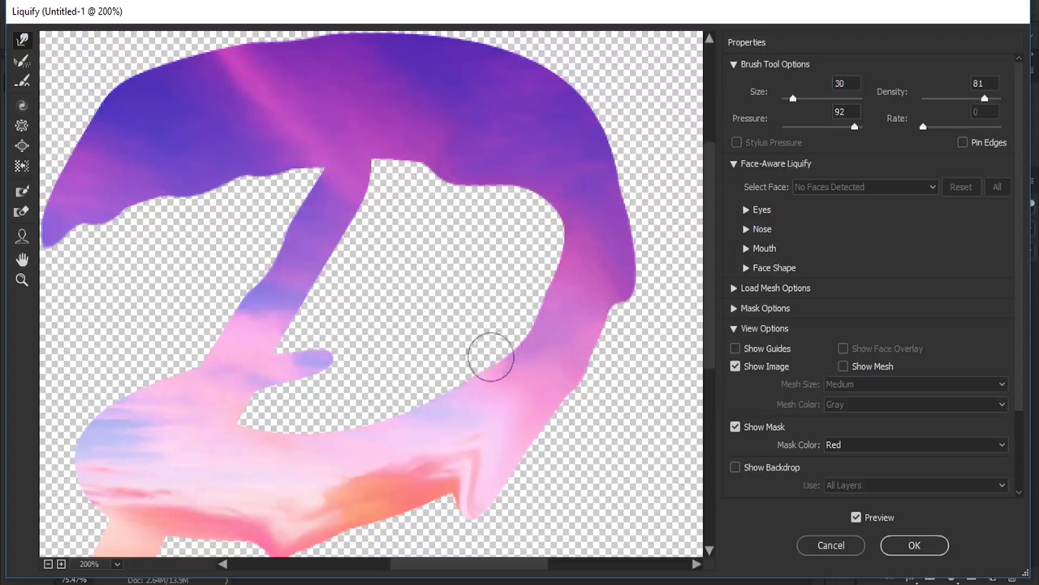
{"action": "left_click_drag", "start_coordinate": [353, 395], "coordinate": [452, 269]}
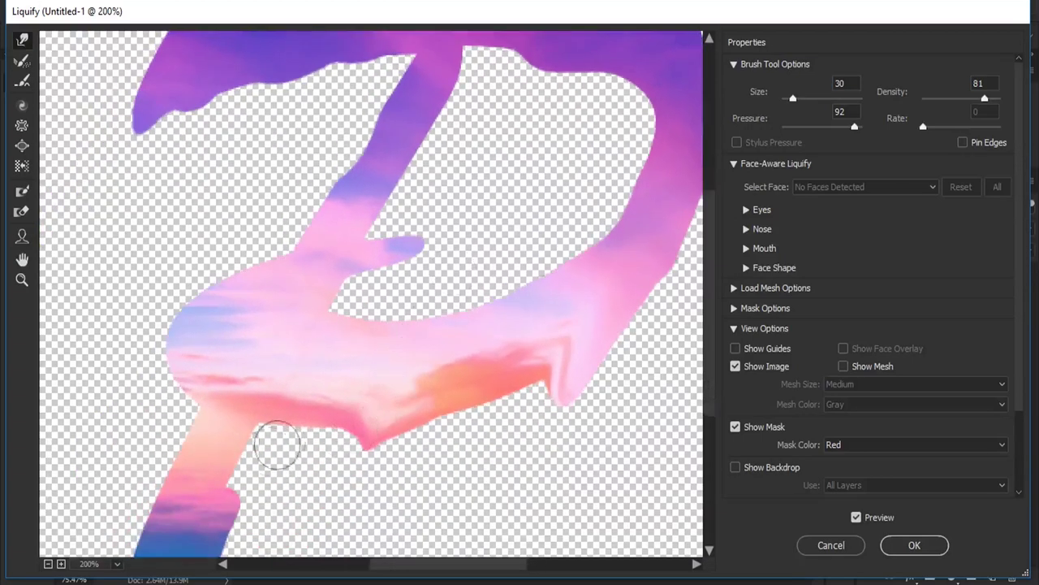
{"action": "left_click_drag", "start_coordinate": [277, 444], "coordinate": [329, 376]}
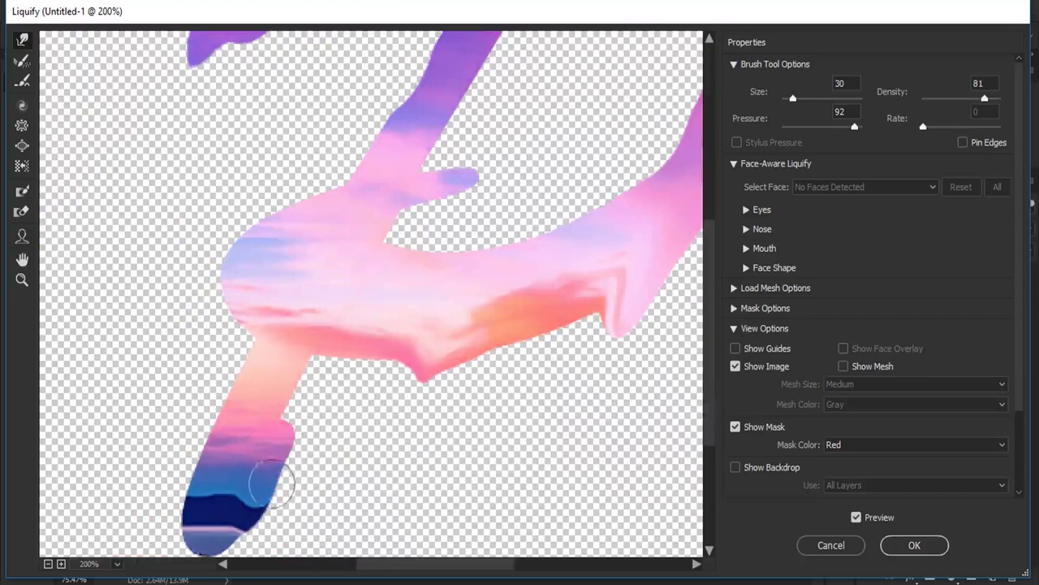
{"action": "left_click_drag", "start_coordinate": [231, 443], "coordinate": [301, 416]}
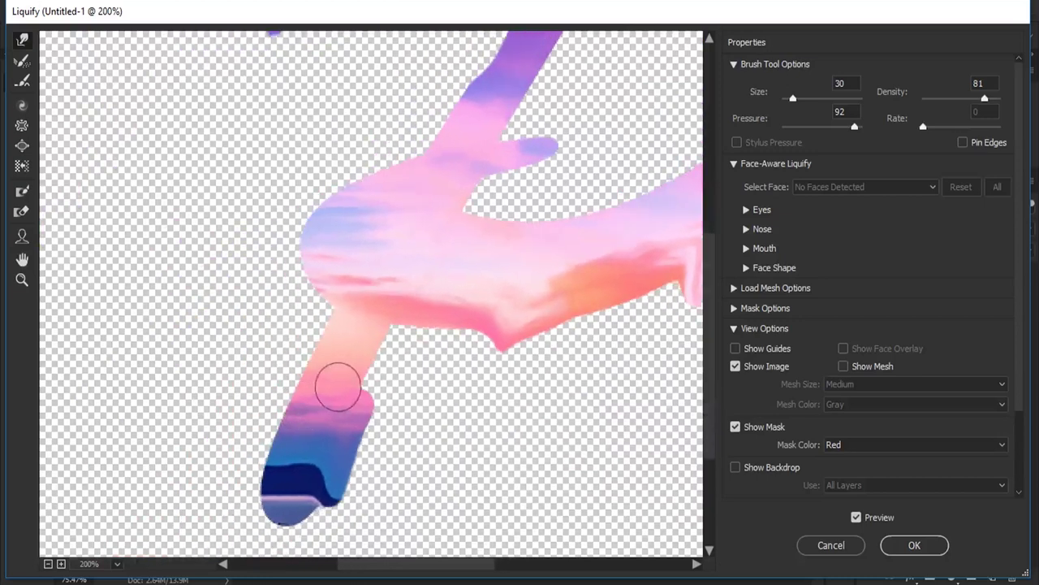
{"action": "mouse_move", "coordinate": [487, 150]}
{"action": "left_mouse_down"}
{"action": "mouse_move", "coordinate": [400, 377]}
{"action": "mouse_move", "coordinate": [380, 368]}
{"action": "left_mouse_up"}
{"action": "left_click_drag", "start_coordinate": [165, 342], "coordinate": [160, 376]}
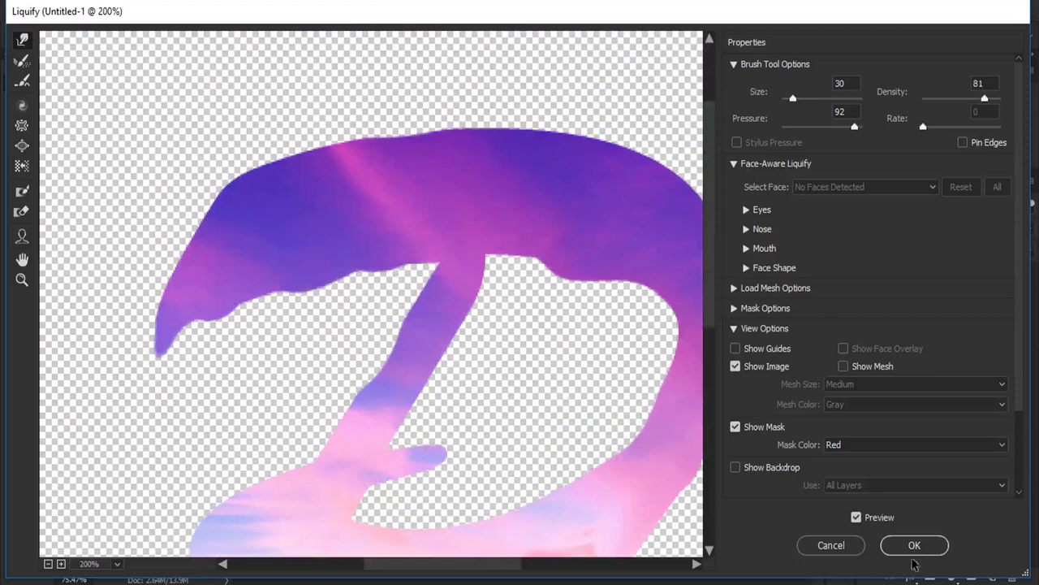
{"action": "left_click", "coordinate": [914, 545]}
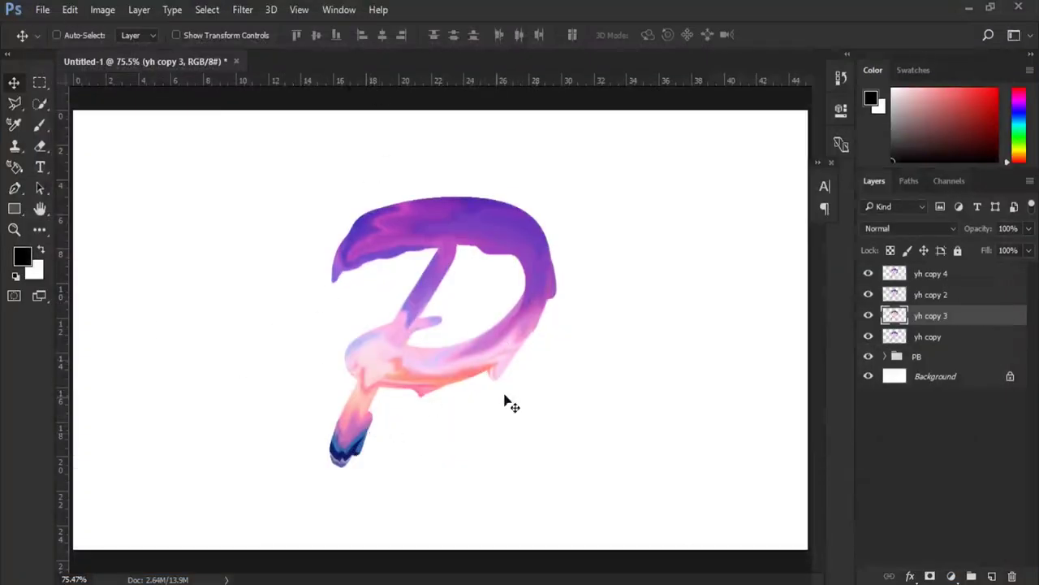
- Zoom the canvas to 200% on the P's bowl
{"action": "left_click", "coordinate": [14, 230]}
{"action": "left_click", "coordinate": [440, 382]}
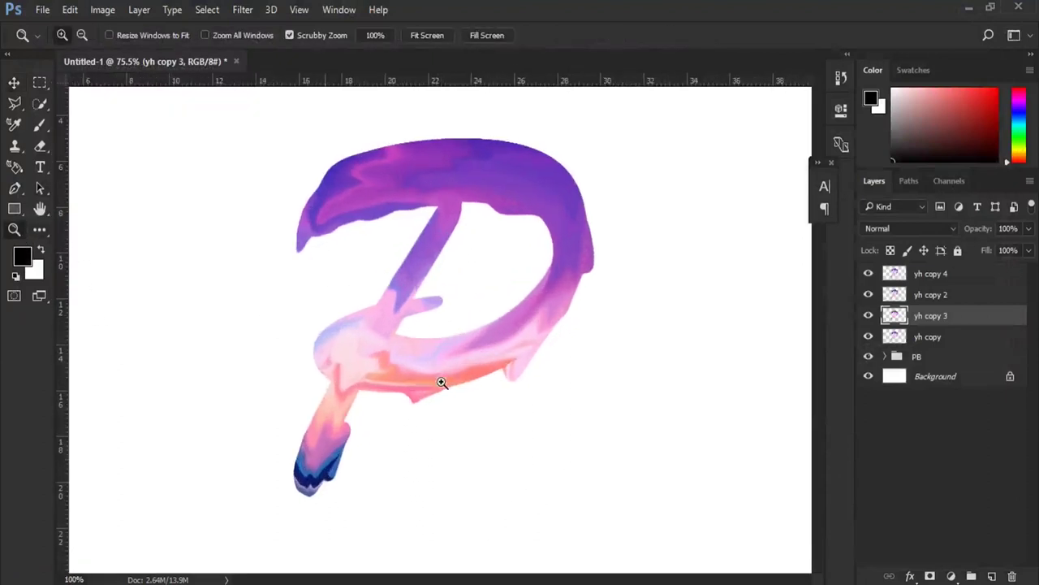
{"action": "left_click", "coordinate": [464, 387]}
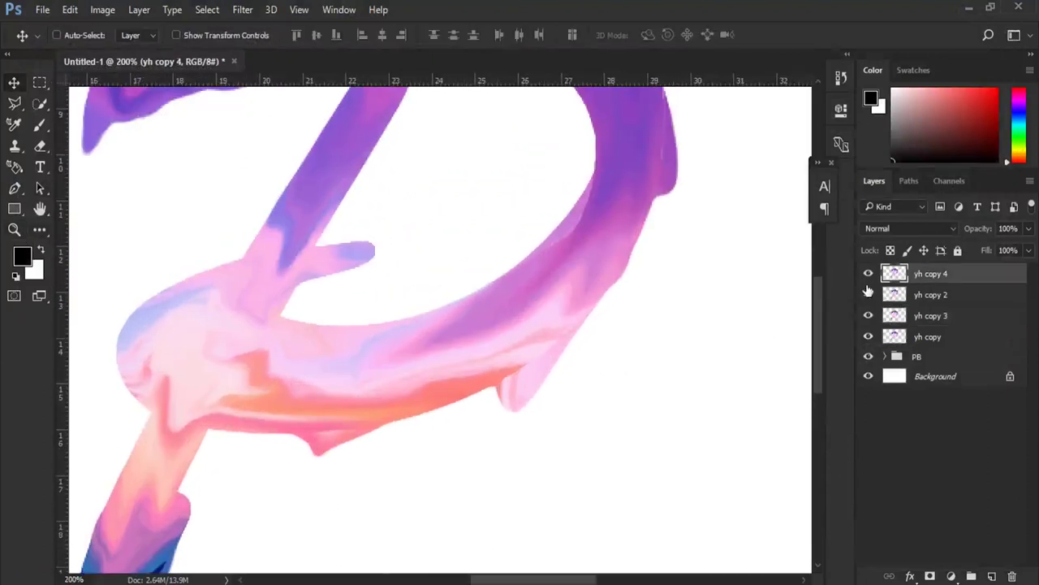
- Toggle yh copy 4 and yh copy 2 visibility to compare, leaving yh copy 4 hidden and yh copy 2 selected
{"action": "left_click", "coordinate": [868, 273]}
{"action": "left_click", "coordinate": [868, 273]}
{"action": "left_click", "coordinate": [868, 274]}
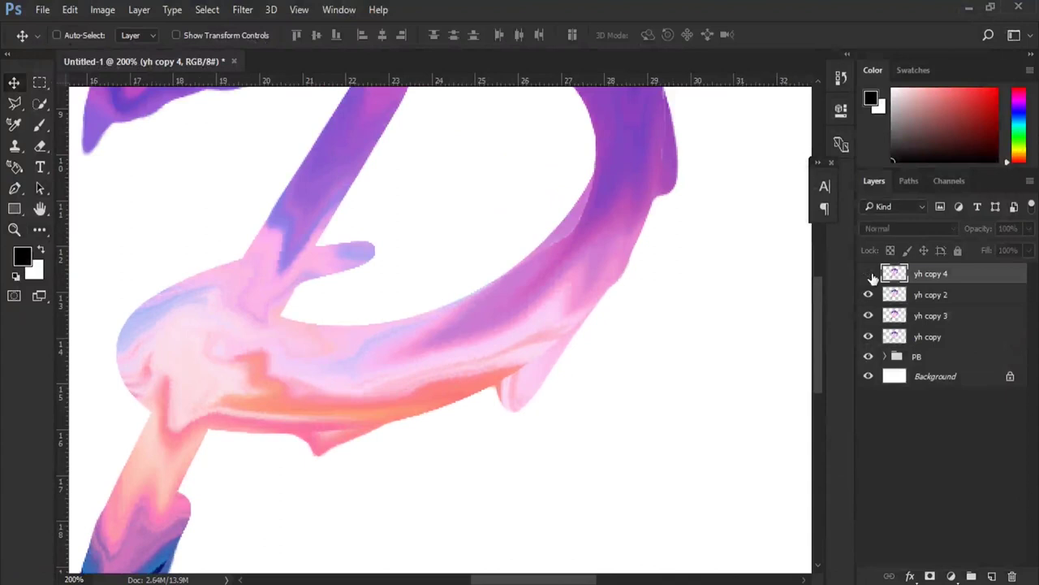
{"action": "left_click", "coordinate": [868, 294]}
{"action": "left_click", "coordinate": [868, 295]}
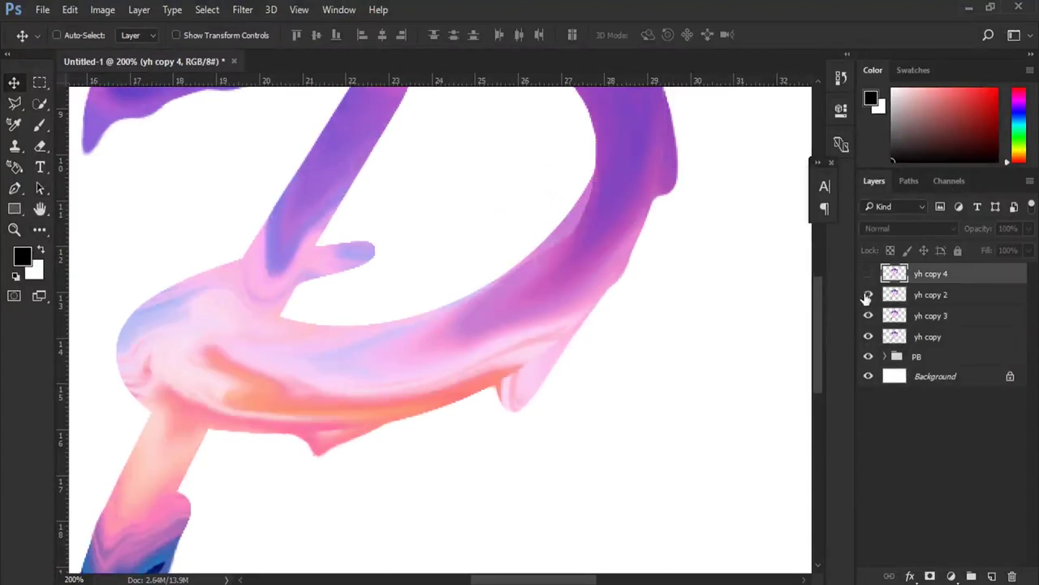
{"action": "left_click", "coordinate": [902, 296]}
- Zoom to 300%, add a layer mask to yh copy 2, and paint with a black brush
{"action": "key", "text": "z"}
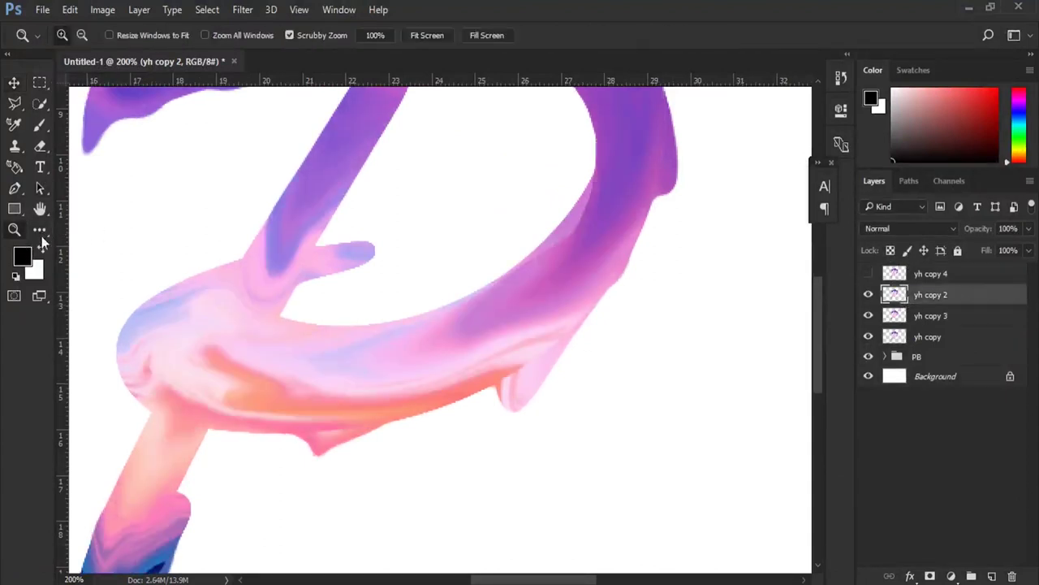
{"action": "left_click", "coordinate": [572, 354]}
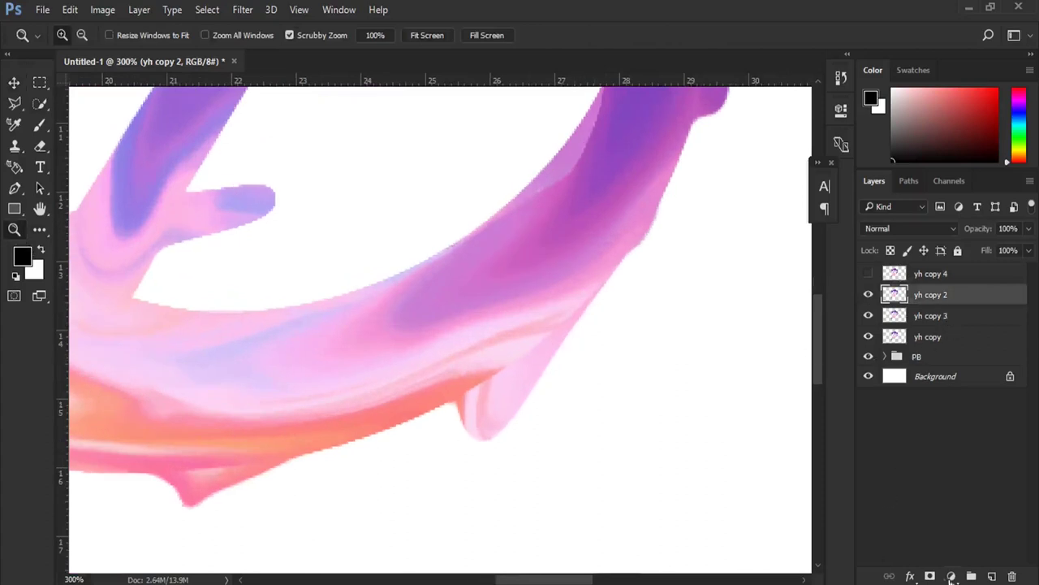
{"action": "left_click", "coordinate": [931, 575]}
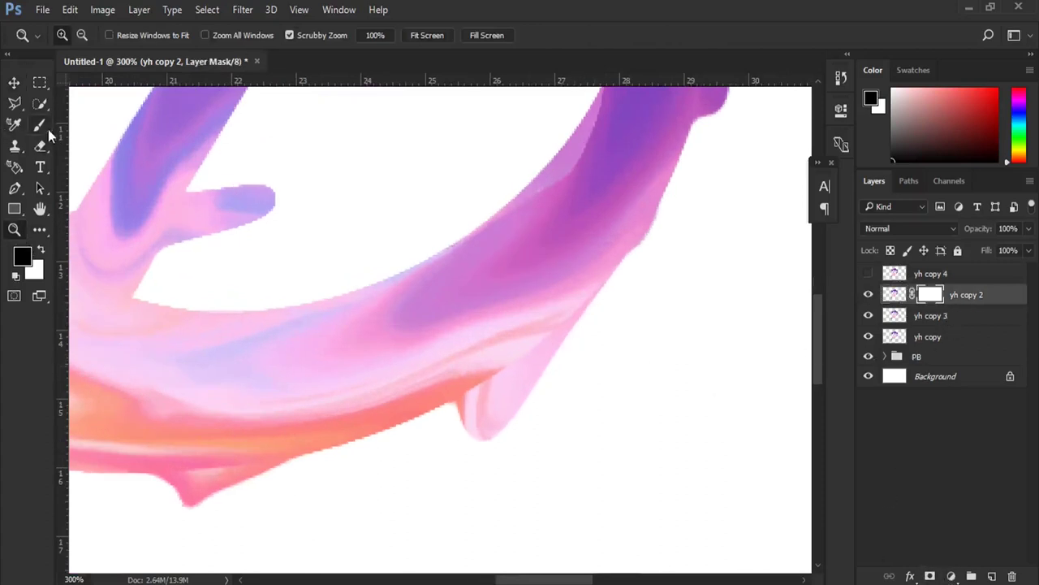
{"action": "left_click", "coordinate": [41, 126]}
{"action": "left_click", "coordinate": [22, 258]}
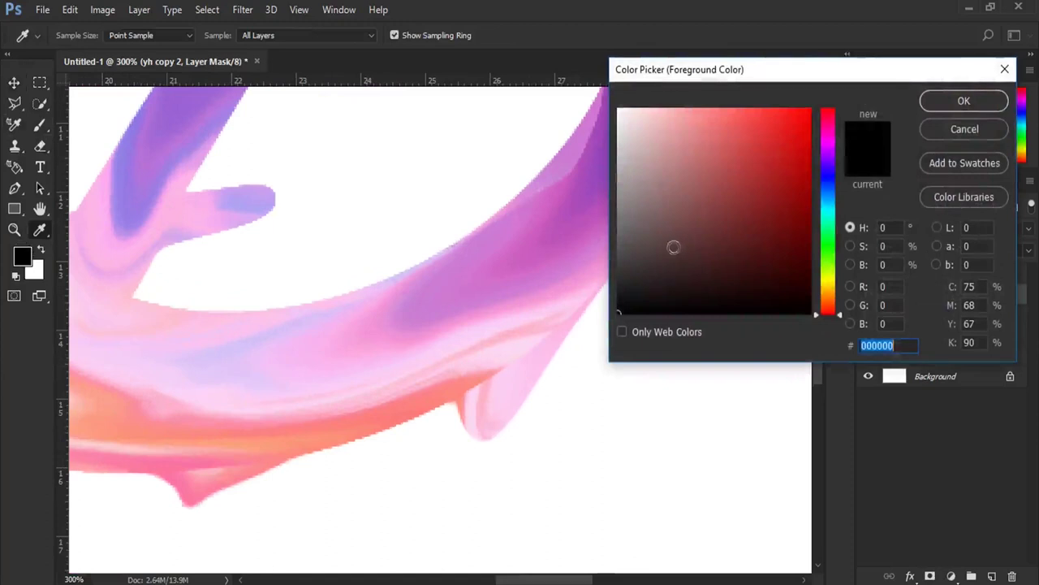
{"action": "left_click", "coordinate": [981, 104]}
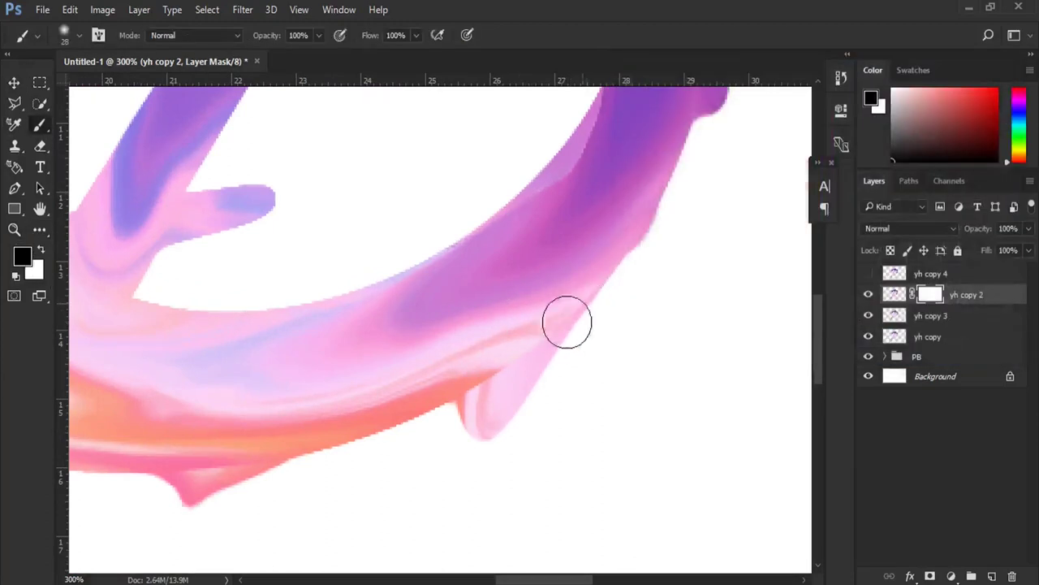
- Fade the bowl's lower pink edge on the mask, redoing the strokes at 60% brush opacity
{"action": "left_click_drag", "start_coordinate": [559, 325], "coordinate": [466, 383]}
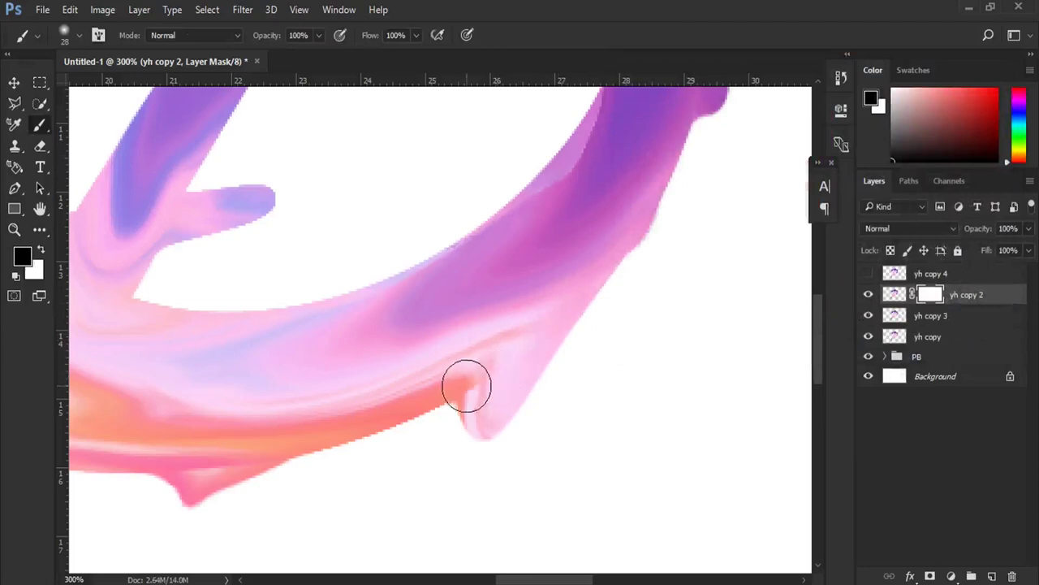
{"action": "left_click_drag", "start_coordinate": [239, 420], "coordinate": [406, 308]}
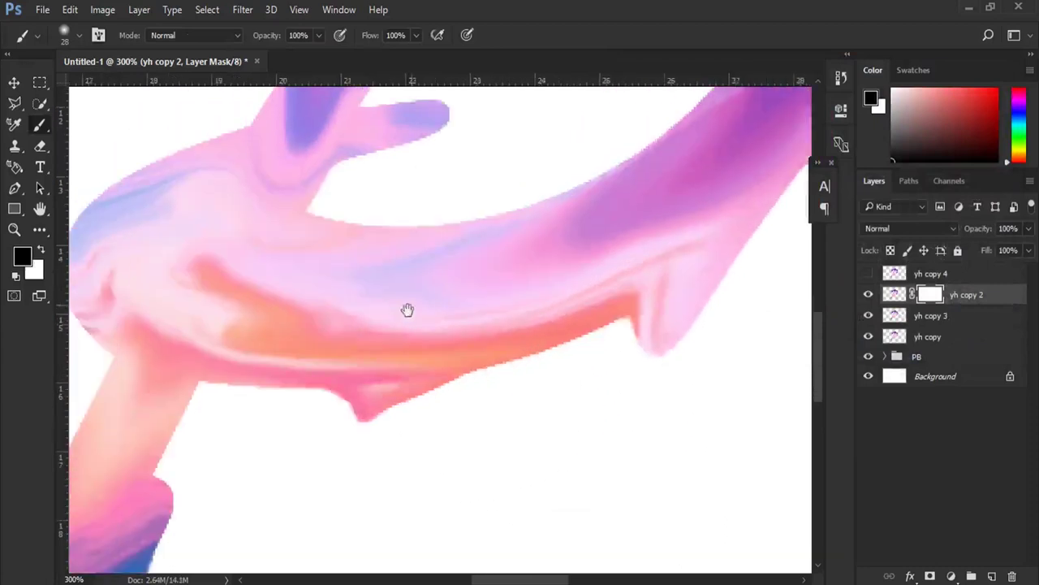
{"action": "mouse_move", "coordinate": [424, 384]}
{"action": "left_mouse_down"}
{"action": "mouse_move", "coordinate": [401, 365]}
{"action": "mouse_move", "coordinate": [490, 362]}
{"action": "mouse_move", "coordinate": [484, 350]}
{"action": "mouse_move", "coordinate": [429, 353]}
{"action": "left_mouse_up"}
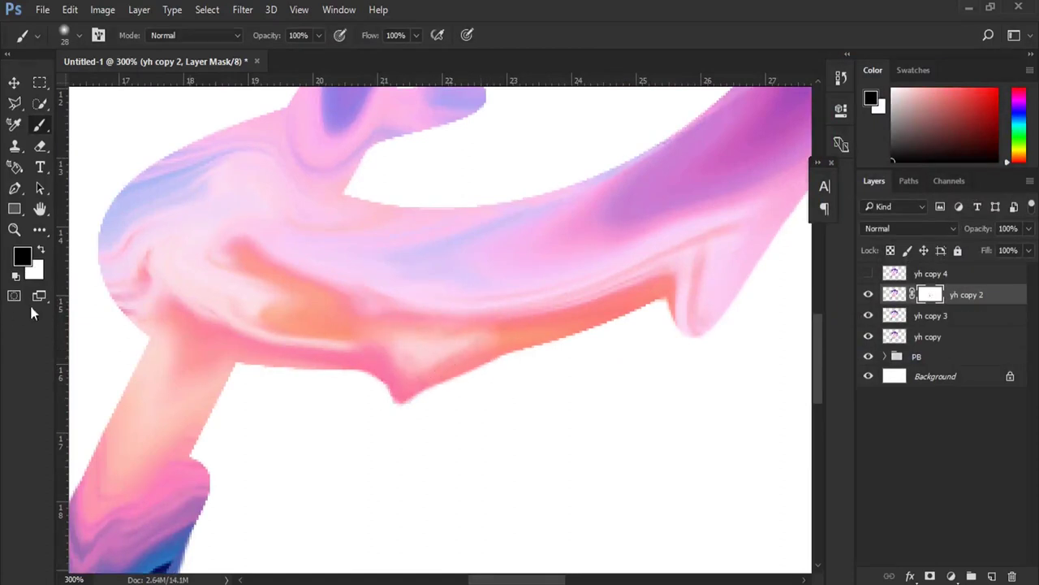
{"action": "left_click", "coordinate": [78, 13]}
{"action": "left_click", "coordinate": [162, 55]}
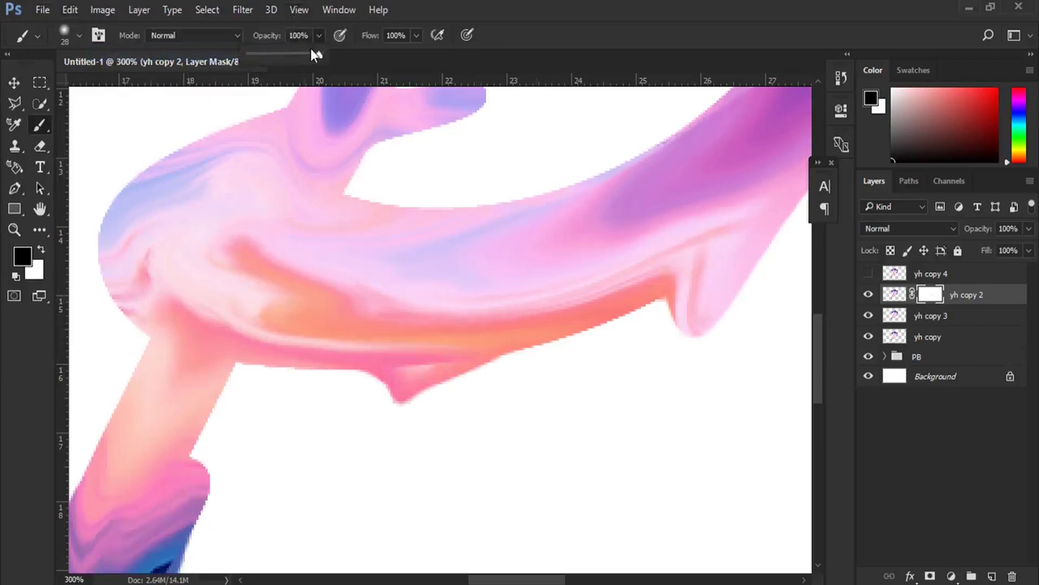
{"action": "left_click_drag", "start_coordinate": [294, 58], "coordinate": [288, 58]}
{"action": "mouse_move", "coordinate": [409, 352]}
{"action": "left_mouse_down"}
{"action": "mouse_move", "coordinate": [425, 369]}
{"action": "mouse_move", "coordinate": [443, 362]}
{"action": "left_mouse_up"}
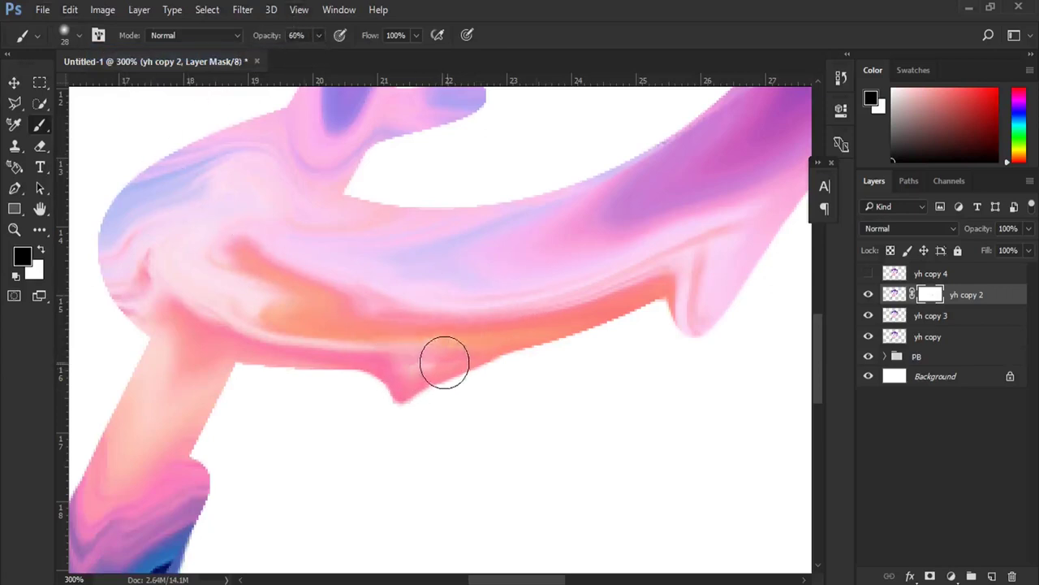
{"action": "key", "text": "ctrl+z"}
{"action": "left_click_drag", "start_coordinate": [475, 359], "coordinate": [561, 393]}
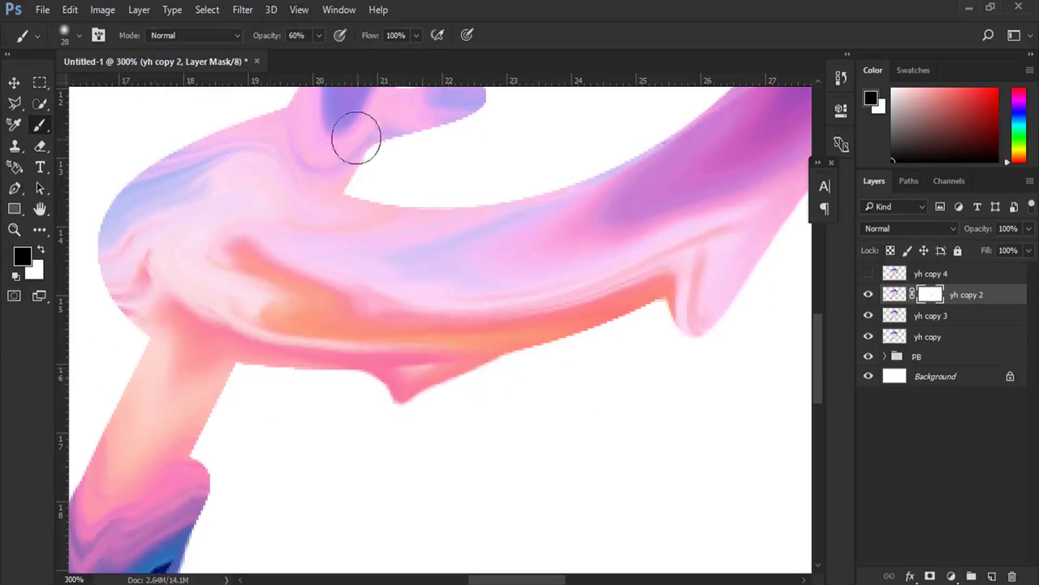
- At 31% brush opacity, soften the orange band and the shape's right edge on the mask
{"action": "left_click", "coordinate": [318, 35]}
{"action": "left_click_drag", "start_coordinate": [321, 55], "coordinate": [299, 54]}
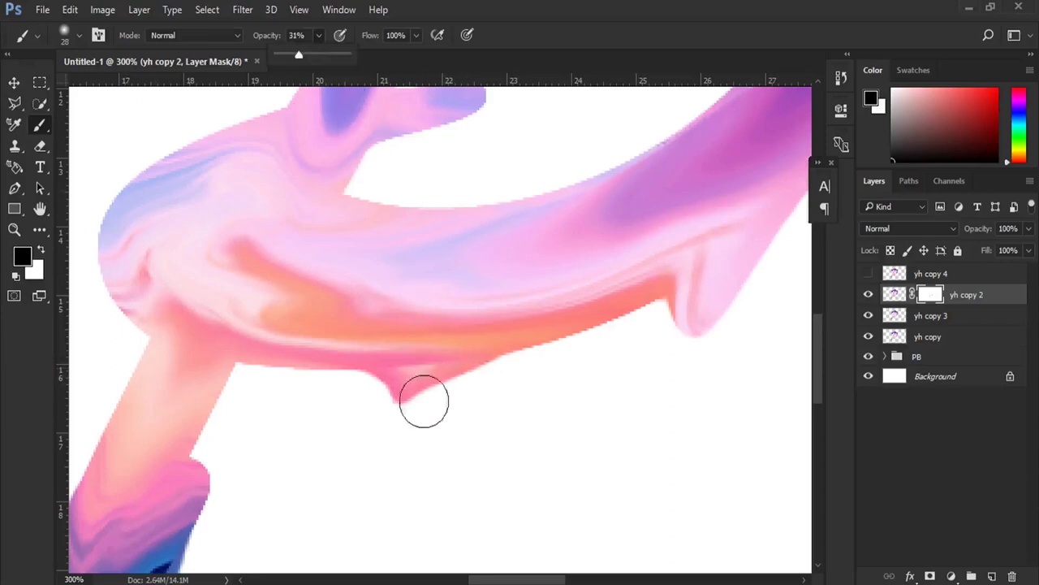
{"action": "left_click", "coordinate": [378, 363]}
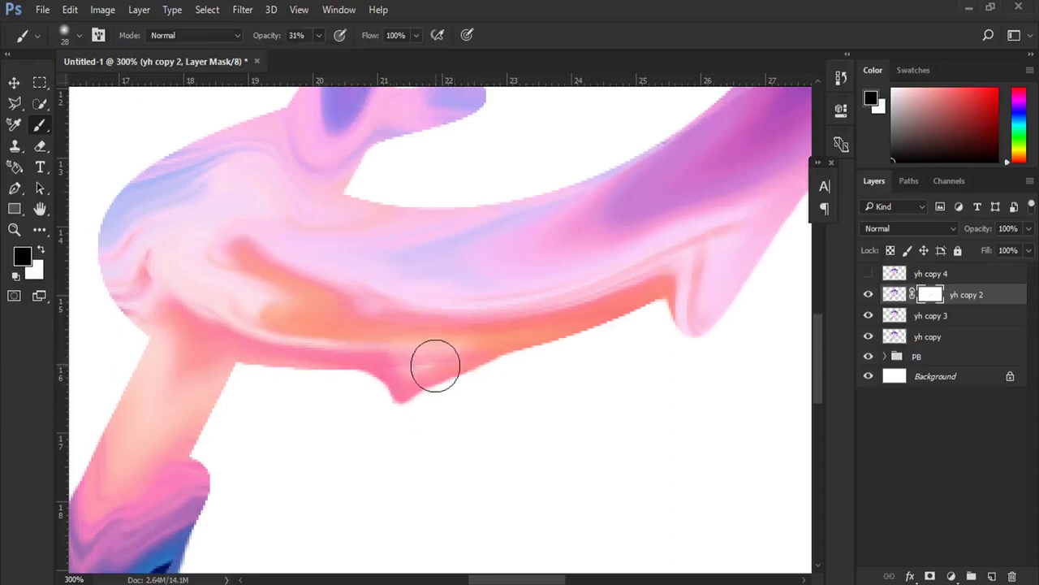
{"action": "left_click_drag", "start_coordinate": [225, 412], "coordinate": [444, 384]}
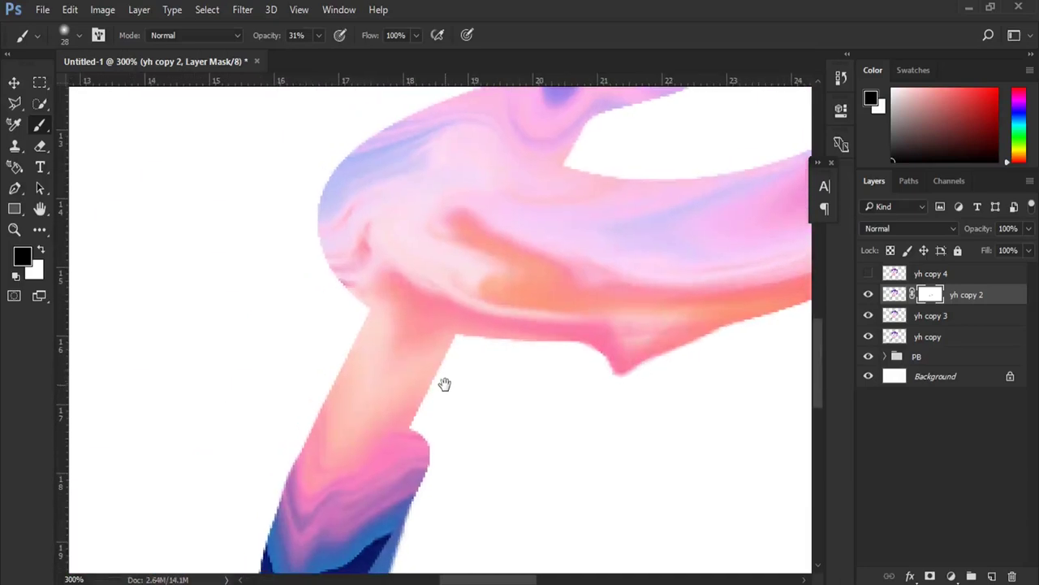
{"action": "left_click_drag", "start_coordinate": [444, 383], "coordinate": [290, 476]}
{"action": "mouse_move", "coordinate": [541, 411]}
{"action": "left_mouse_down"}
{"action": "mouse_move", "coordinate": [610, 399]}
{"action": "mouse_move", "coordinate": [436, 413]}
{"action": "mouse_move", "coordinate": [503, 399]}
{"action": "left_mouse_up"}
{"action": "mouse_move", "coordinate": [567, 337]}
{"action": "left_mouse_down"}
{"action": "mouse_move", "coordinate": [587, 364]}
{"action": "mouse_move", "coordinate": [550, 366]}
{"action": "mouse_move", "coordinate": [495, 401]}
{"action": "mouse_move", "coordinate": [572, 278]}
{"action": "mouse_move", "coordinate": [584, 327]}
{"action": "mouse_move", "coordinate": [622, 360]}
{"action": "mouse_move", "coordinate": [633, 301]}
{"action": "mouse_move", "coordinate": [626, 331]}
{"action": "mouse_move", "coordinate": [622, 309]}
{"action": "mouse_move", "coordinate": [633, 386]}
{"action": "left_mouse_up"}
{"action": "mouse_move", "coordinate": [524, 271]}
{"action": "left_mouse_down"}
{"action": "mouse_move", "coordinate": [552, 408]}
{"action": "mouse_move", "coordinate": [617, 347]}
{"action": "left_mouse_up"}
- Soften the blue stem tip's navy patch with a 20 px brush, then show and select yh copy 4
{"action": "mouse_move", "coordinate": [156, 341]}
{"action": "left_mouse_down"}
{"action": "mouse_move", "coordinate": [349, 341]}
{"action": "mouse_move", "coordinate": [423, 249]}
{"action": "mouse_move", "coordinate": [406, 89]}
{"action": "left_mouse_up"}
{"action": "left_click_drag", "start_coordinate": [388, 304], "coordinate": [471, 165]}
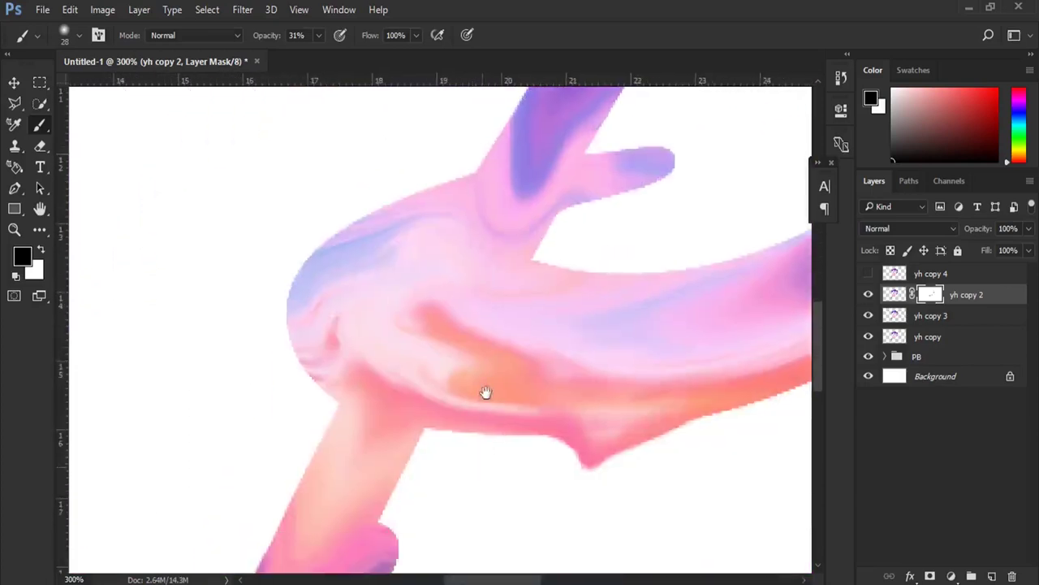
{"action": "left_click_drag", "start_coordinate": [485, 392], "coordinate": [536, 152]}
{"action": "mouse_move", "coordinate": [406, 313]}
{"action": "left_mouse_down"}
{"action": "mouse_move", "coordinate": [382, 344]}
{"action": "mouse_move", "coordinate": [386, 355]}
{"action": "mouse_move", "coordinate": [406, 308]}
{"action": "left_mouse_up"}
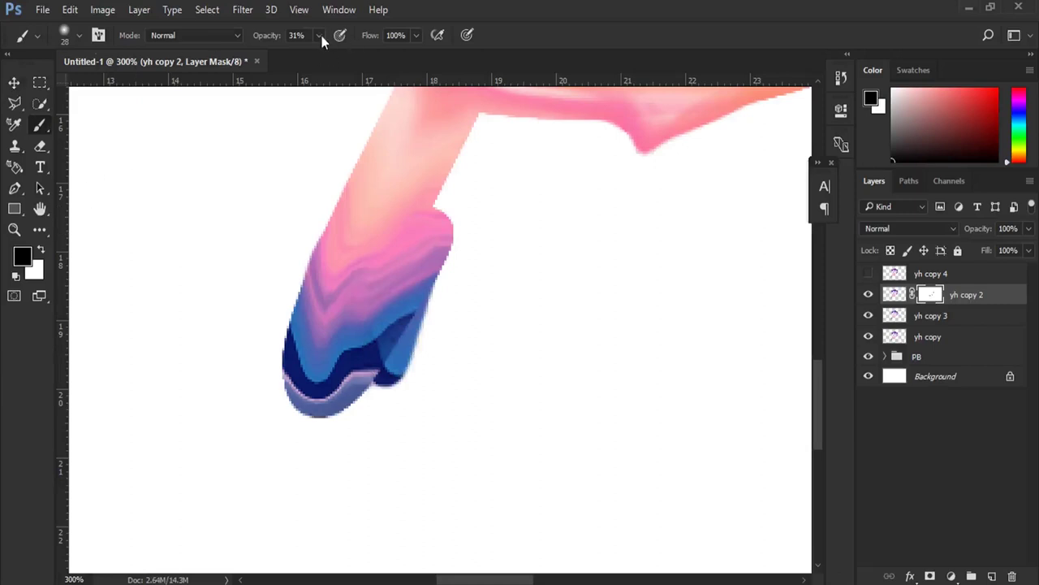
{"action": "right_click", "coordinate": [417, 325]}
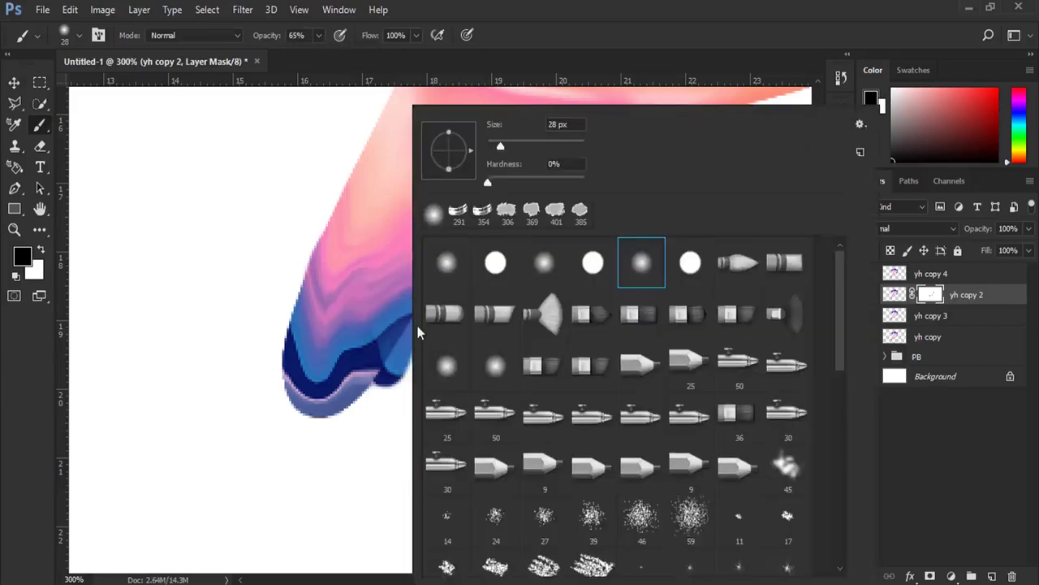
{"action": "key", "text": "Return"}
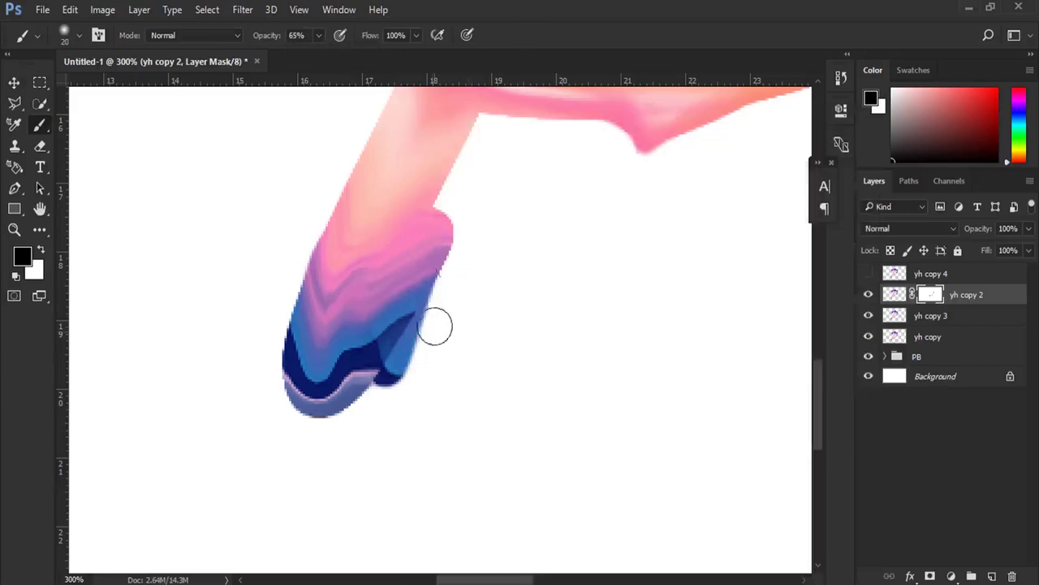
{"action": "mouse_move", "coordinate": [414, 307]}
{"action": "left_mouse_down"}
{"action": "mouse_move", "coordinate": [394, 338]}
{"action": "mouse_move", "coordinate": [356, 351]}
{"action": "mouse_move", "coordinate": [404, 306]}
{"action": "left_mouse_up"}
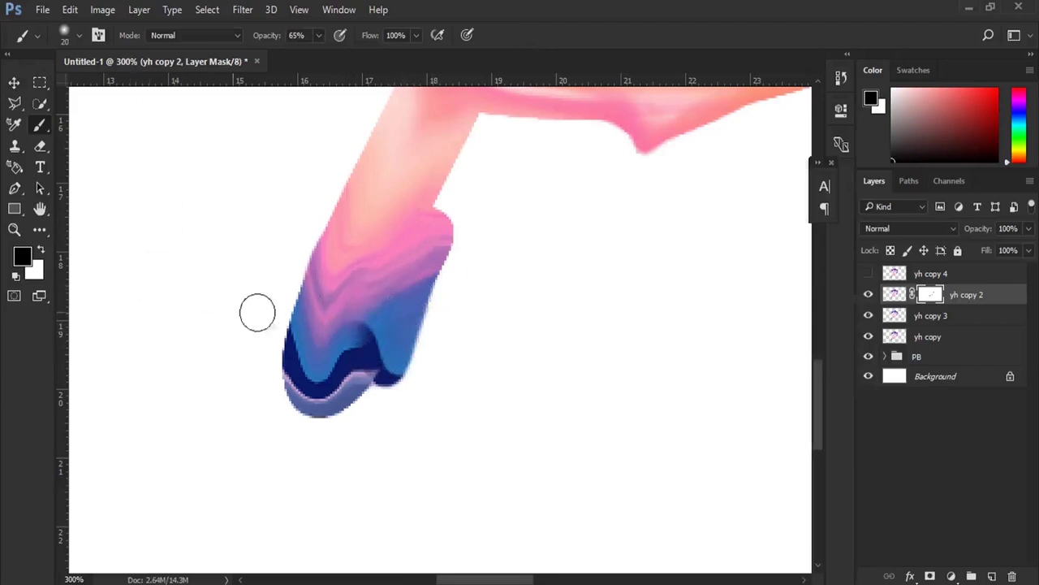
{"action": "left_click", "coordinate": [868, 274]}
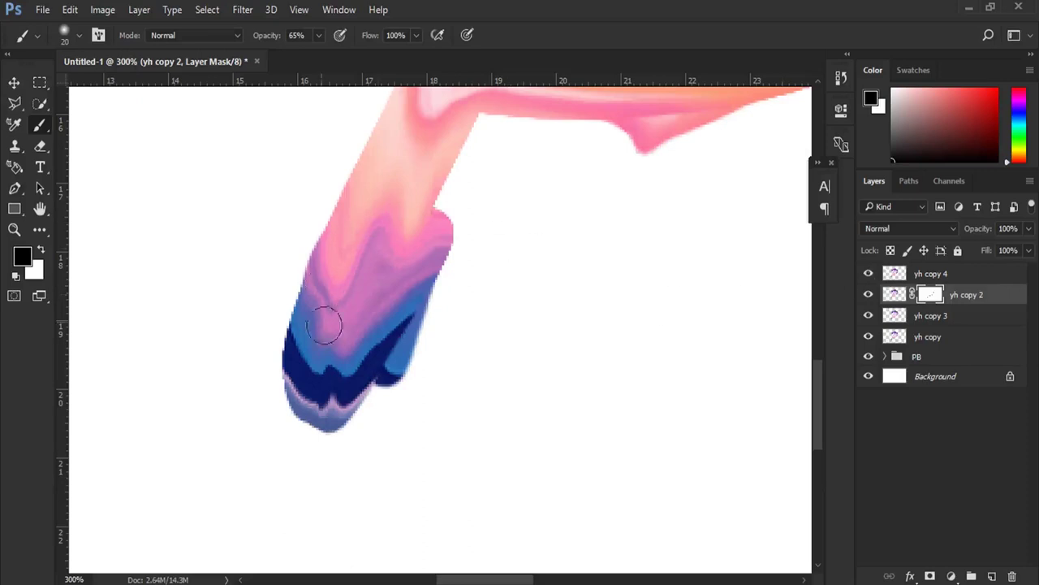
{"action": "left_click", "coordinate": [917, 276]}
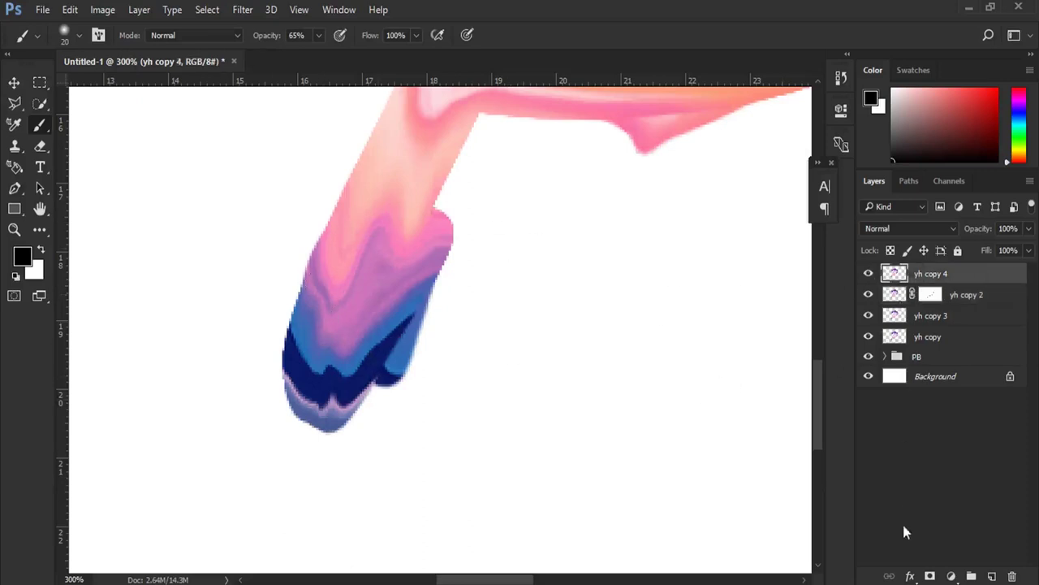
- Add a mask to yh copy 4 and brush away its navy area and harsh pink-orange lower edges
{"action": "left_click", "coordinate": [928, 575]}
{"action": "mouse_move", "coordinate": [395, 348]}
{"action": "left_mouse_down"}
{"action": "mouse_move", "coordinate": [412, 315]}
{"action": "mouse_move", "coordinate": [389, 332]}
{"action": "mouse_move", "coordinate": [366, 390]}
{"action": "left_mouse_up"}
{"action": "left_click_drag", "start_coordinate": [536, 158], "coordinate": [420, 306]}
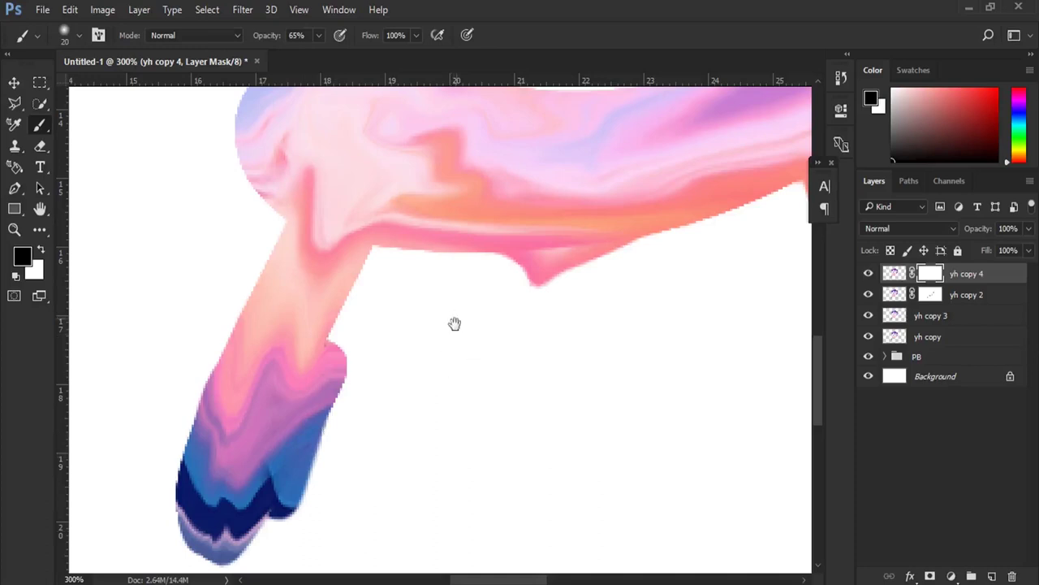
{"action": "left_click_drag", "start_coordinate": [454, 324], "coordinate": [414, 405]}
{"action": "mouse_move", "coordinate": [477, 342]}
{"action": "left_mouse_down"}
{"action": "mouse_move", "coordinate": [578, 311]}
{"action": "mouse_move", "coordinate": [409, 336]}
{"action": "left_mouse_up"}
{"action": "left_click_drag", "start_coordinate": [645, 330], "coordinate": [349, 378]}
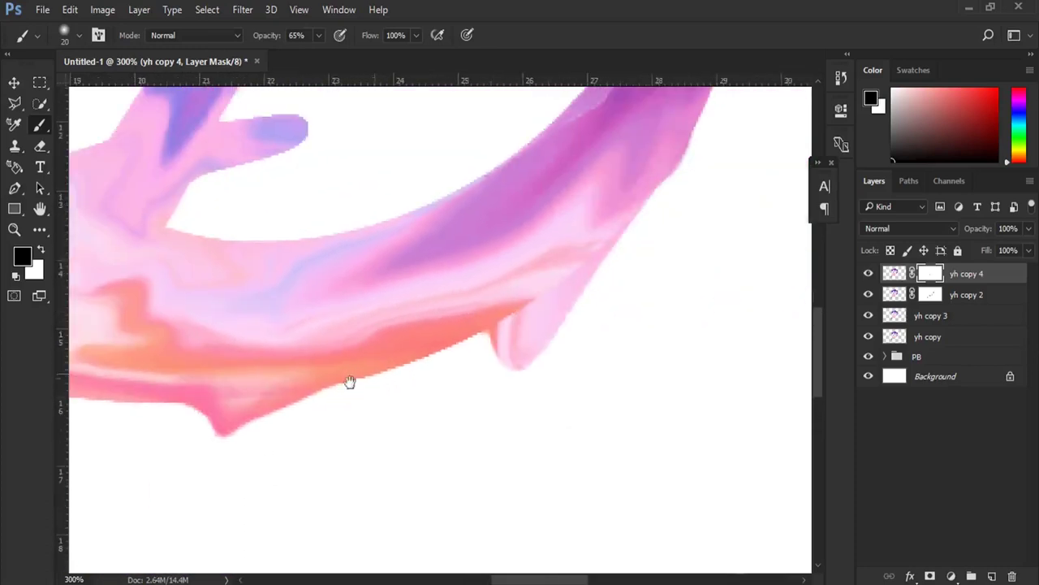
{"action": "mouse_move", "coordinate": [504, 305]}
{"action": "left_mouse_down"}
{"action": "mouse_move", "coordinate": [548, 267]}
{"action": "mouse_move", "coordinate": [480, 330]}
{"action": "mouse_move", "coordinate": [499, 320]}
{"action": "left_mouse_up"}
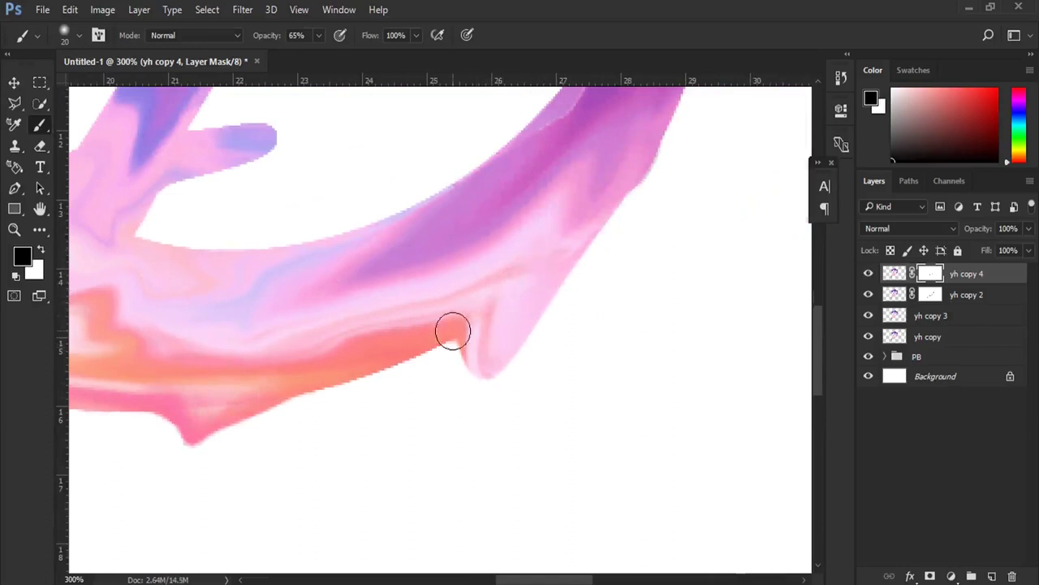
- Pan up to the P's top curve and back down to review the masked letter
{"action": "left_click_drag", "start_coordinate": [576, 216], "coordinate": [441, 404]}
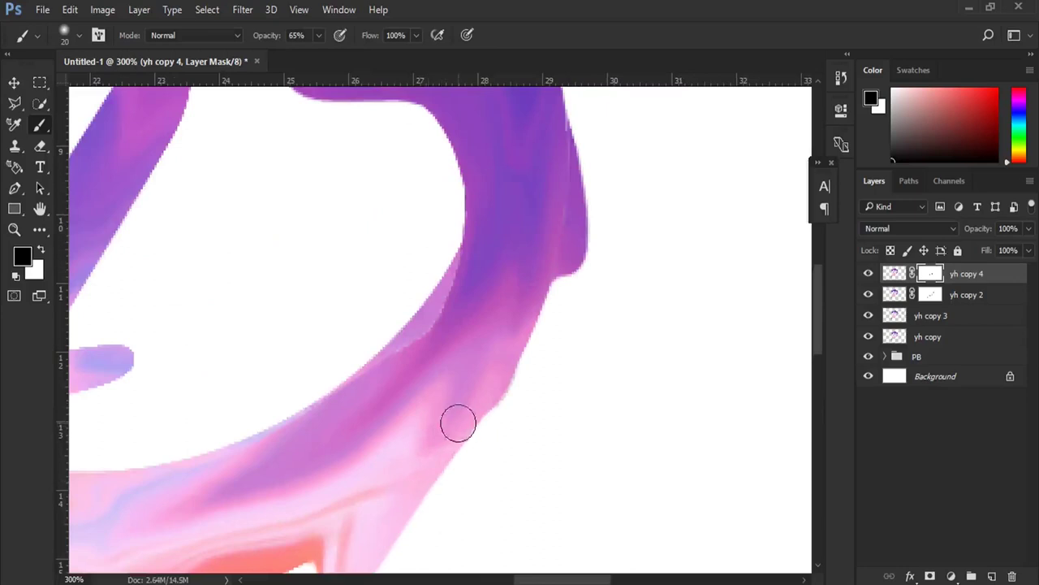
{"action": "left_click_drag", "start_coordinate": [504, 279], "coordinate": [463, 433]}
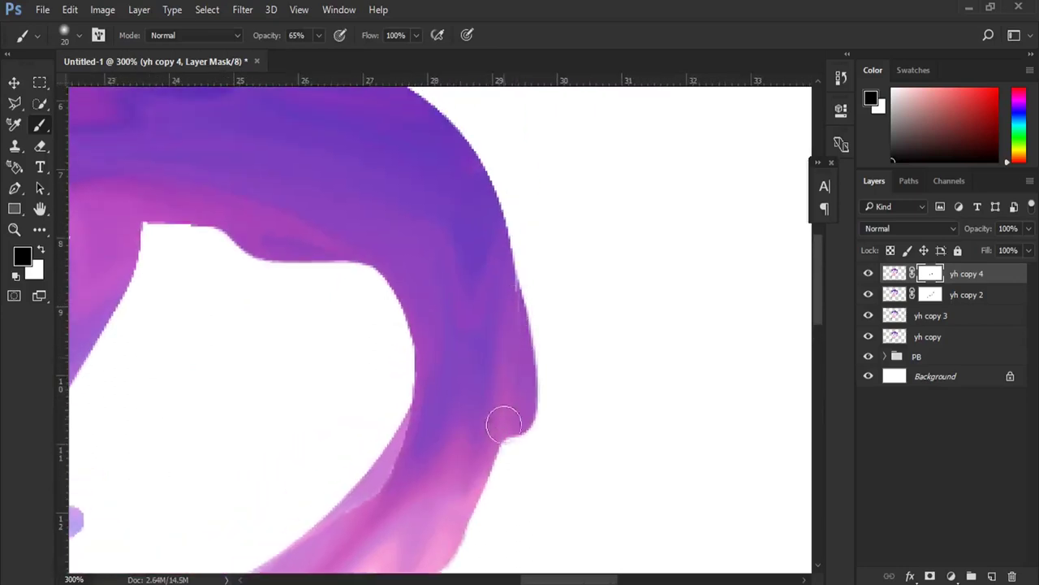
{"action": "left_click_drag", "start_coordinate": [427, 339], "coordinate": [567, 522]}
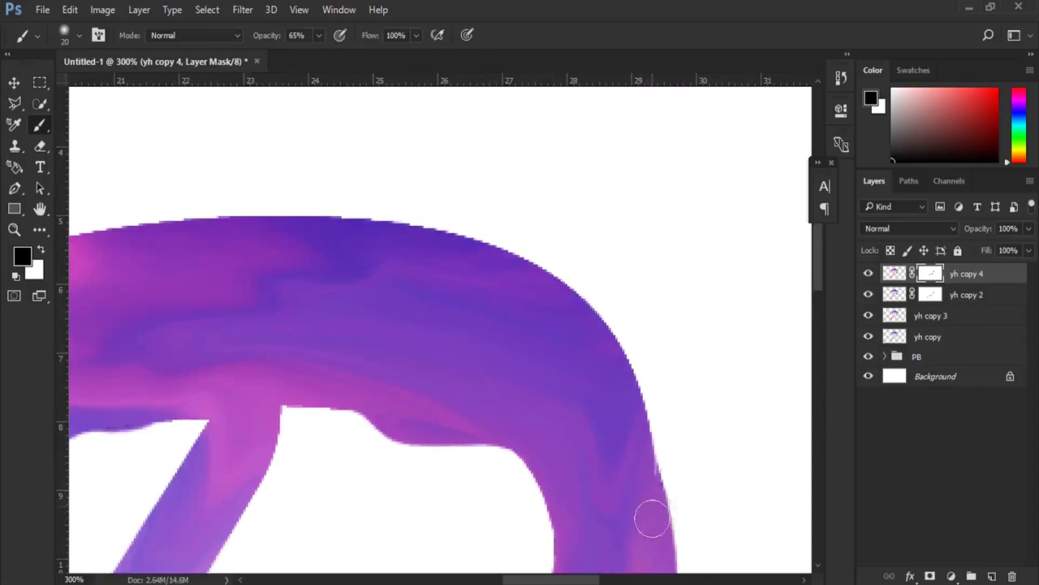
{"action": "left_click_drag", "start_coordinate": [379, 426], "coordinate": [545, 227]}
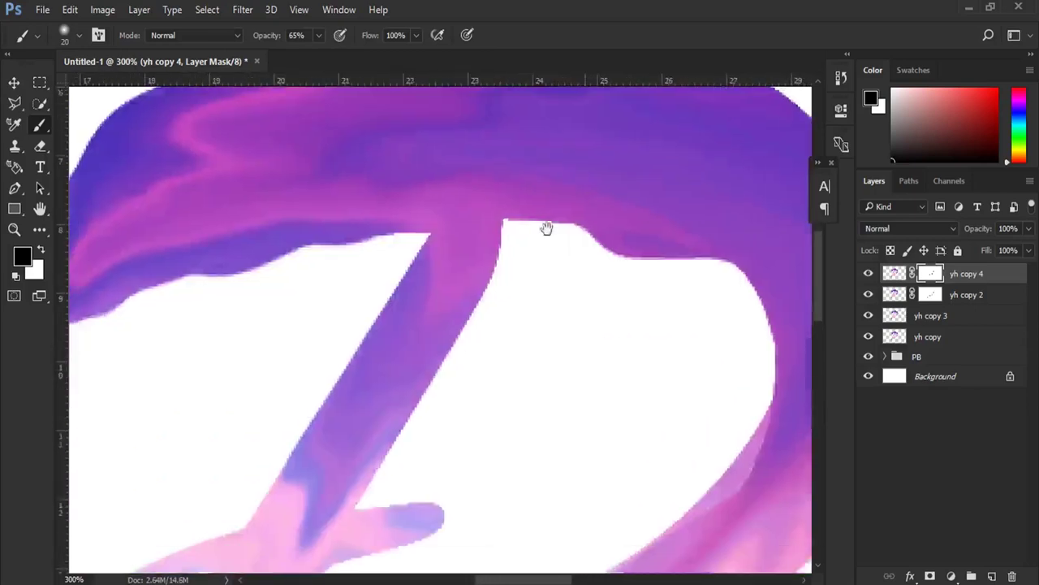
{"action": "left_click_drag", "start_coordinate": [464, 489], "coordinate": [490, 273]}
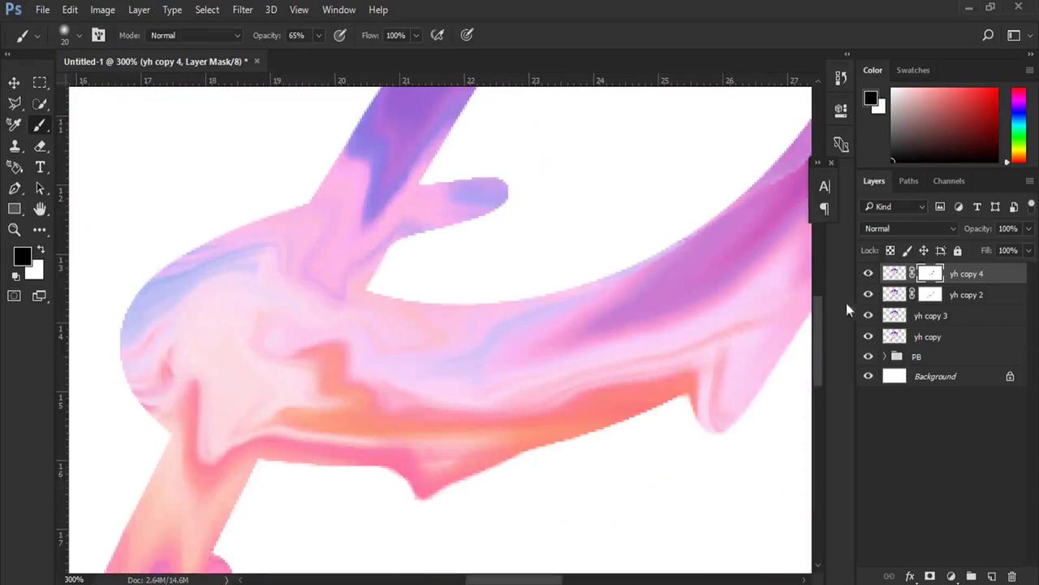
{"action": "left_click", "coordinate": [299, 10]}
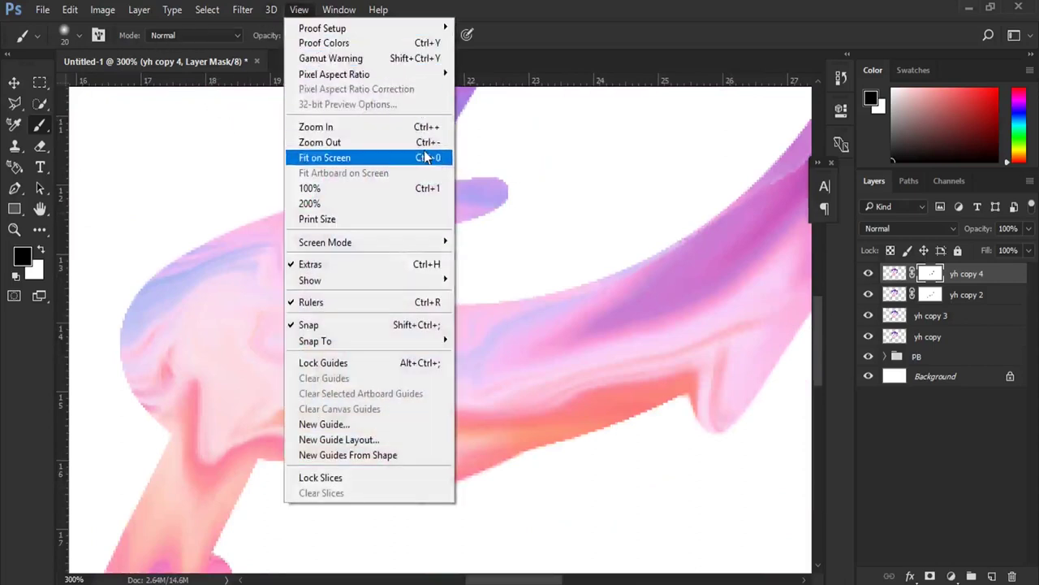
- Fit the letter on screen, select the four liquified P layers, and enlarge them to 134%
{"action": "left_click", "coordinate": [417, 158]}
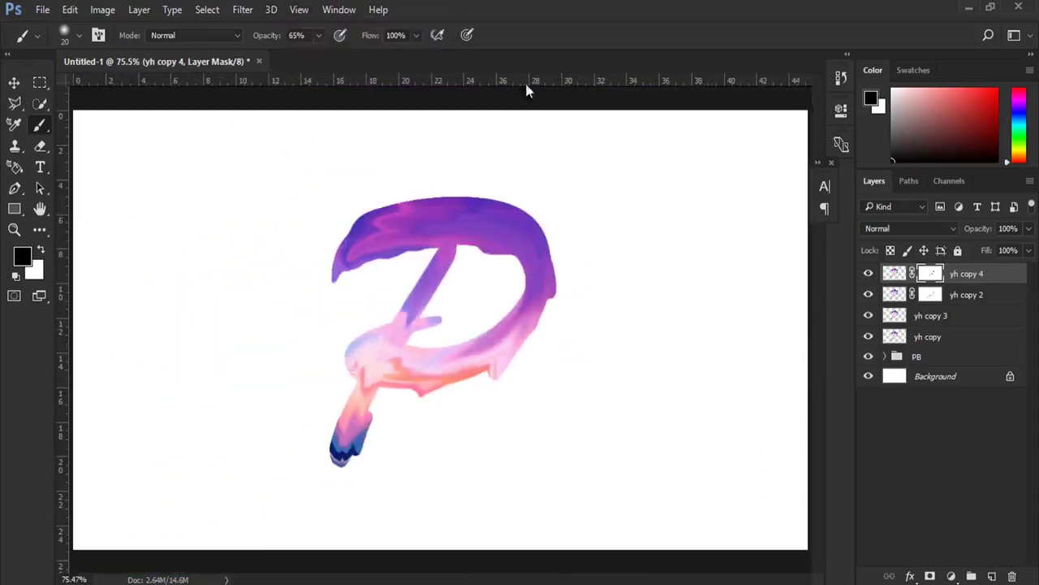
{"action": "left_click", "coordinate": [981, 296], "text": "ctrl"}
{"action": "left_click", "coordinate": [966, 319], "text": "ctrl"}
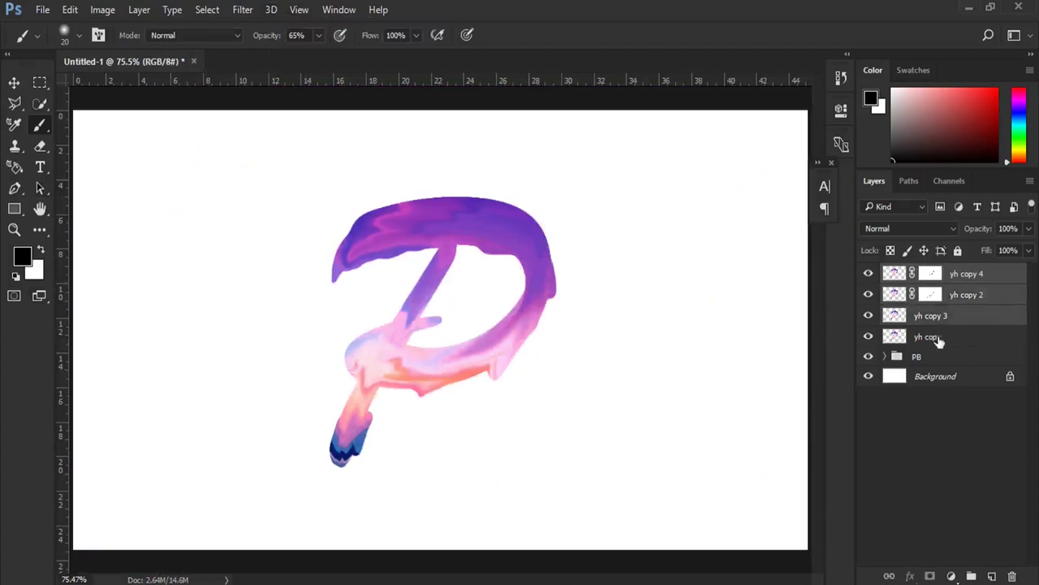
{"action": "left_click", "coordinate": [938, 340], "text": "ctrl"}
{"action": "left_click", "coordinate": [74, 10]}
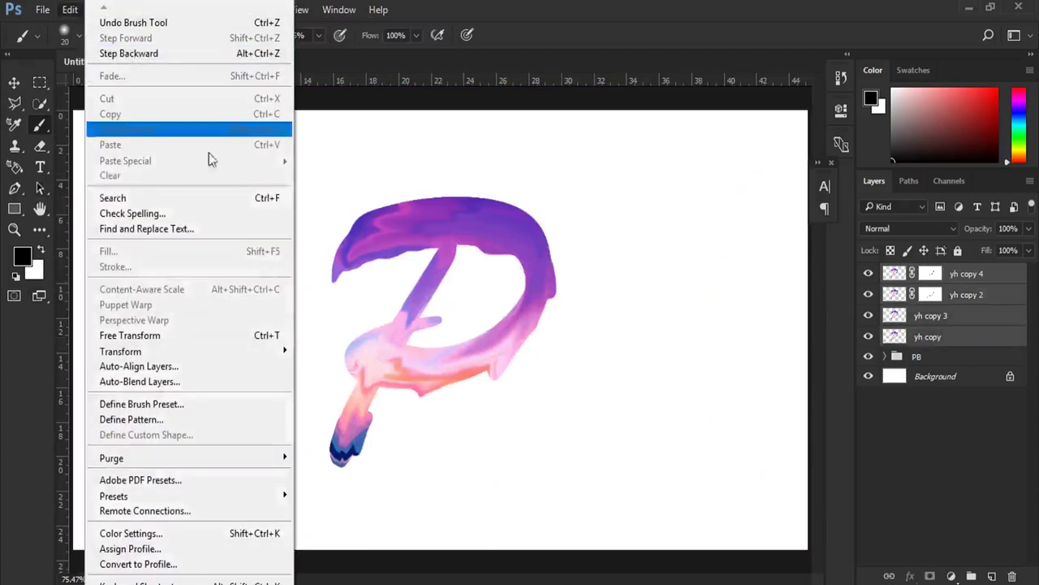
{"action": "left_click", "coordinate": [268, 335]}
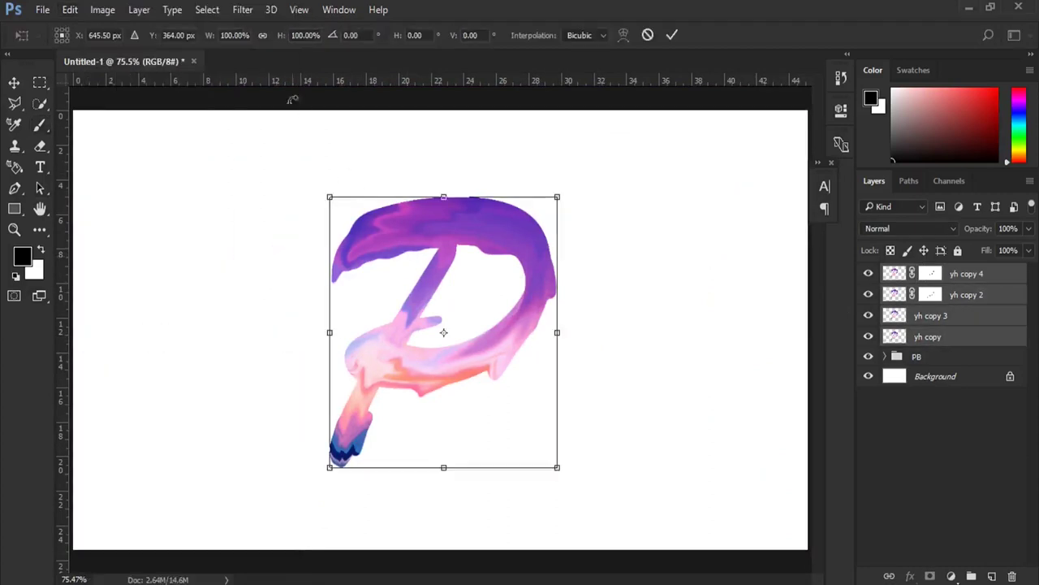
{"action": "left_click_drag", "start_coordinate": [211, 35], "coordinate": [237, 41]}
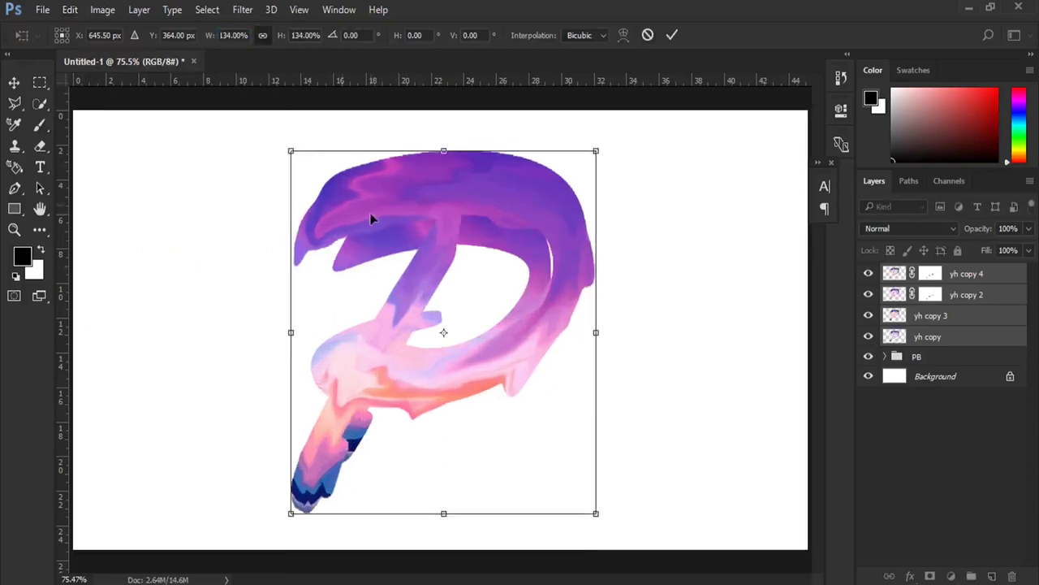
{"action": "key", "text": "Return"}
- Undo the enlargement and start a new Free Transform, increasing the P's width
{"action": "key", "text": "b"}
{"action": "key", "text": "ctrl+z"}
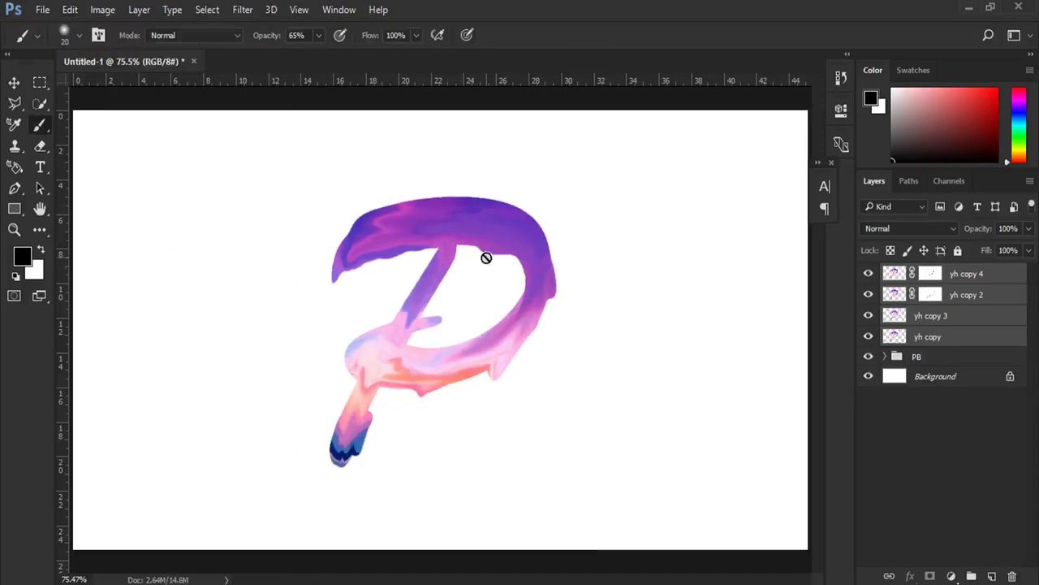
{"action": "left_click", "coordinate": [70, 9]}
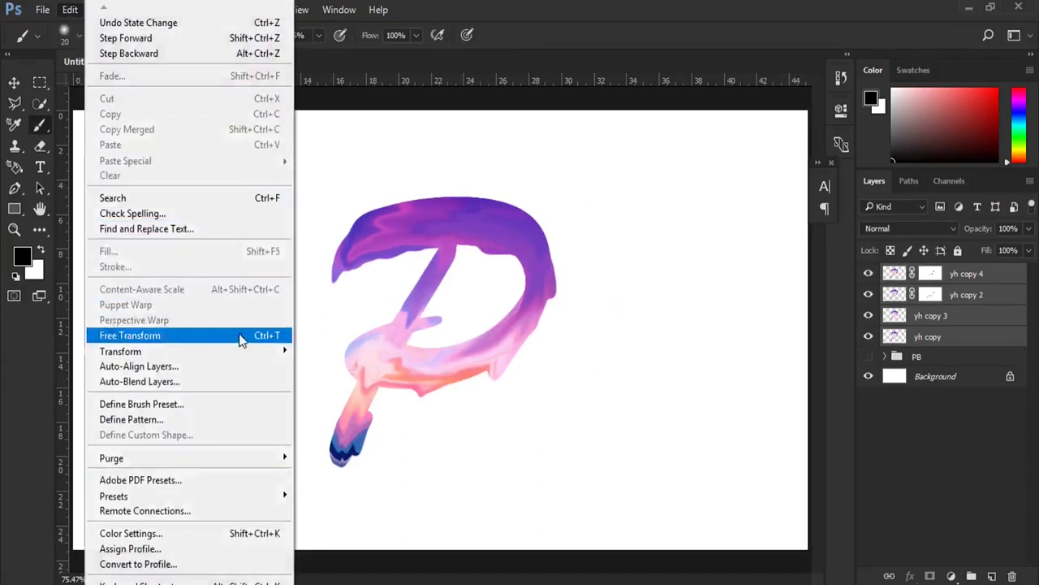
{"action": "left_click", "coordinate": [239, 334]}
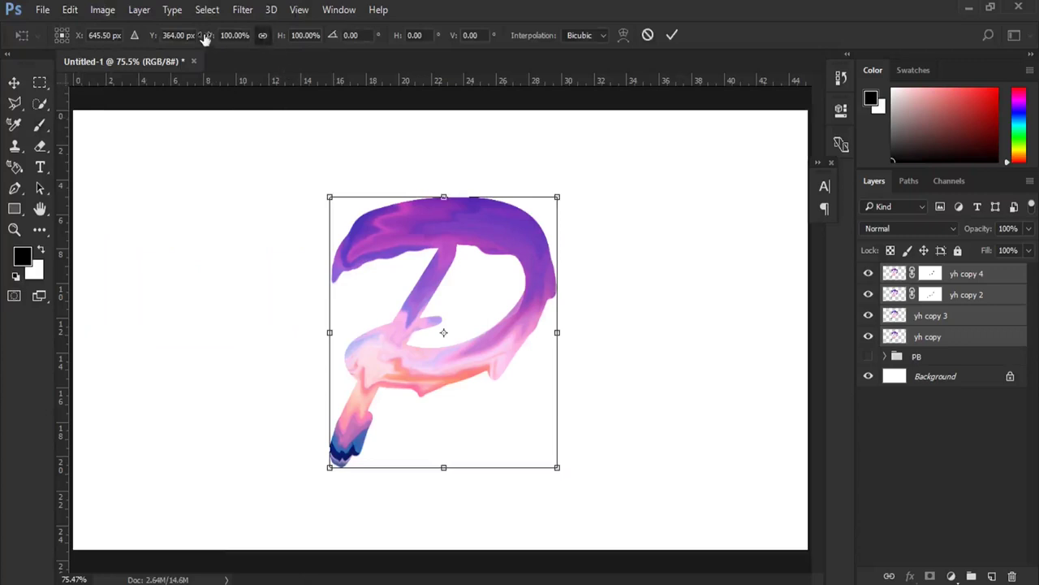
{"action": "left_click_drag", "start_coordinate": [201, 45], "coordinate": [224, 37]}
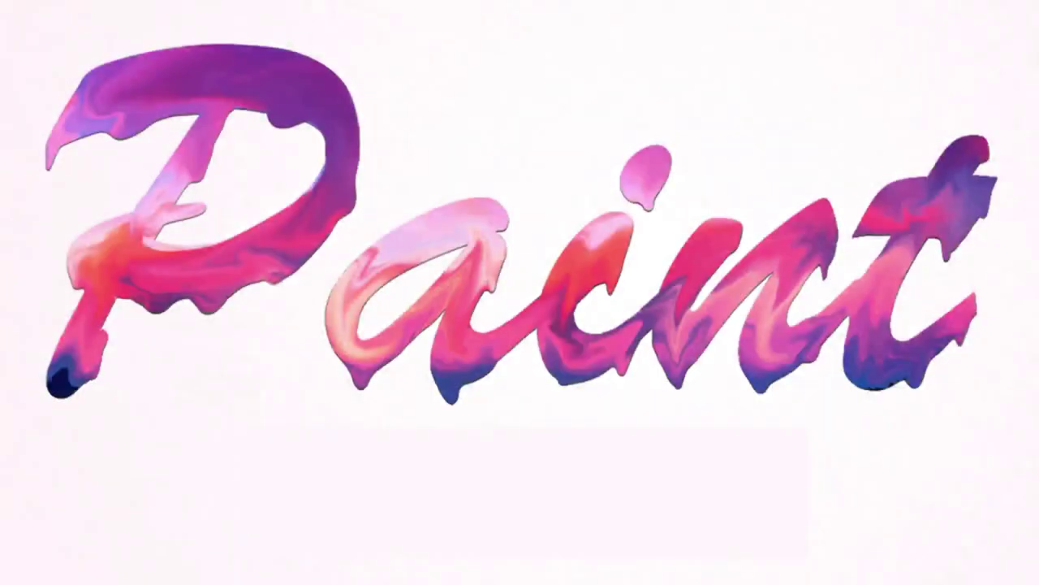